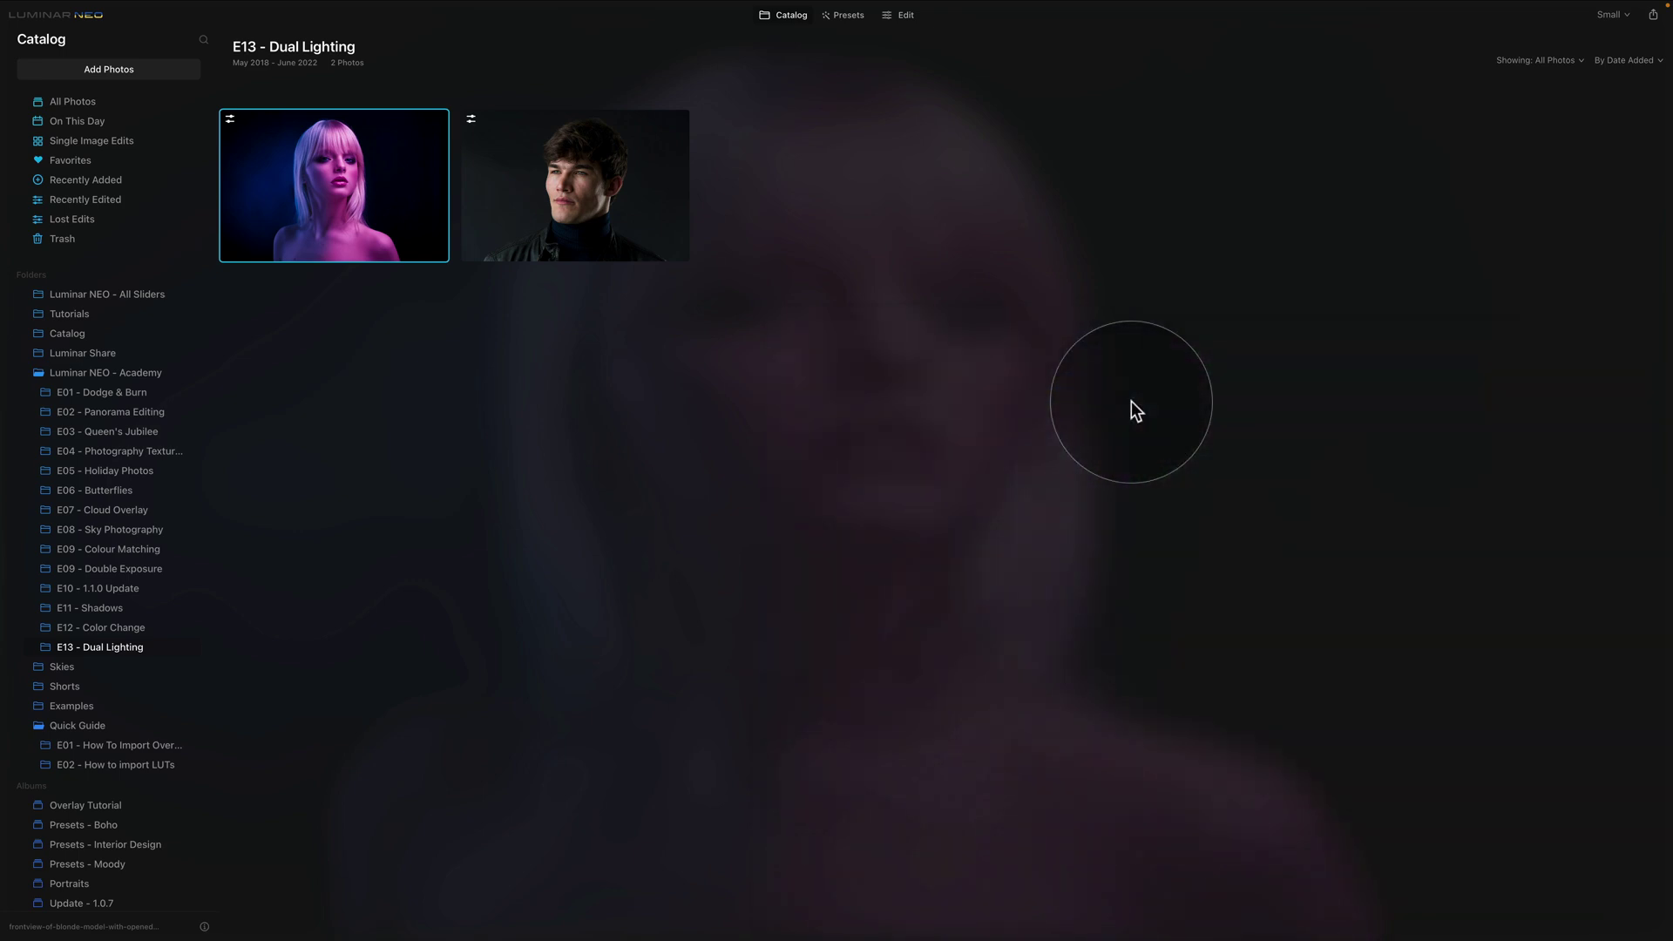
Select the man's portrait, the second thumbnail in the E13 - Dual Lighting collection
key(Right)
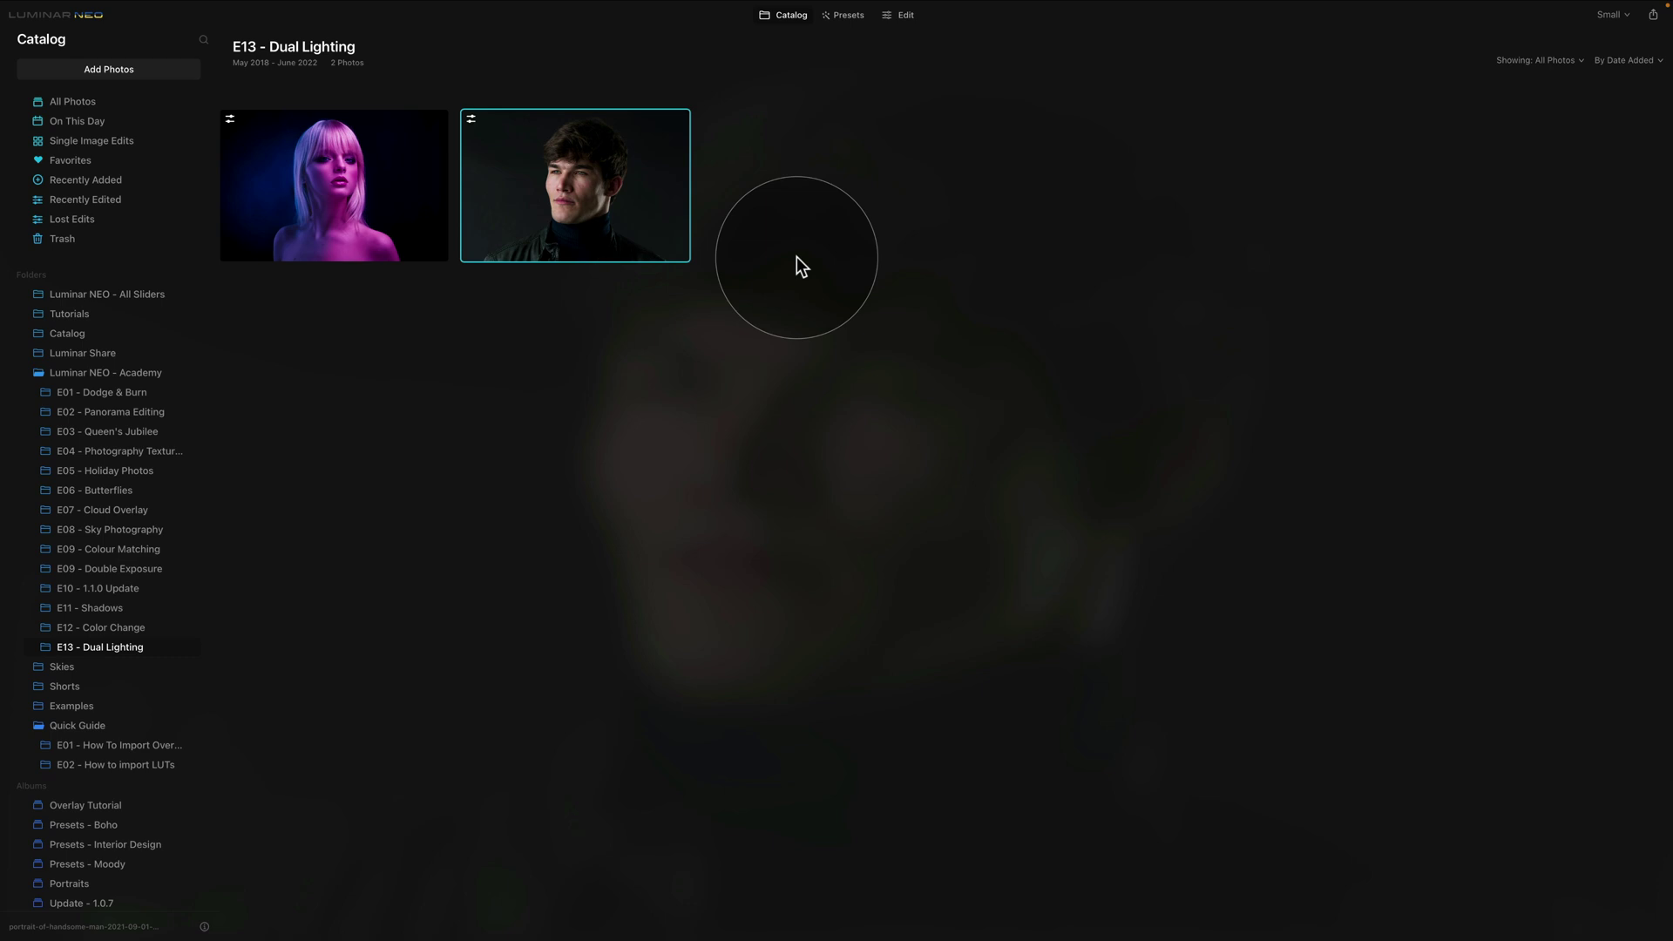
click(631, 193)
double_click(633, 193)
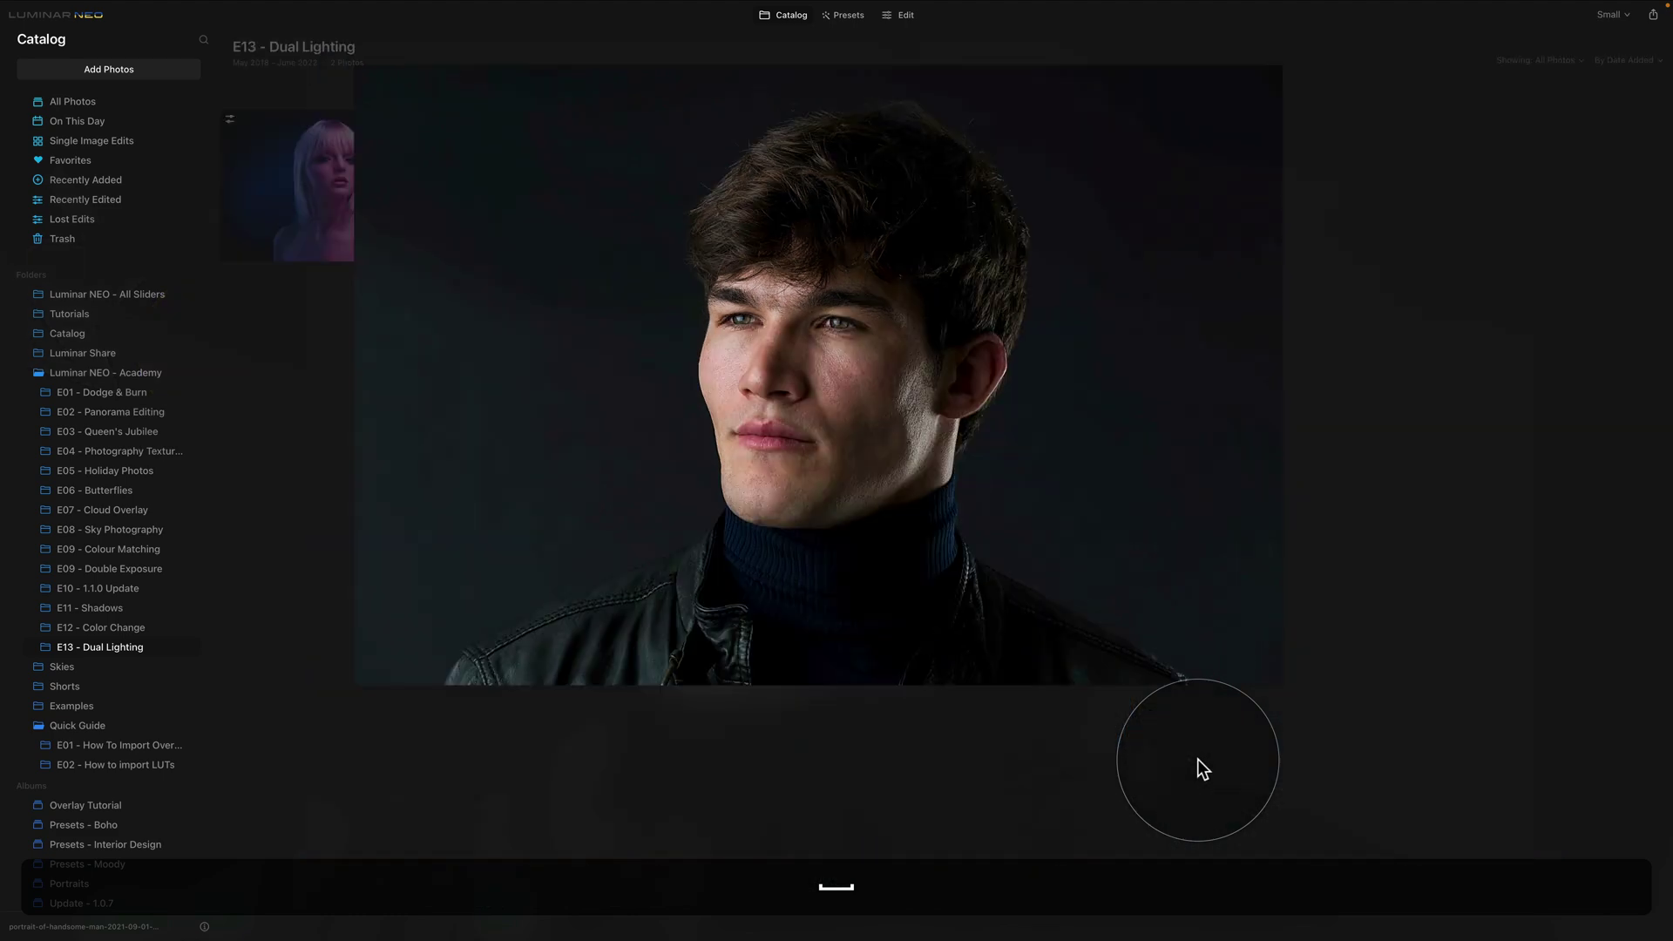
double_click(1195, 757)
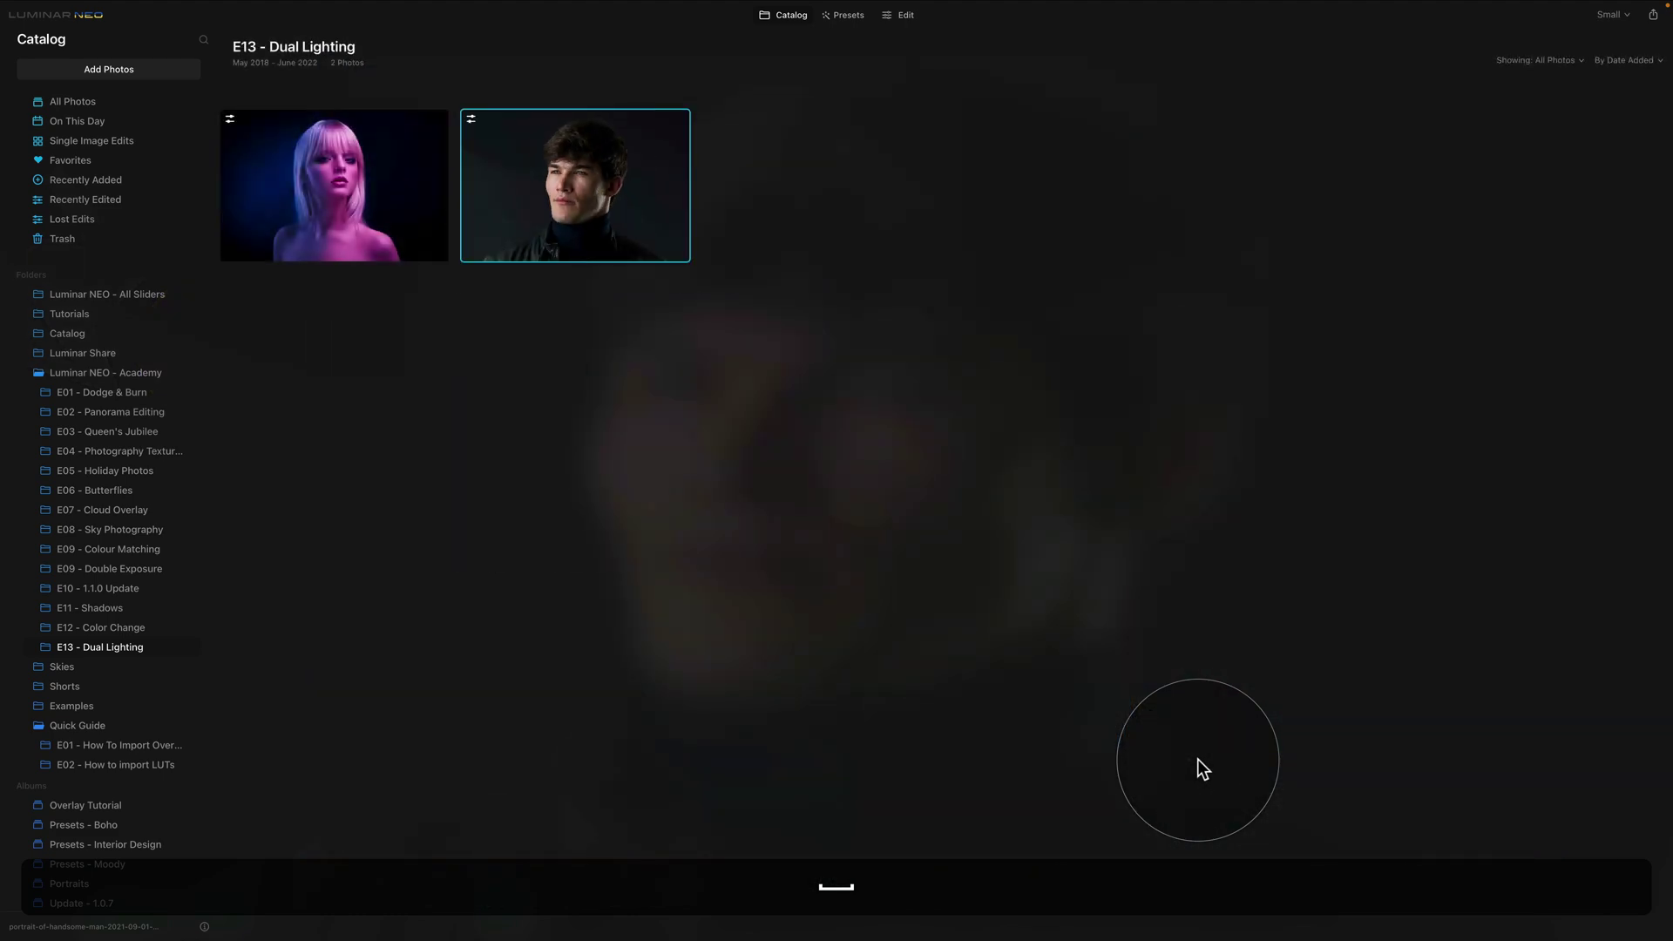
Open the man's portrait in Edit, add Toning to Favorites and expand its adjustments there
click(908, 18)
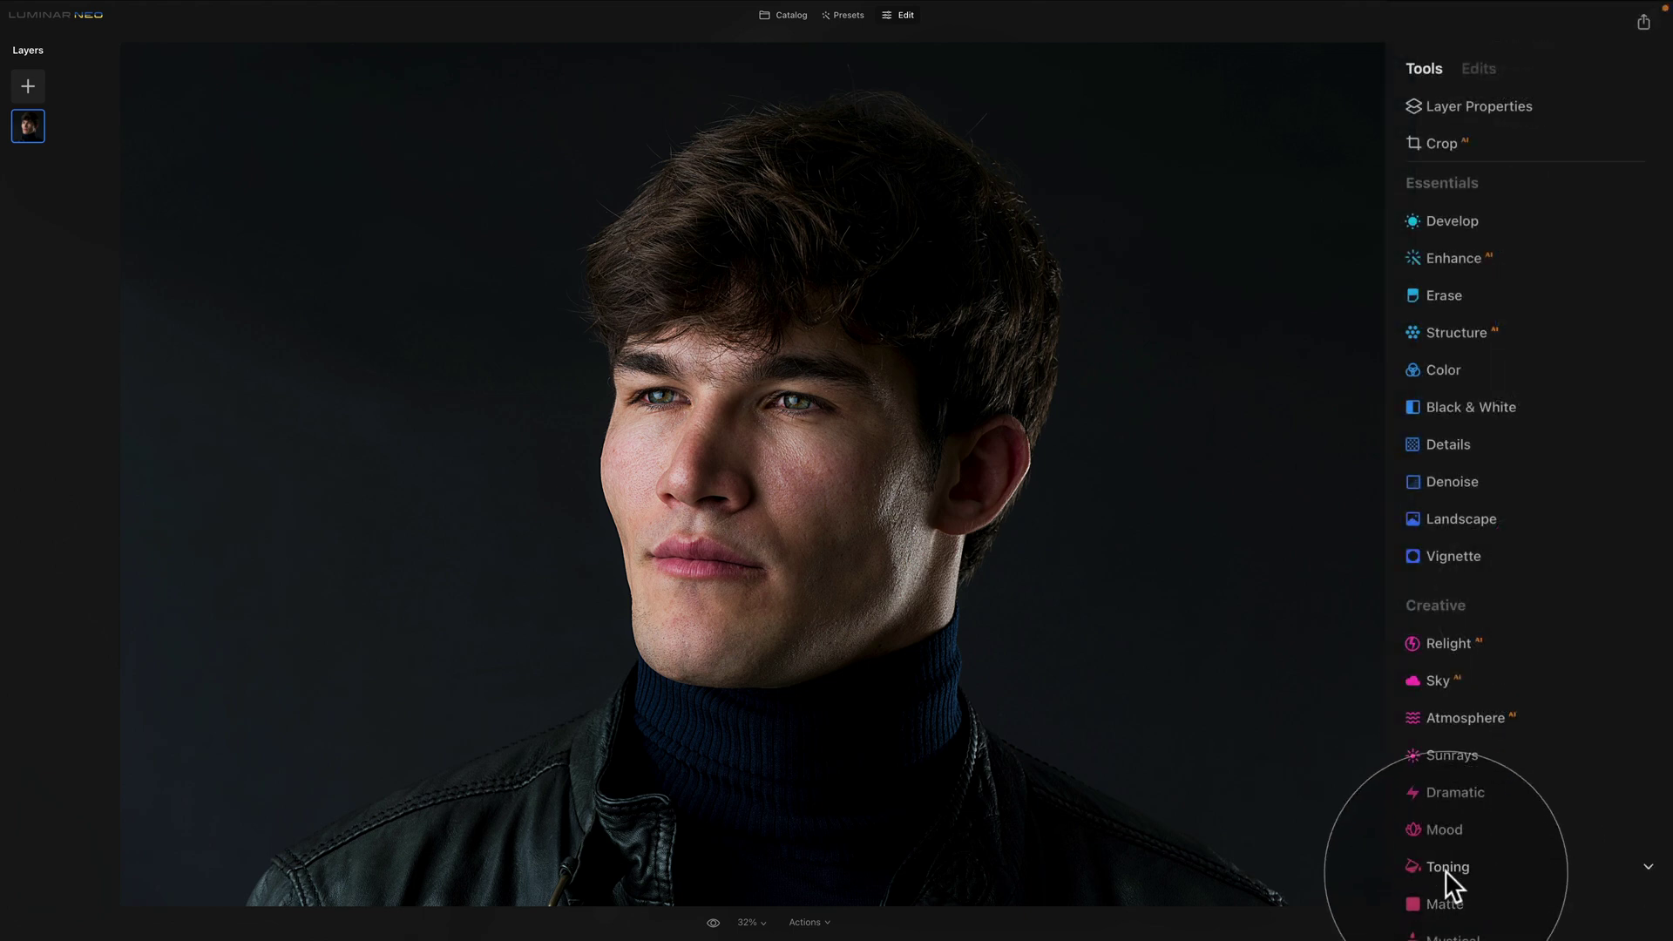
right_click(1445, 870)
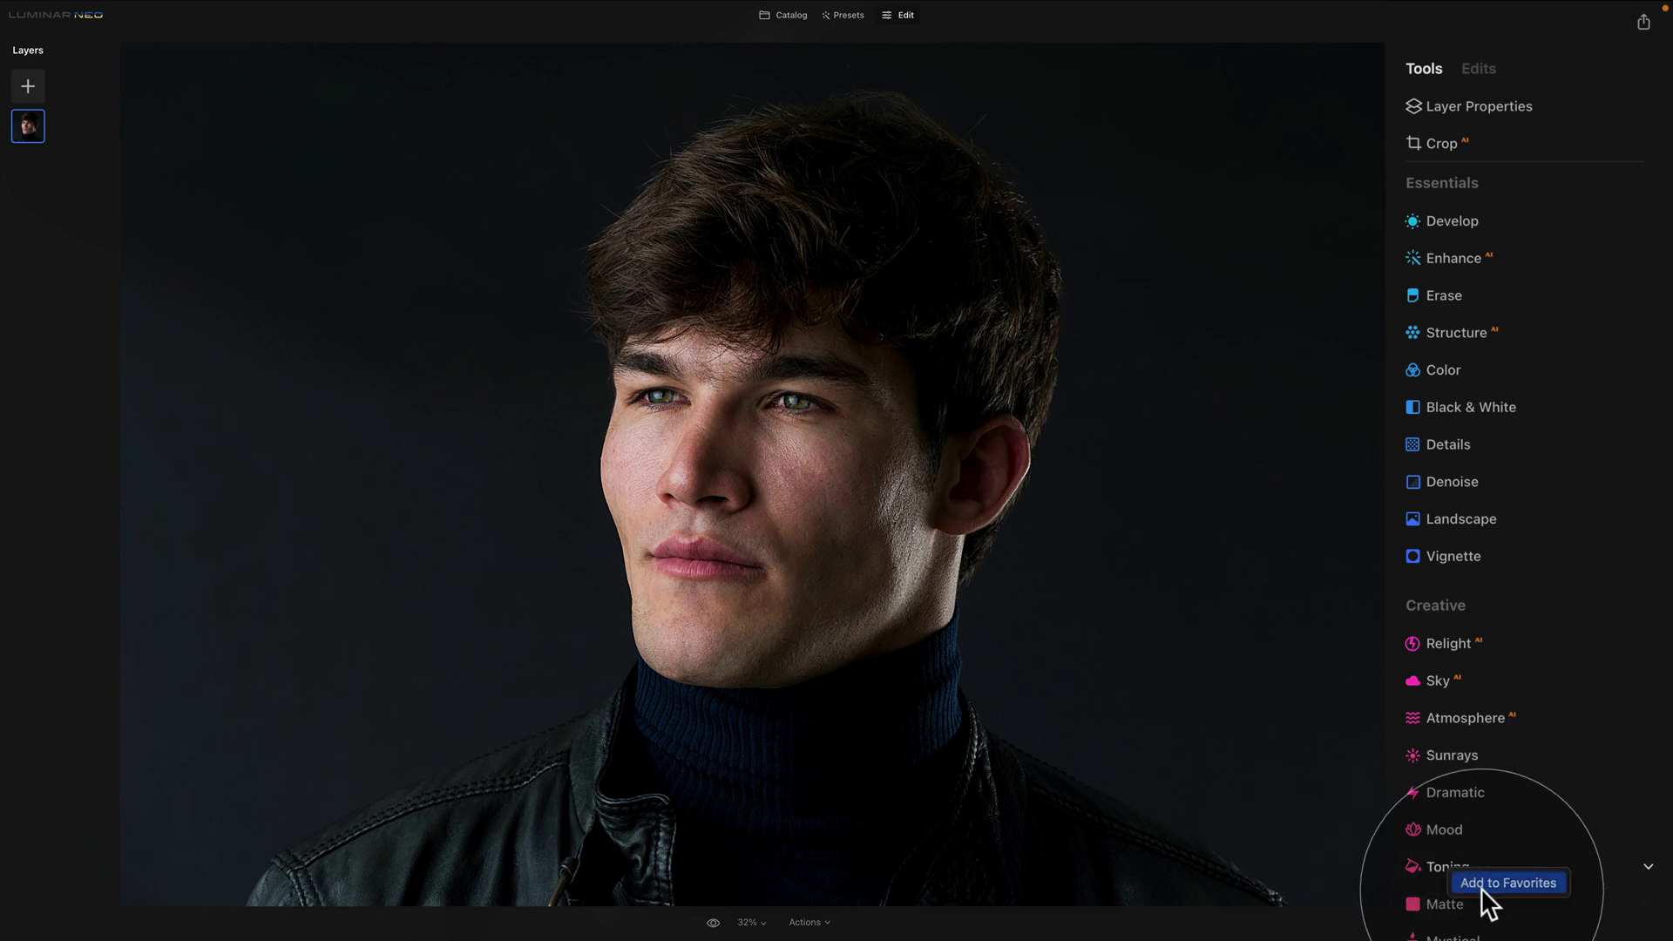
click(1487, 887)
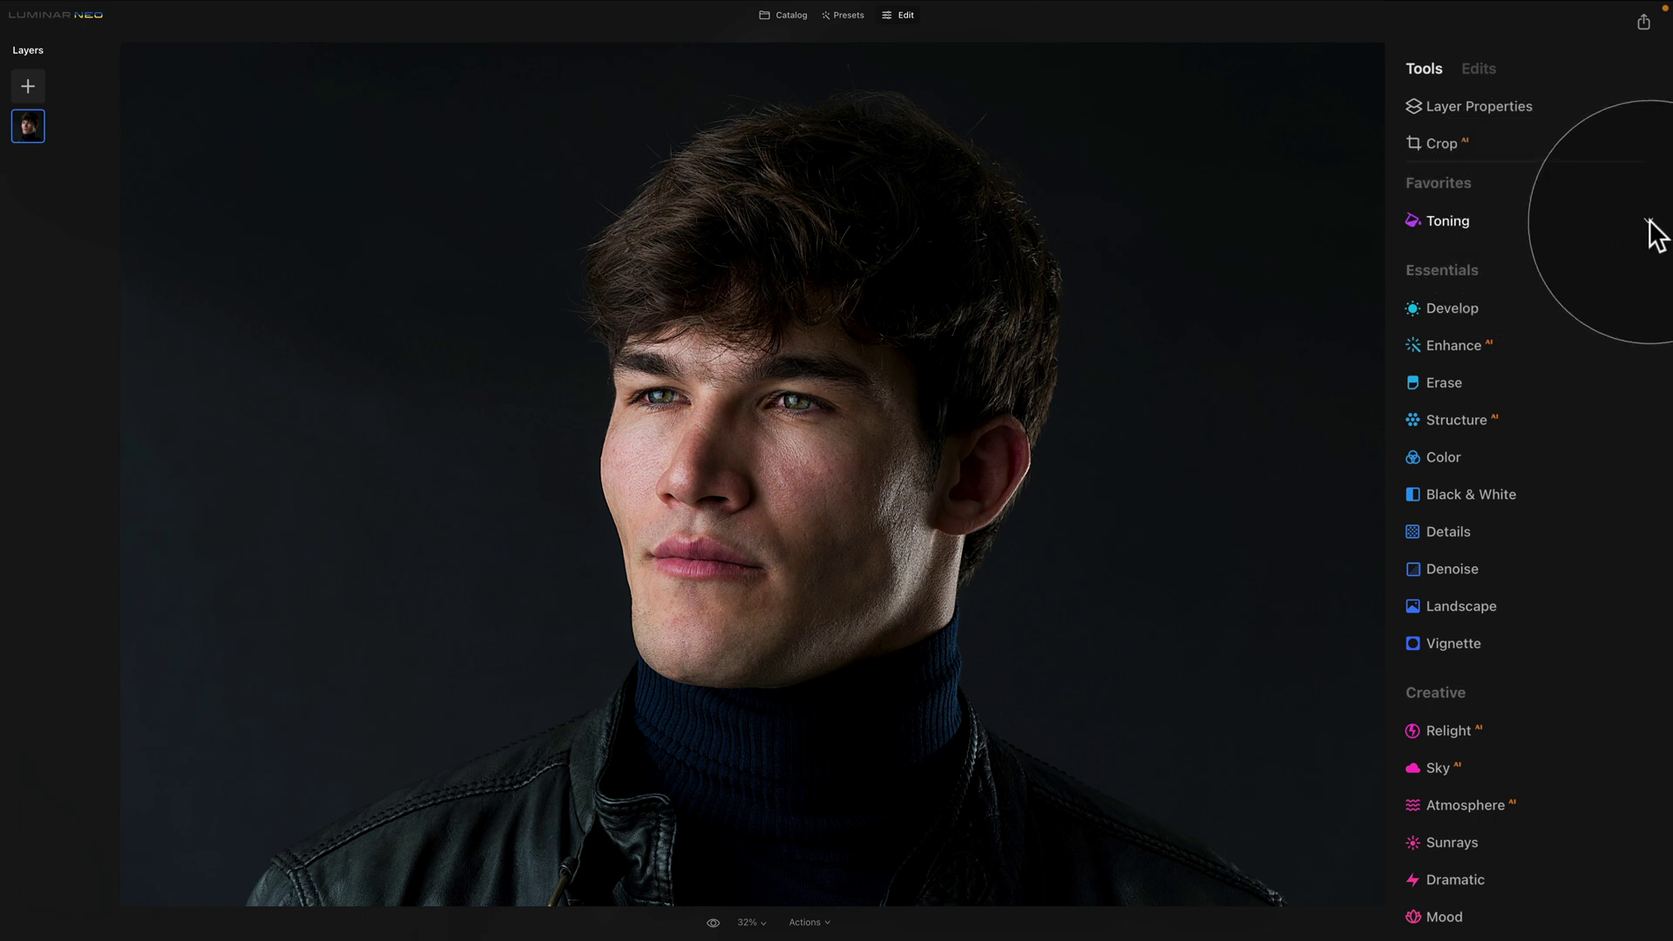
click(1463, 222)
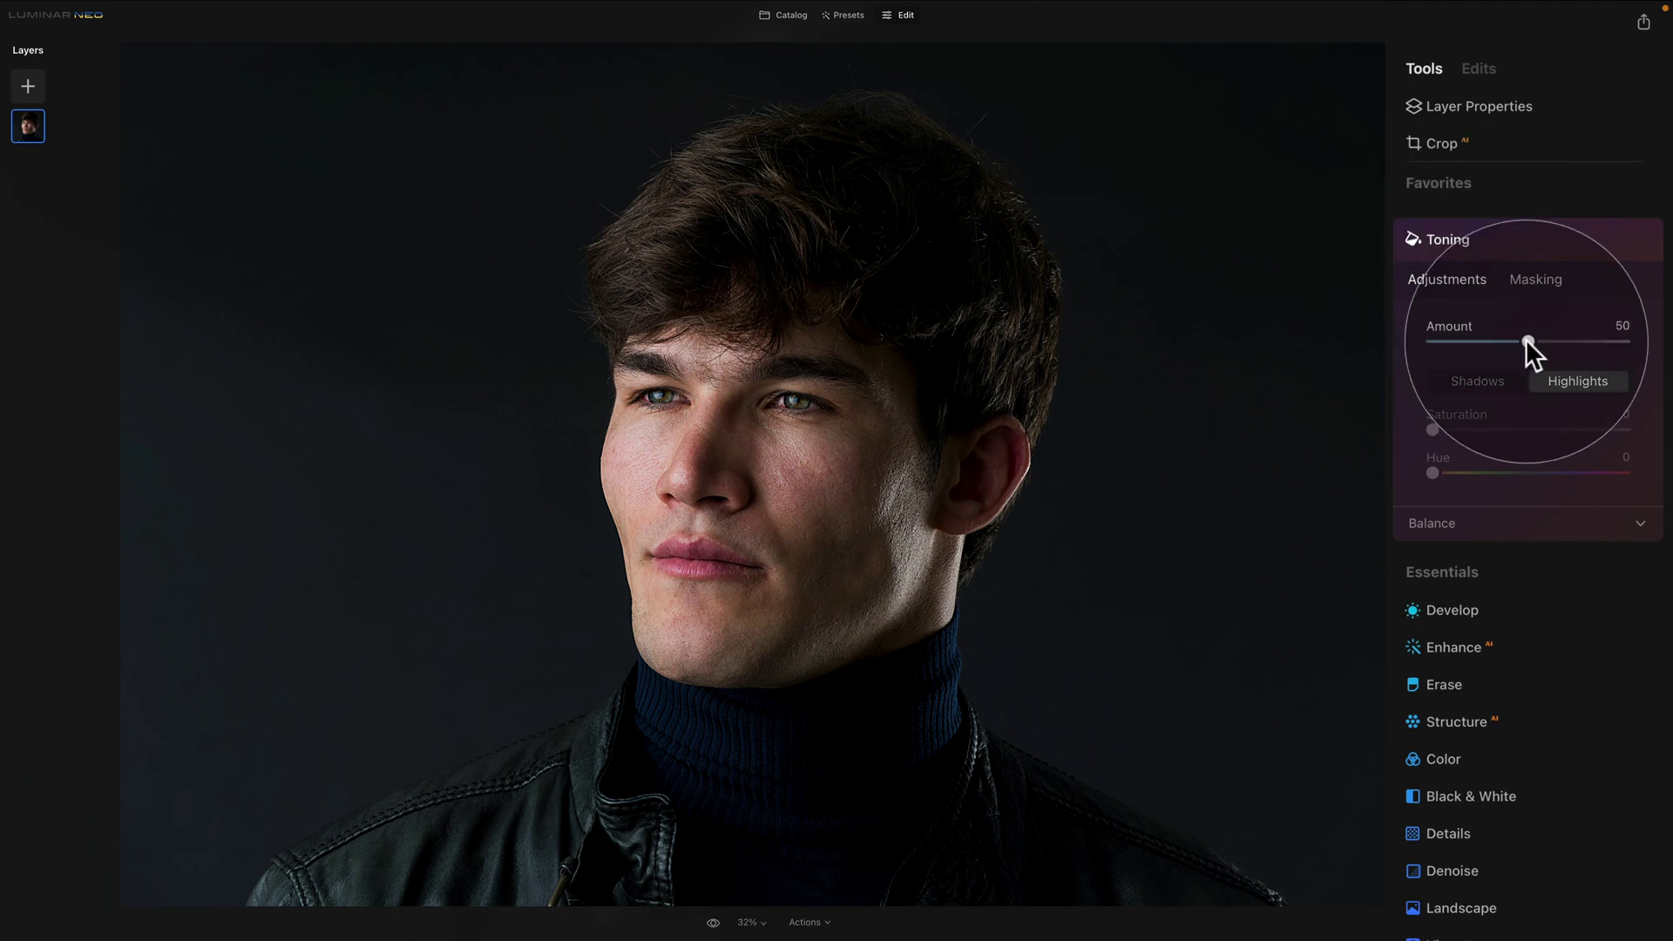
Set Toning Amount to 100 and tint the highlights blue at Saturation 100, Hue 224
drag(1529, 340, 1624, 342)
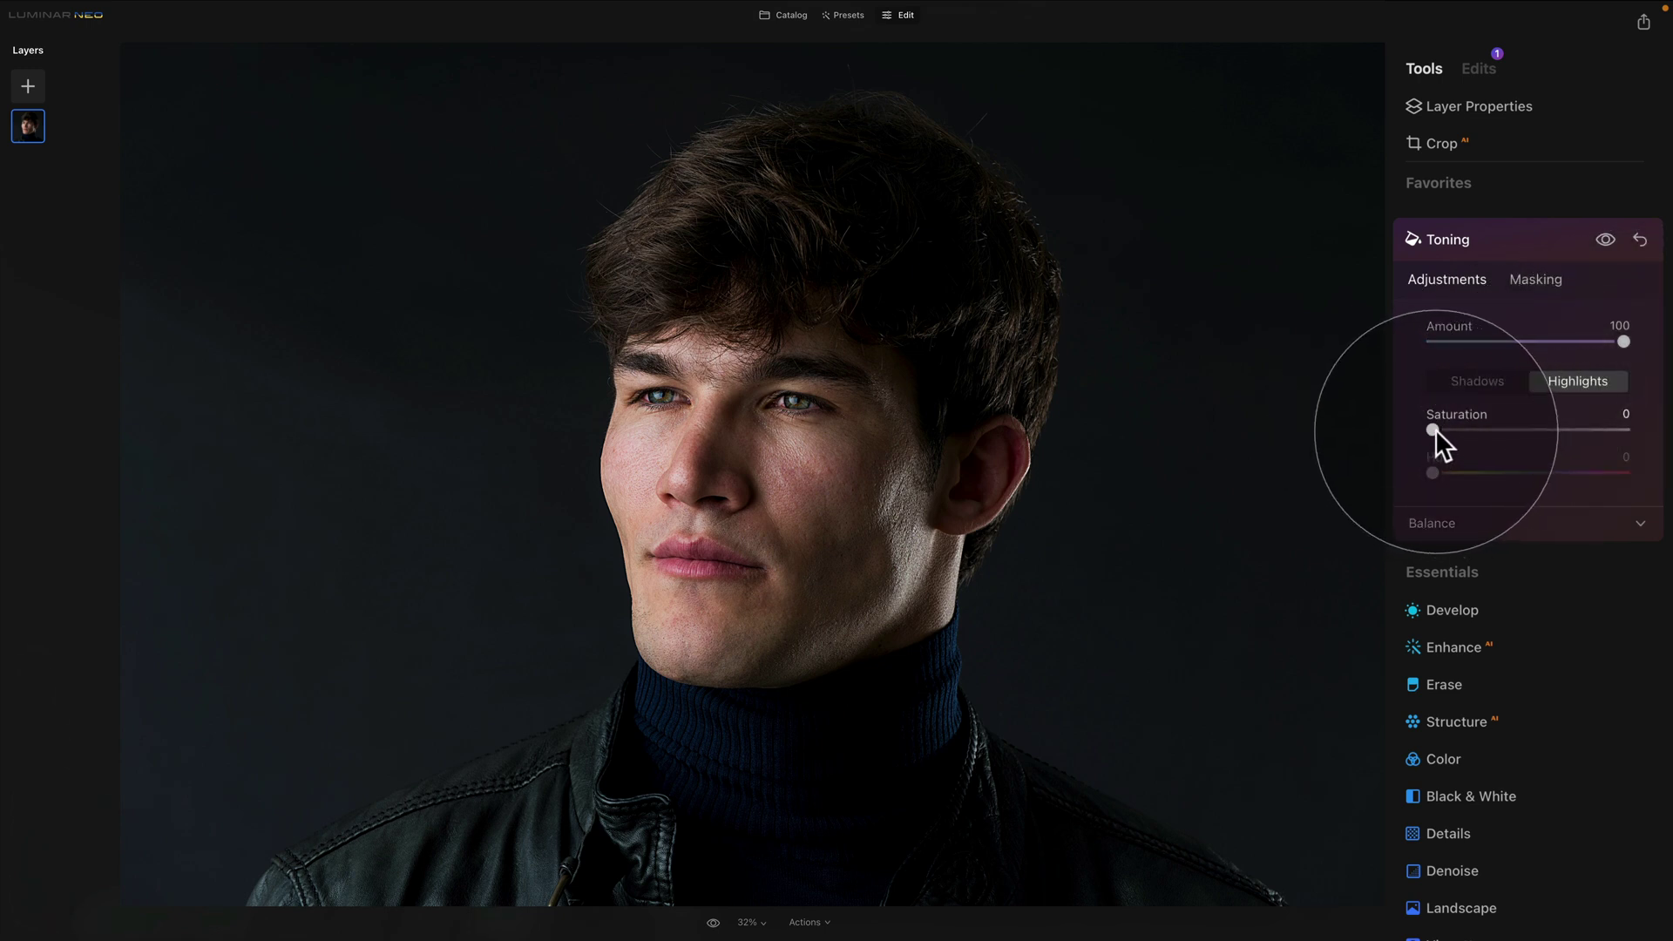
drag(1435, 429, 1605, 437)
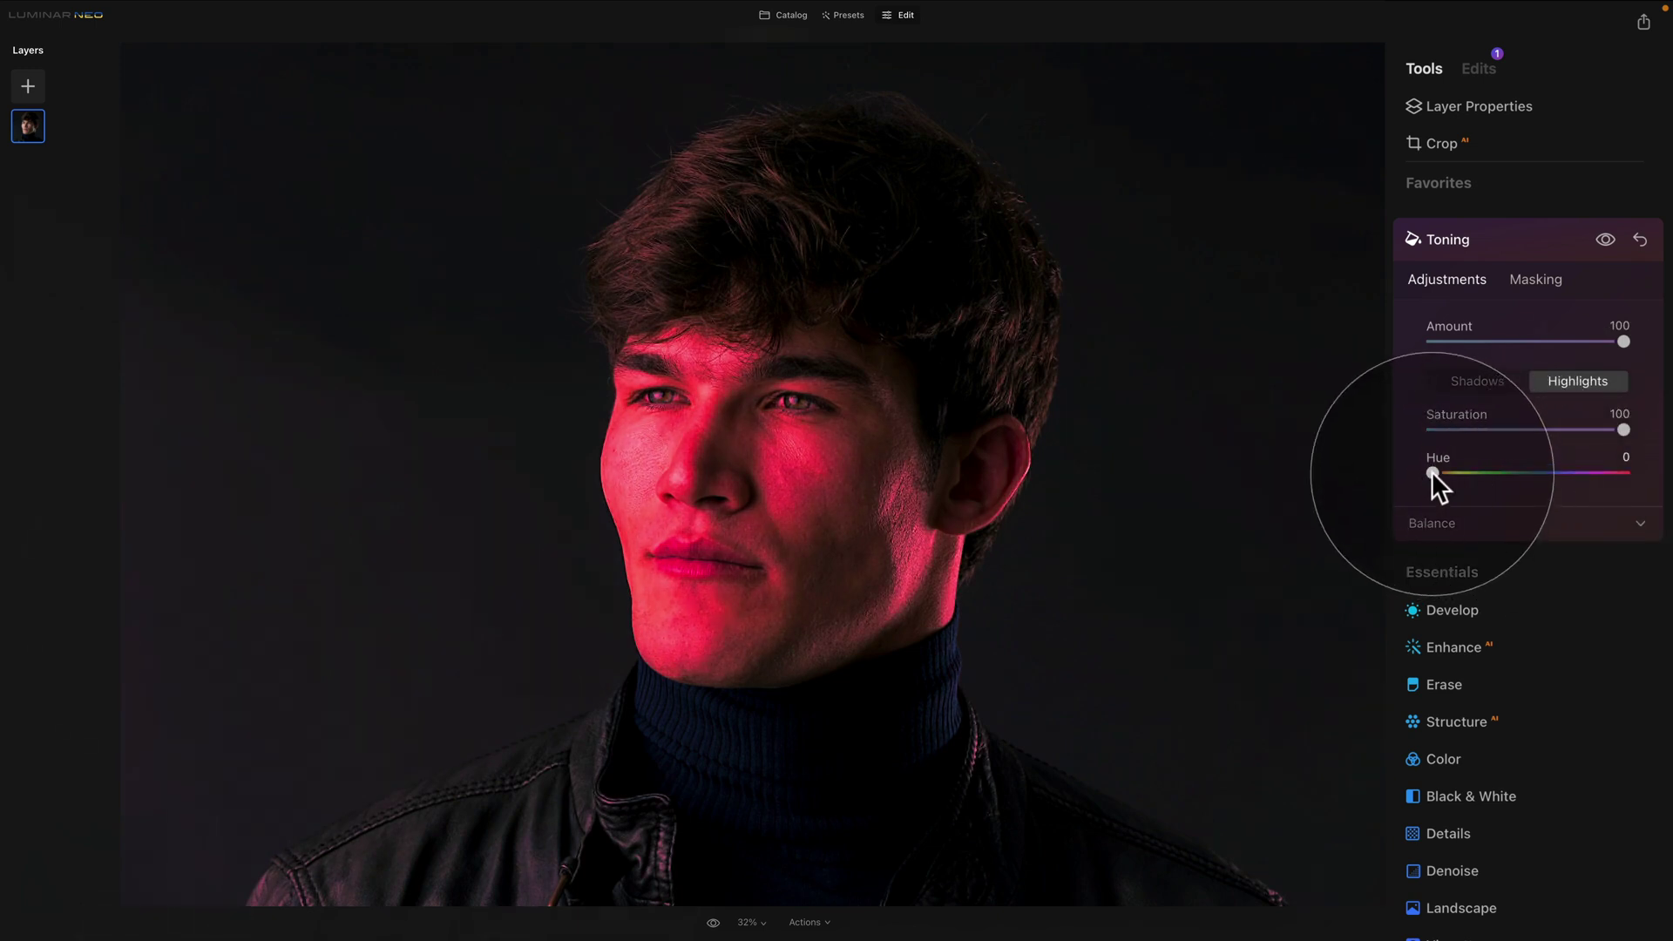
drag(1431, 473, 1498, 475)
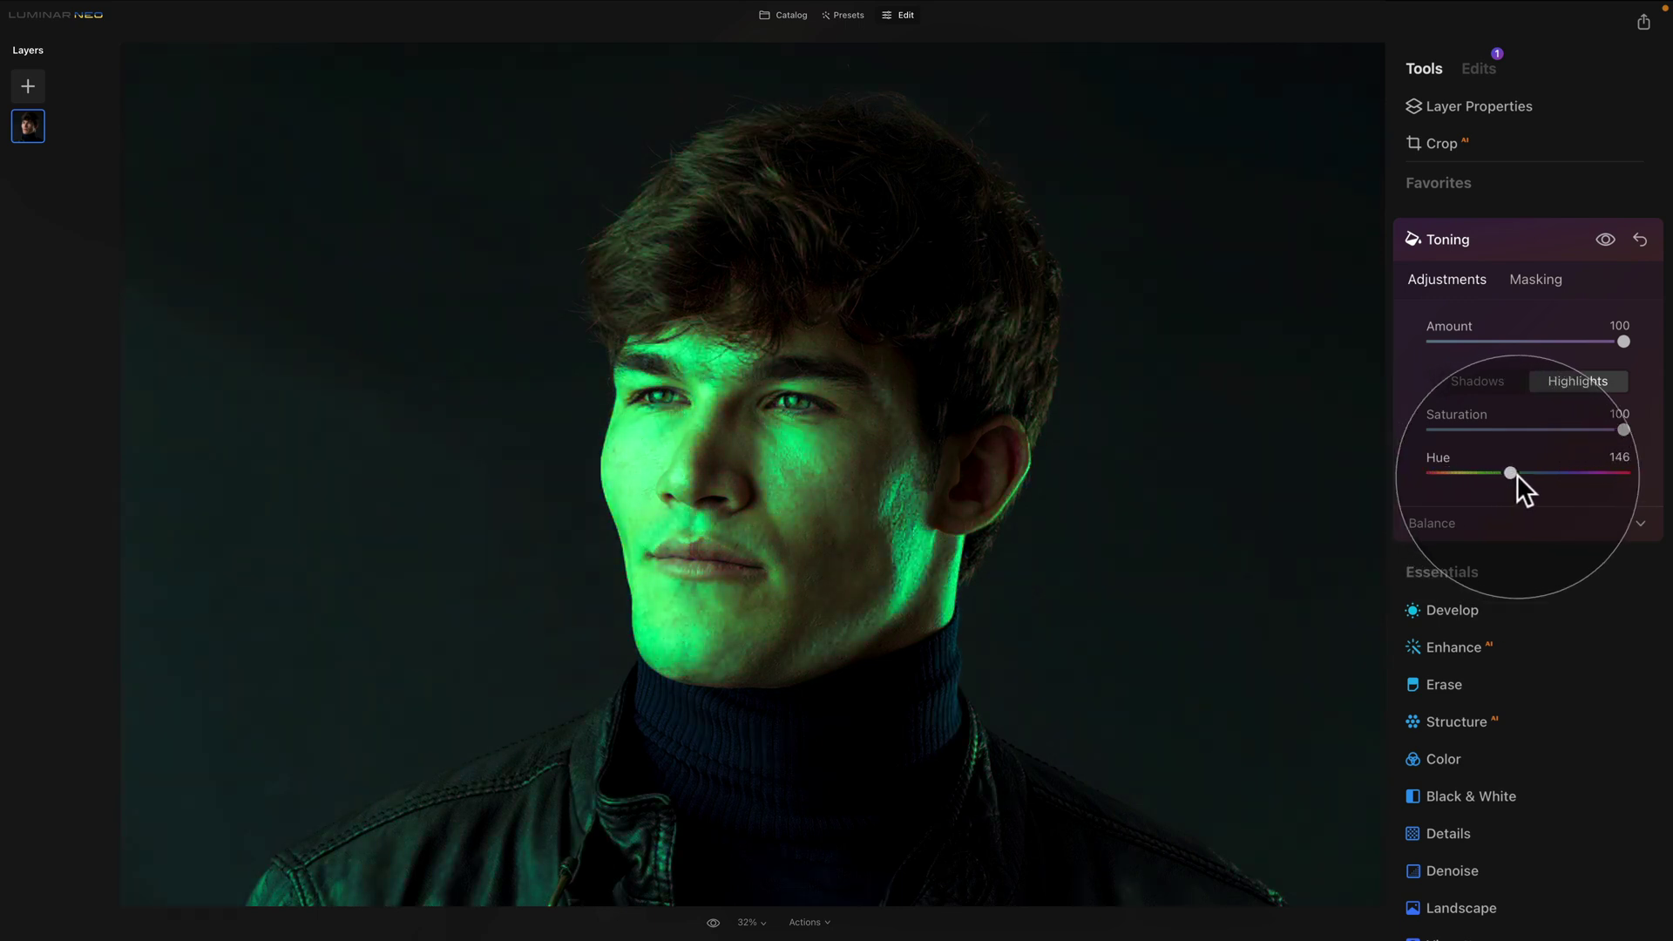
drag(1518, 474, 1560, 474)
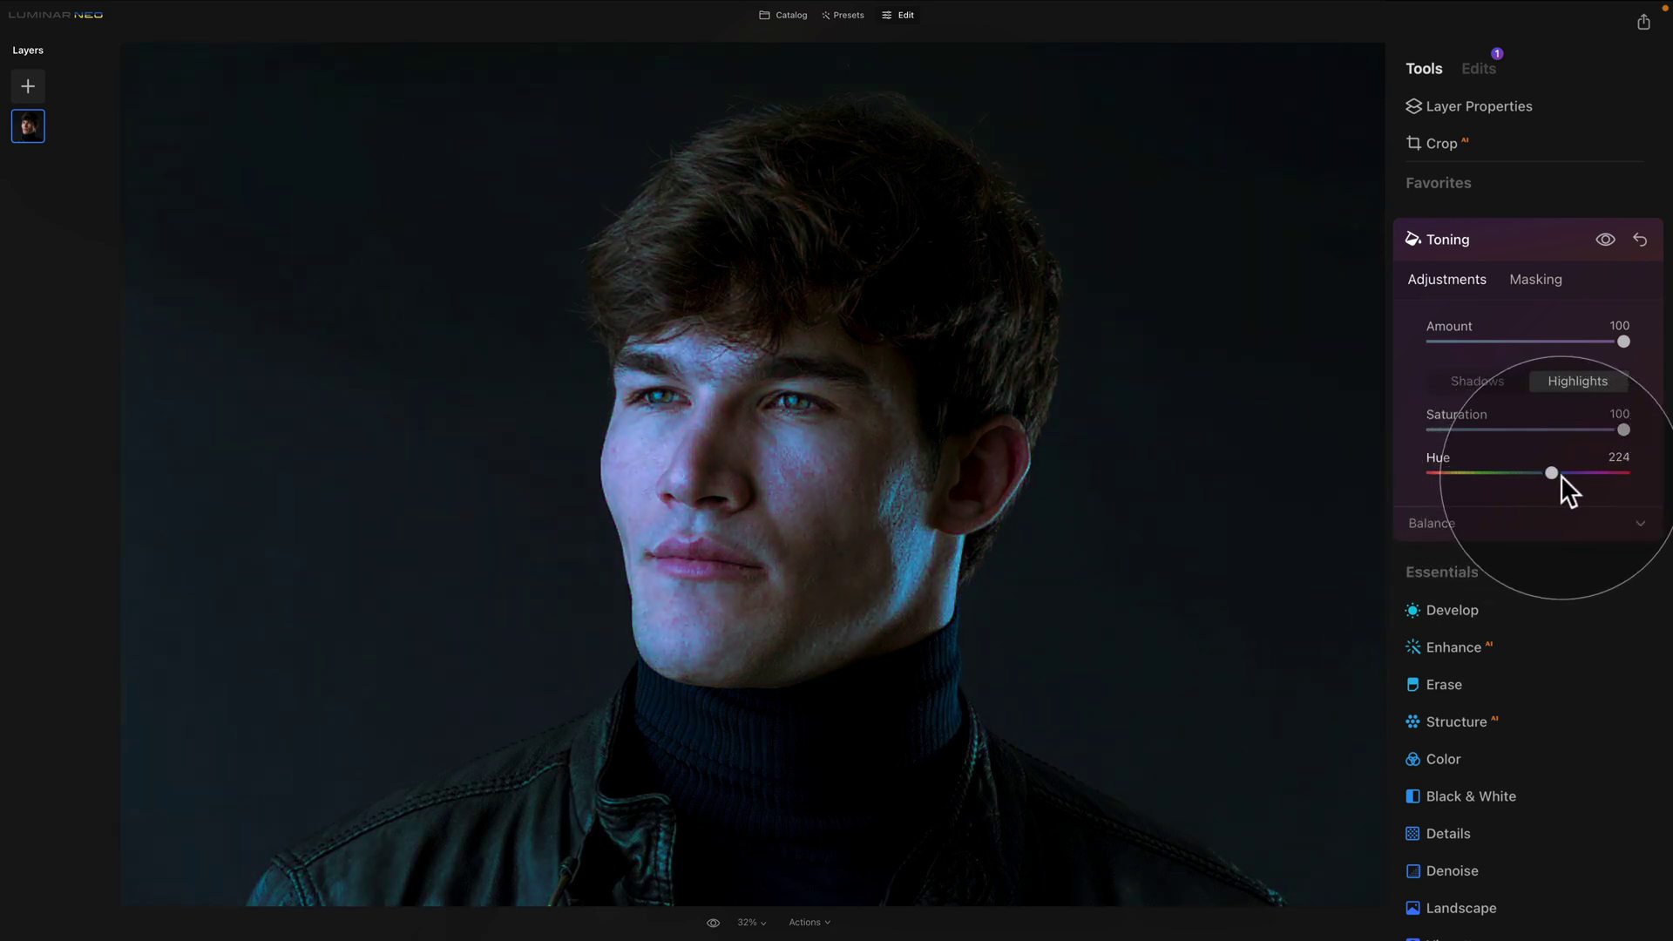
click(1559, 477)
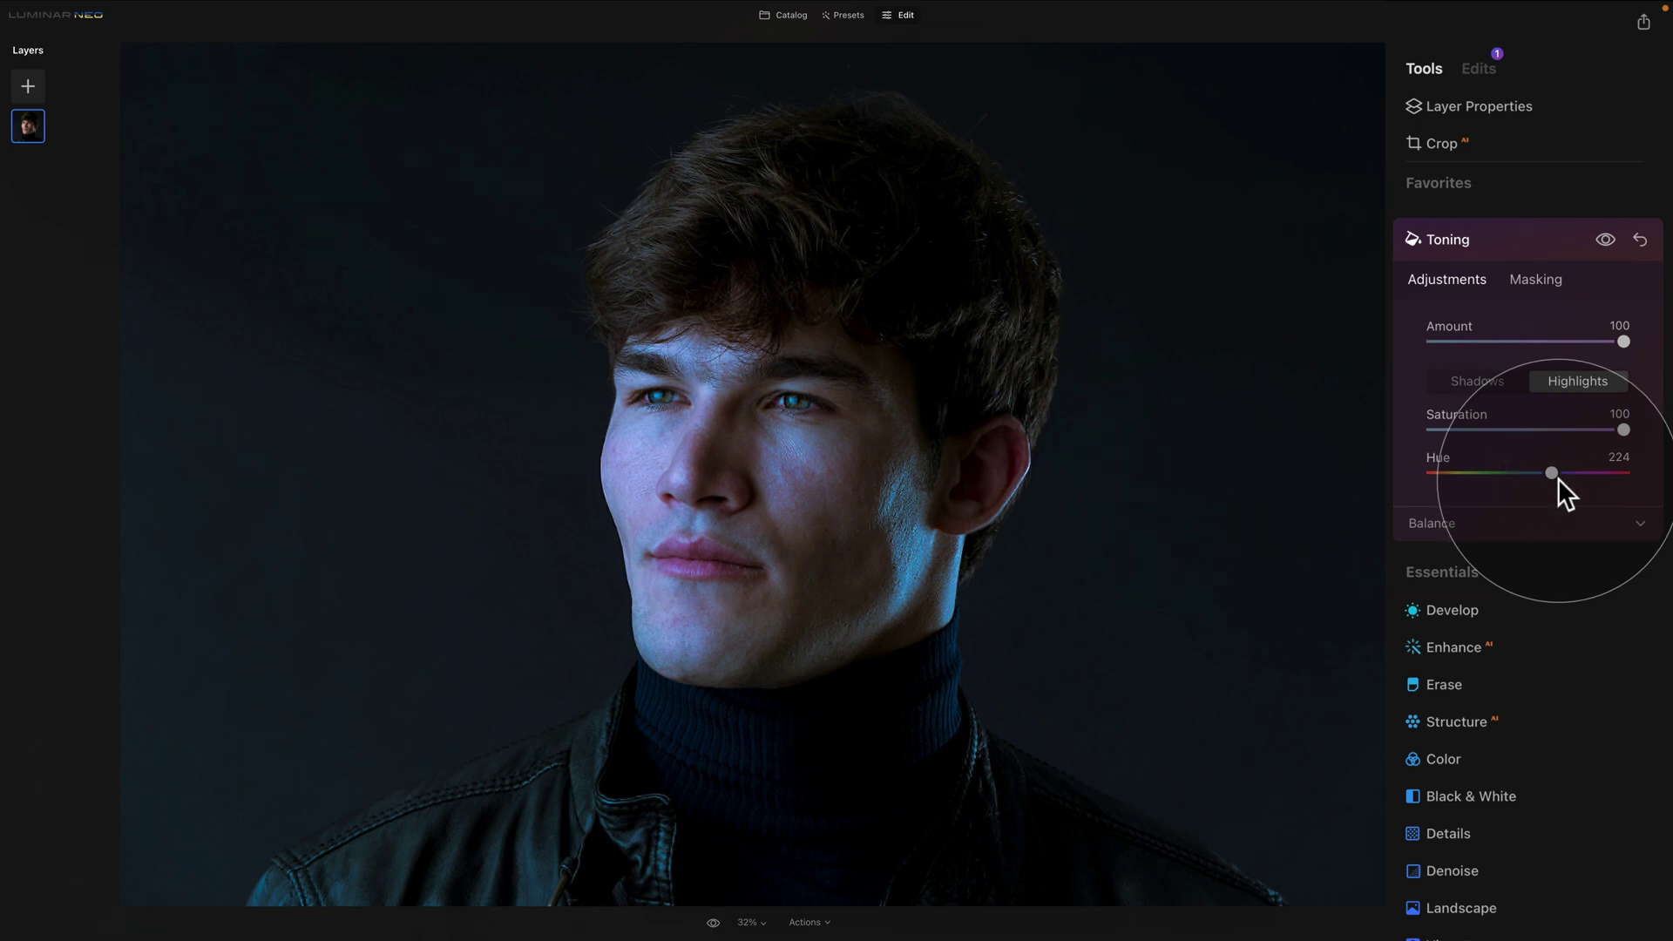
Tint the shadows at Saturation 100, Hue 219, then lower Amount to 75
click(1471, 381)
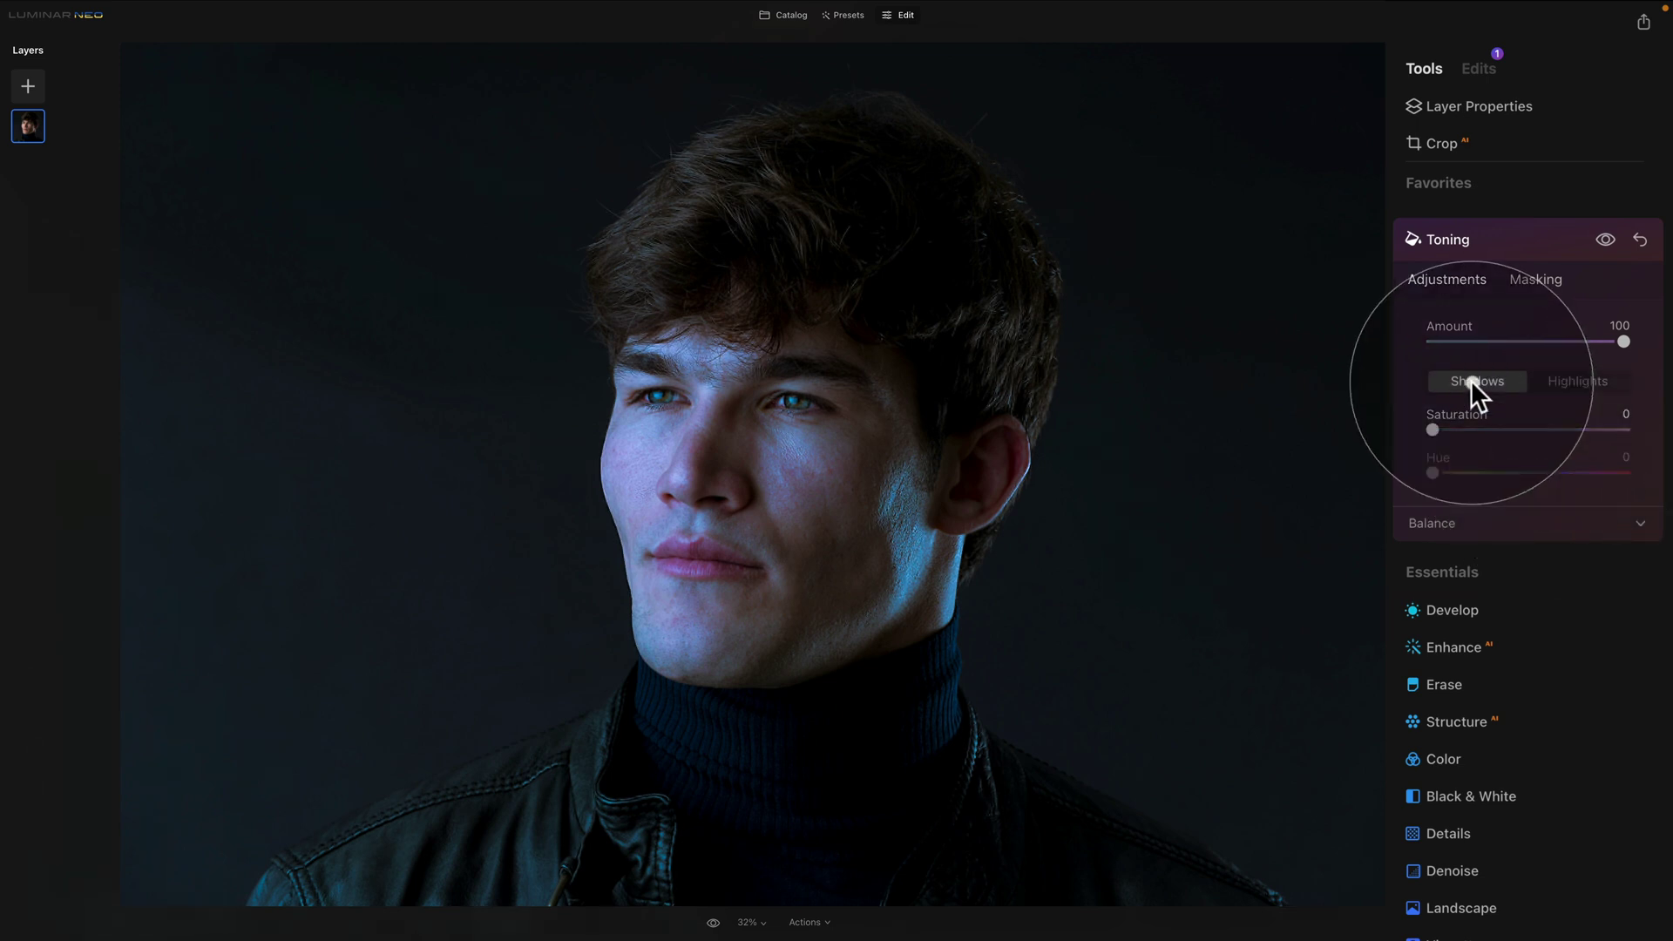
drag(1430, 429, 1624, 429)
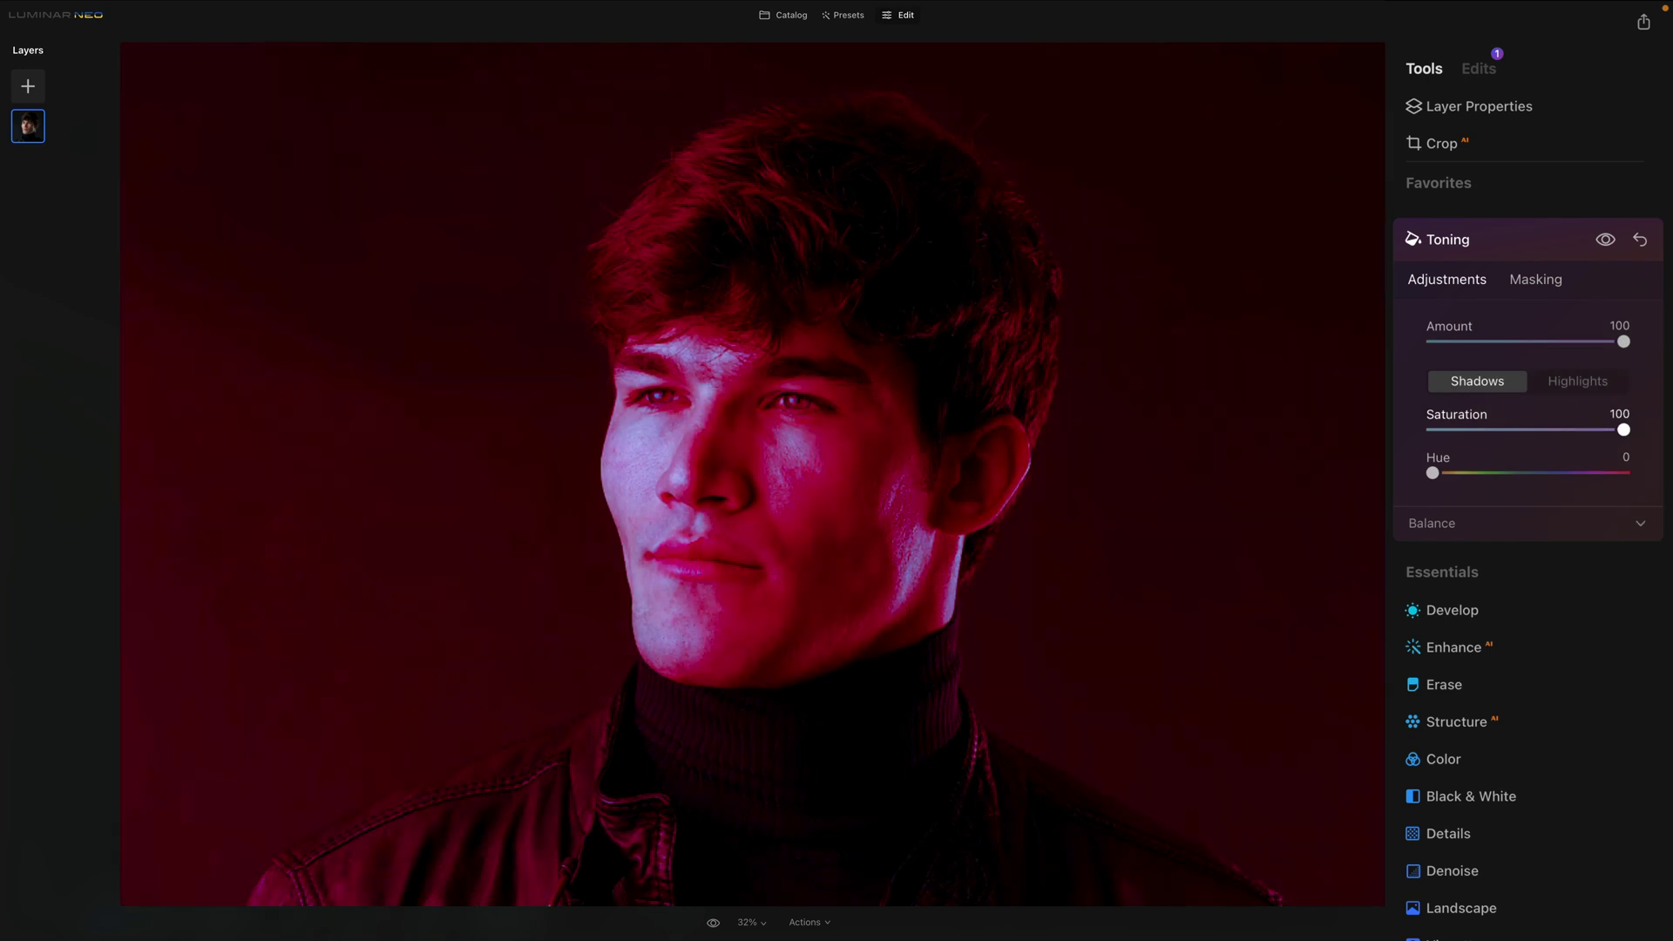
drag(1436, 473, 1558, 479)
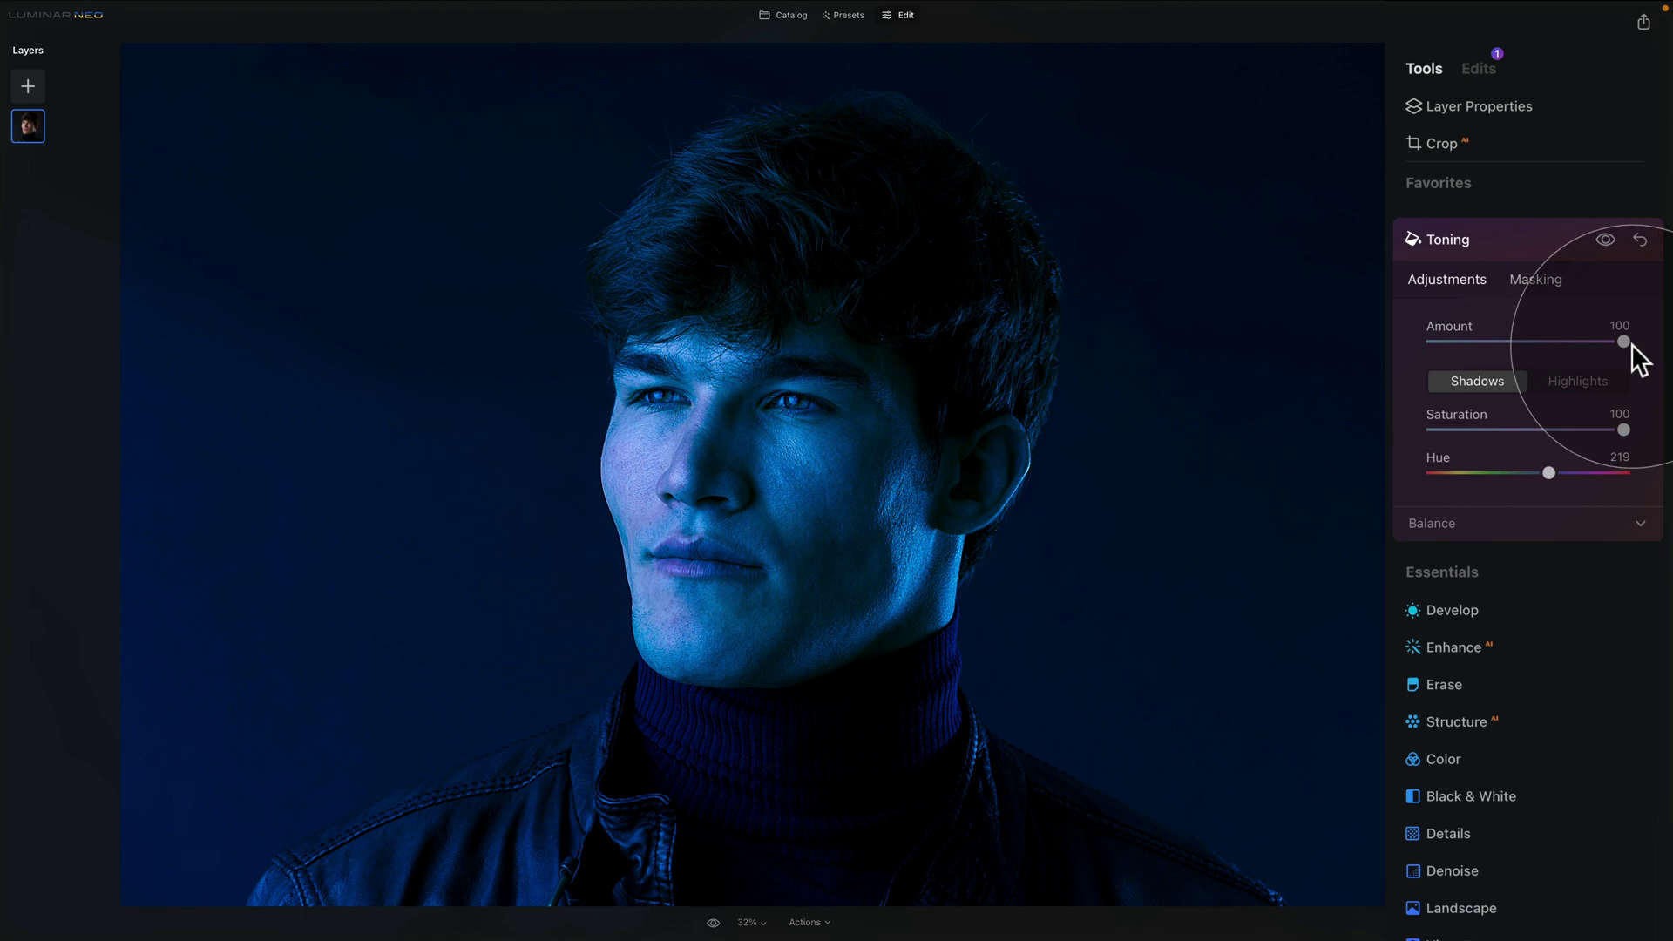
drag(1623, 341, 1577, 342)
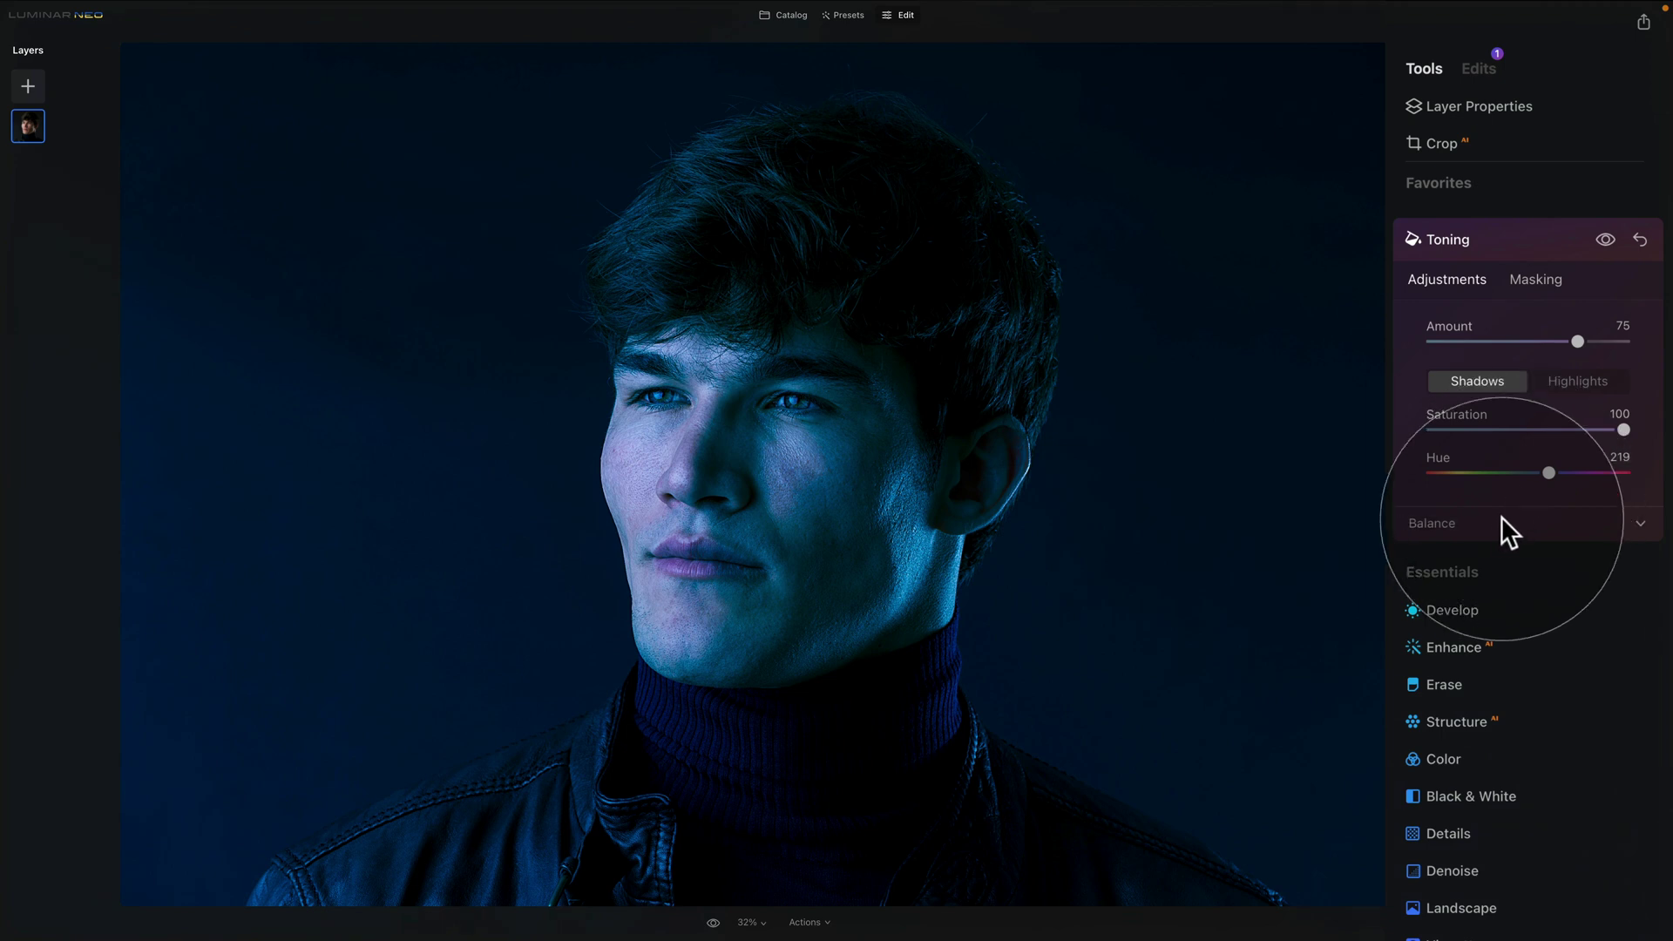
Start a second Toning pass at Amount 100 with shadows at Saturation 100, Hue 329
click(1499, 239)
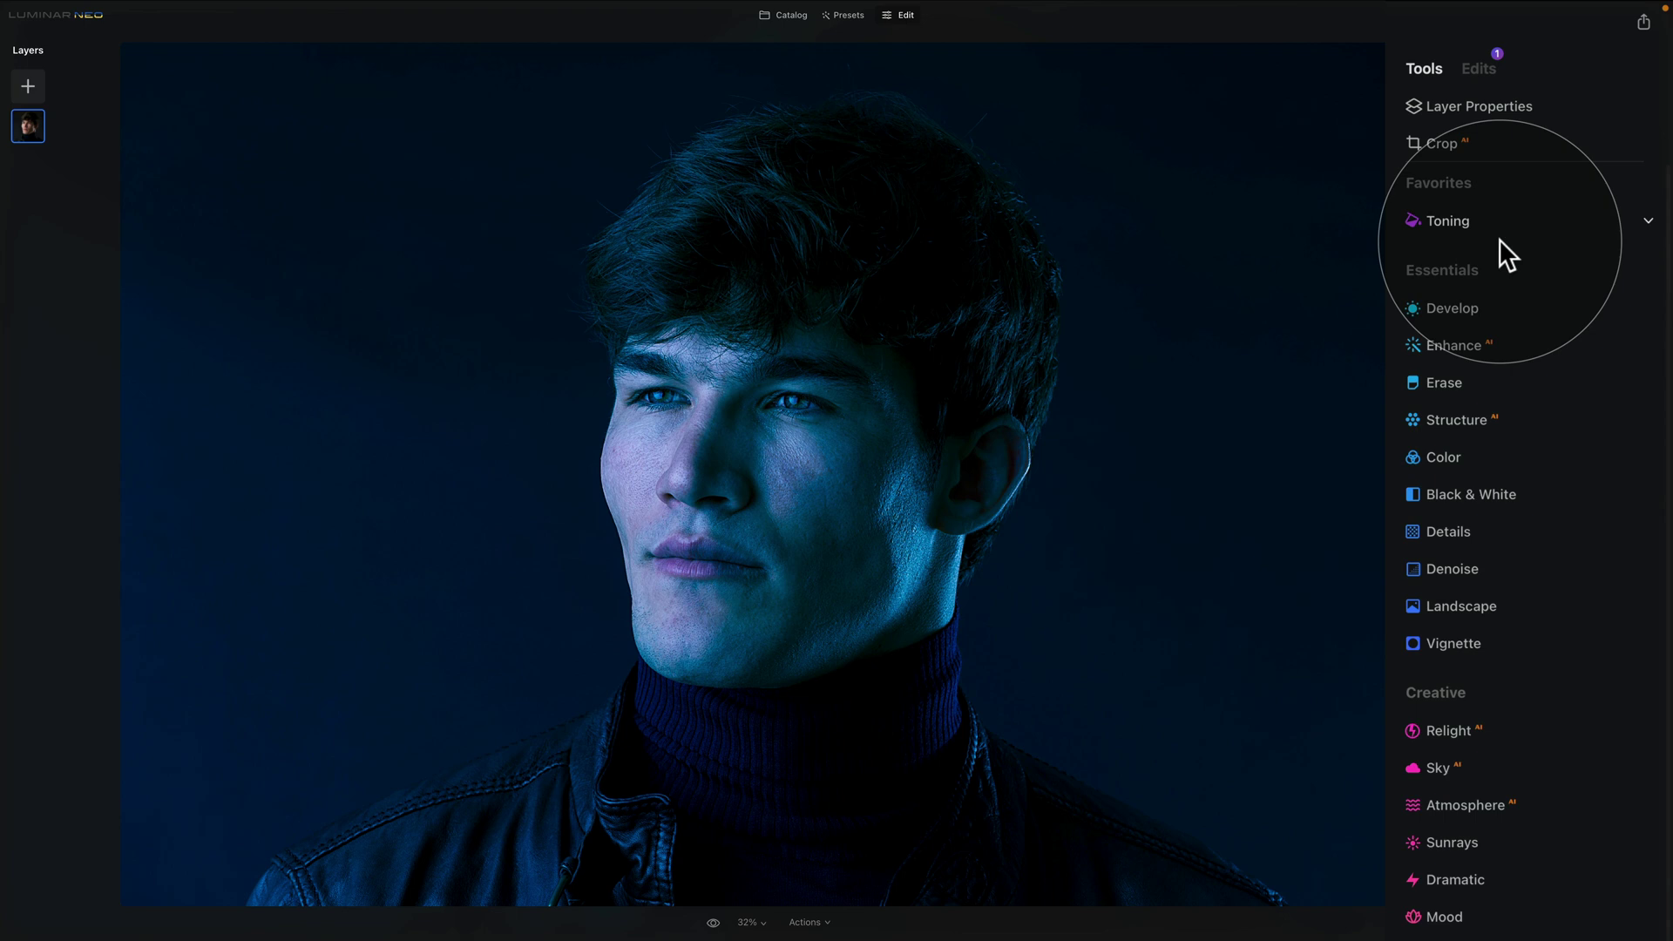
click(1492, 220)
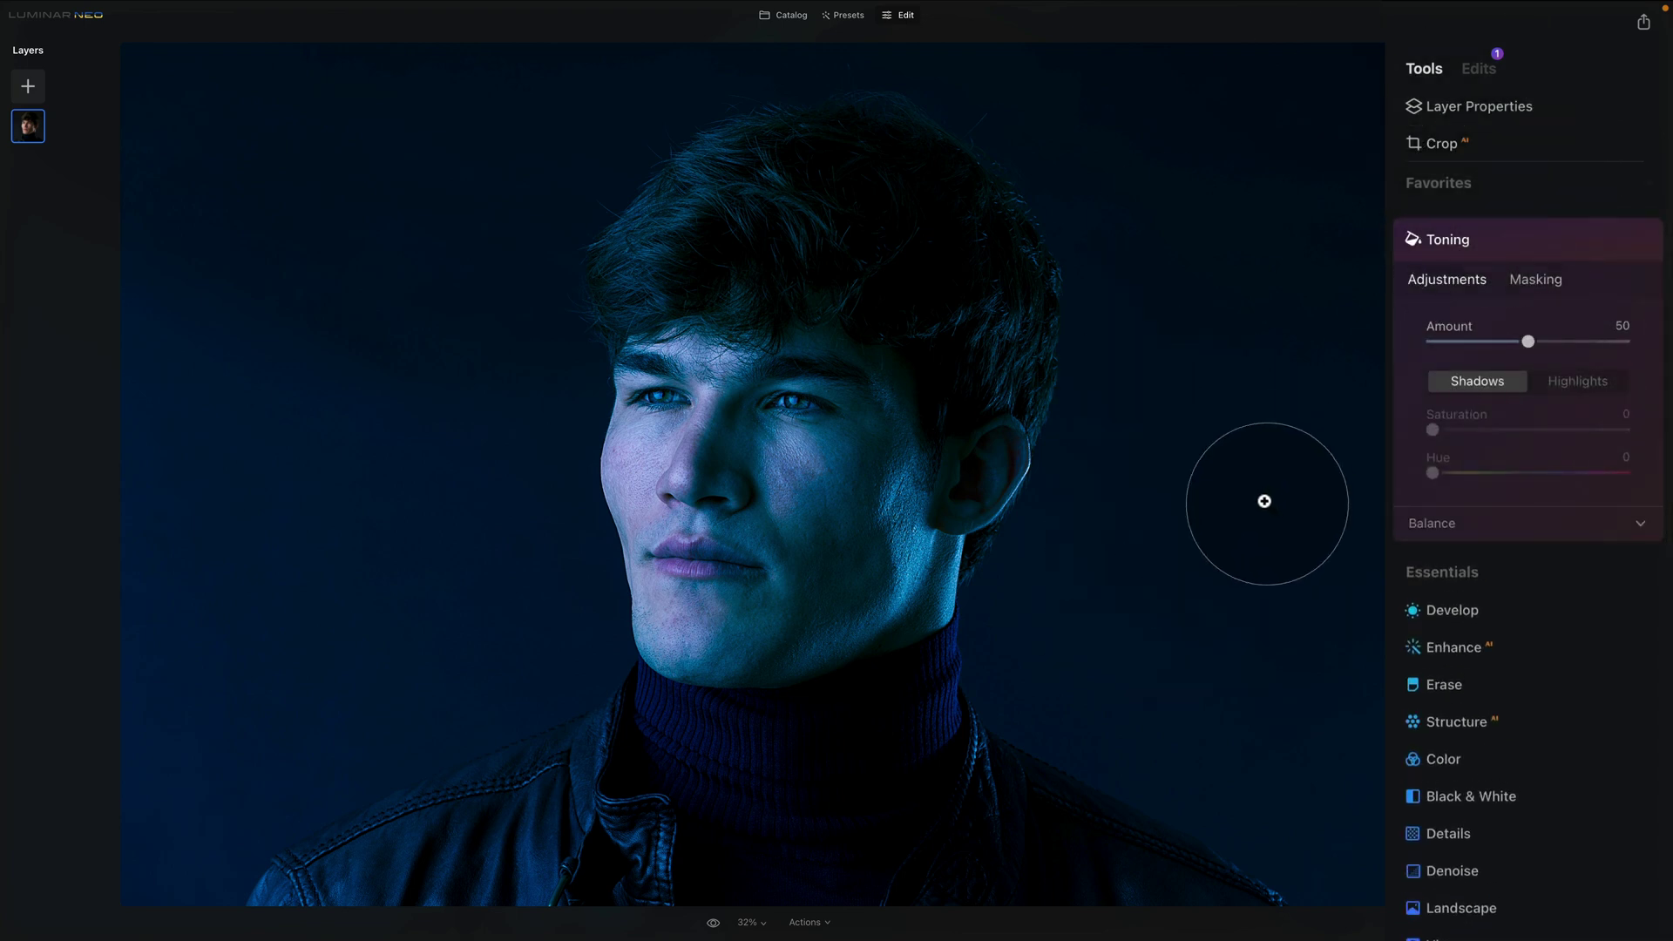
drag(1529, 341, 1623, 342)
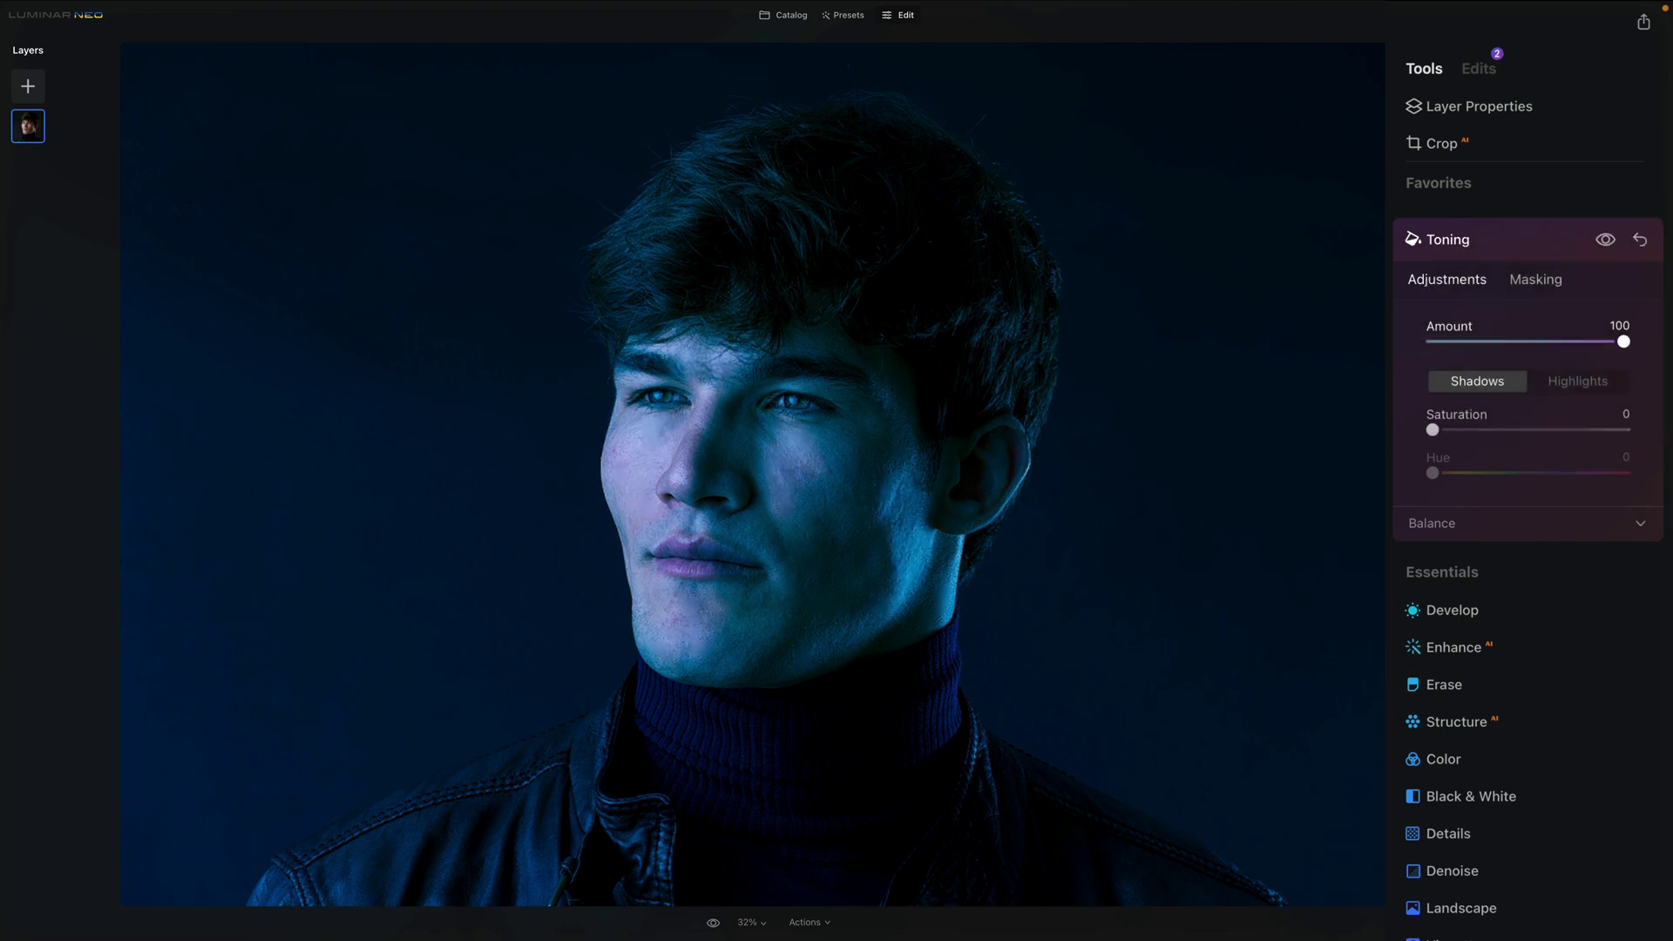
drag(1434, 429, 1660, 494)
drag(1433, 472, 1622, 473)
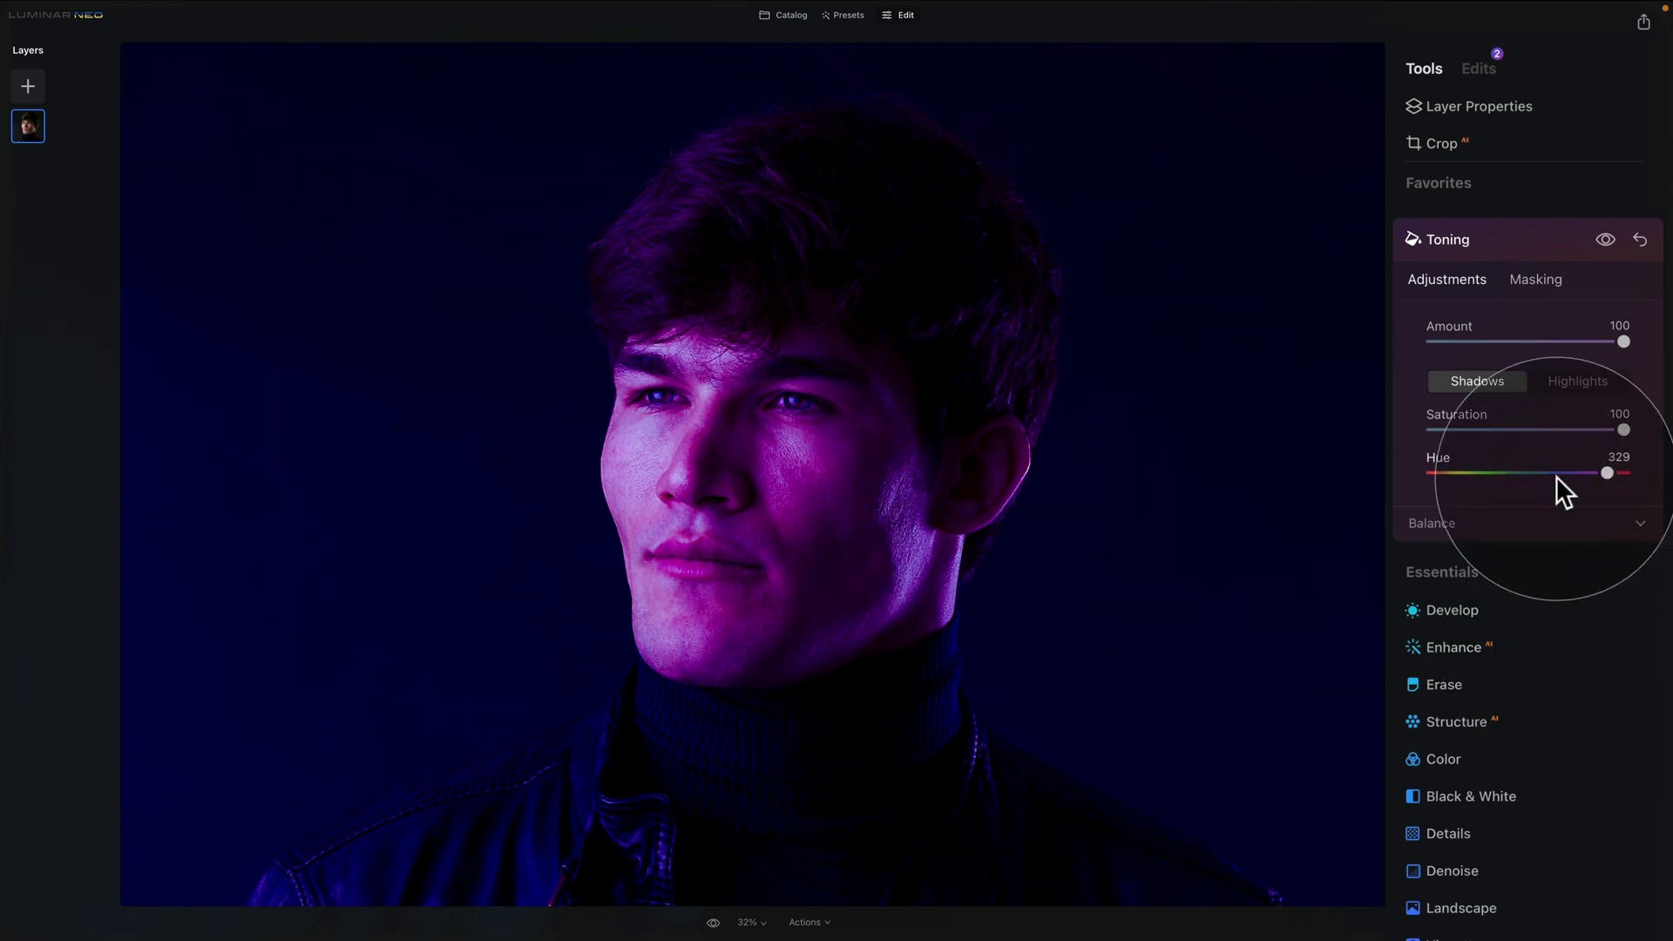
Tint the highlights violet at Saturation 100, Hue 273, and set Amount to 87
click(1567, 384)
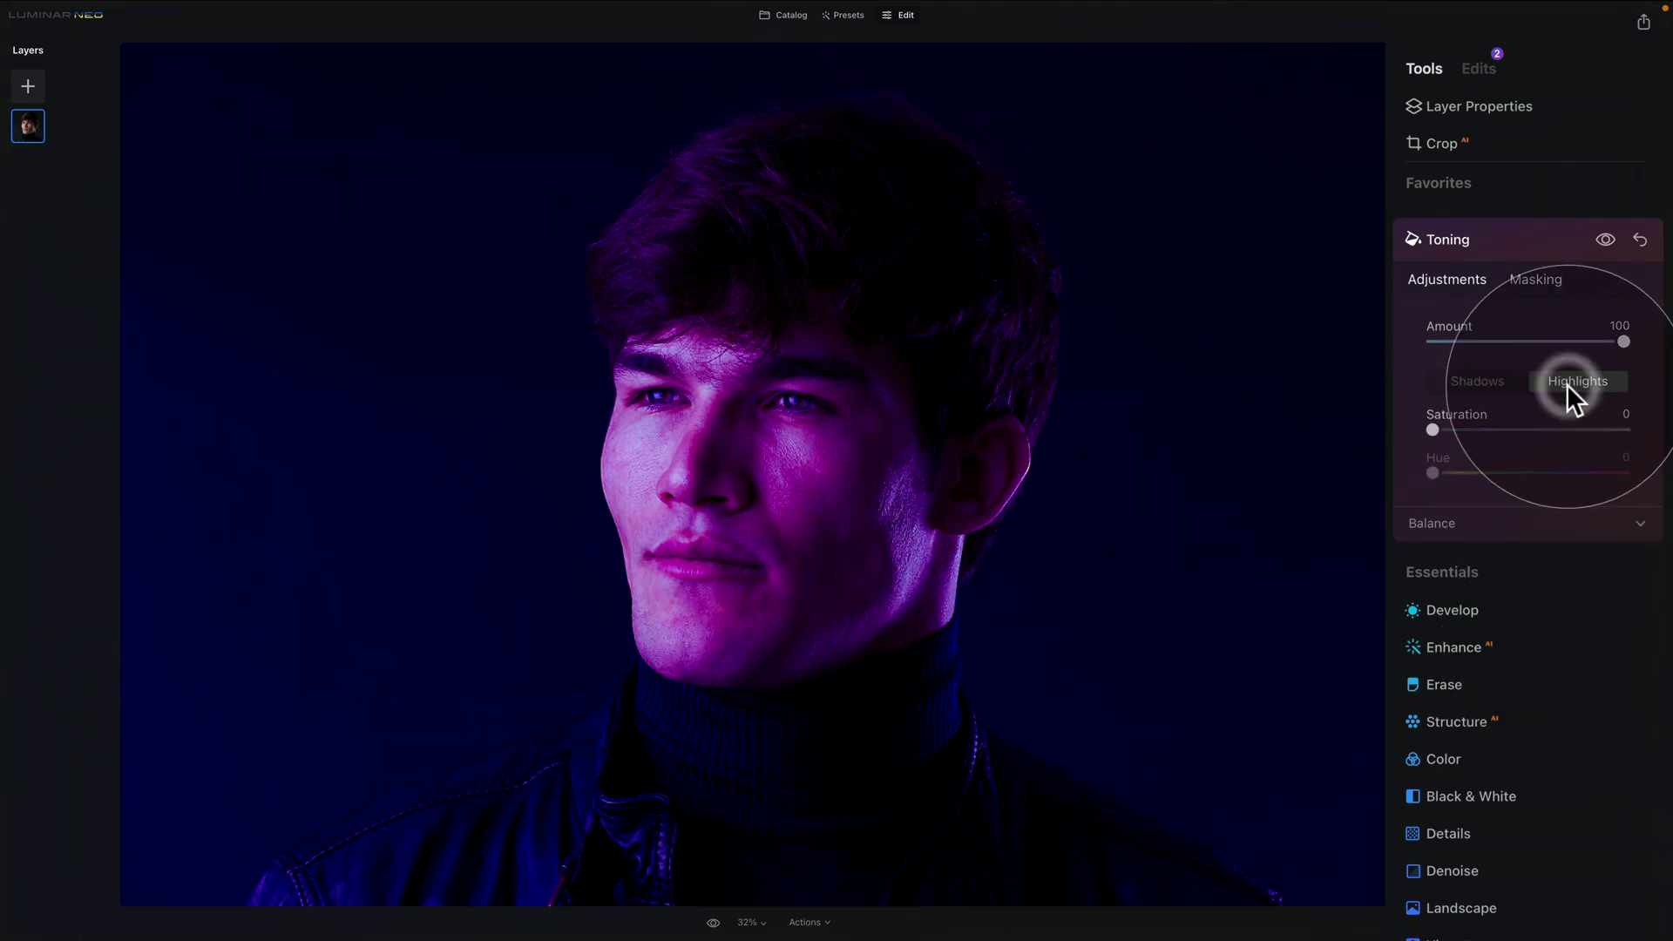
drag(1436, 429, 1624, 429)
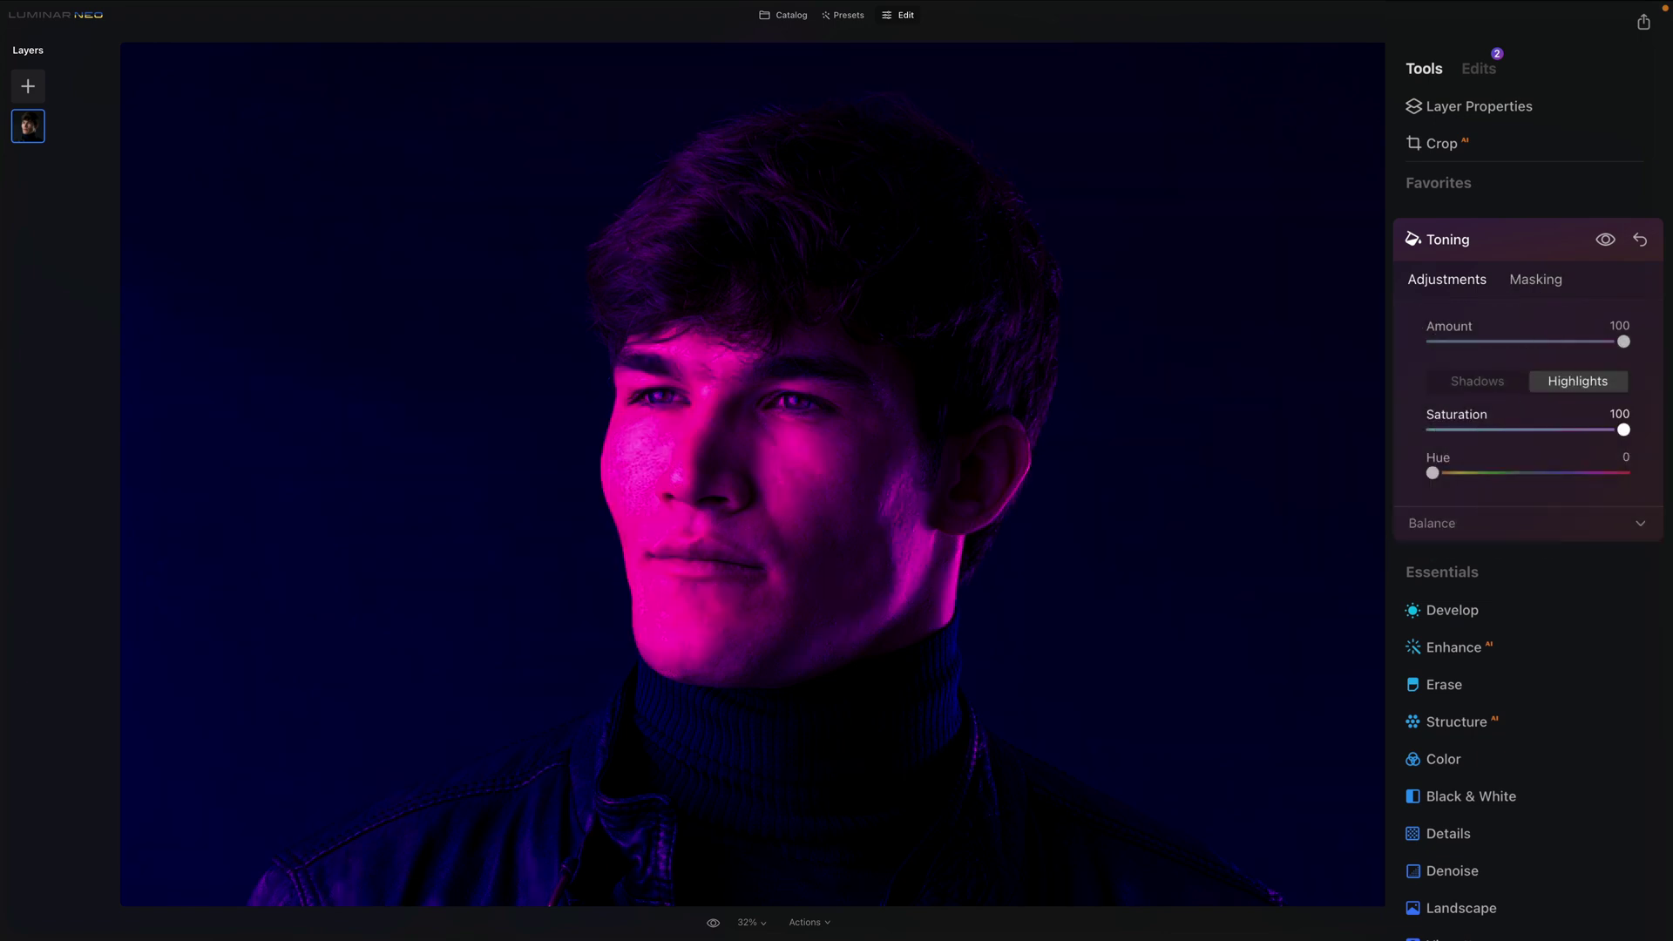
drag(1441, 474, 1591, 474)
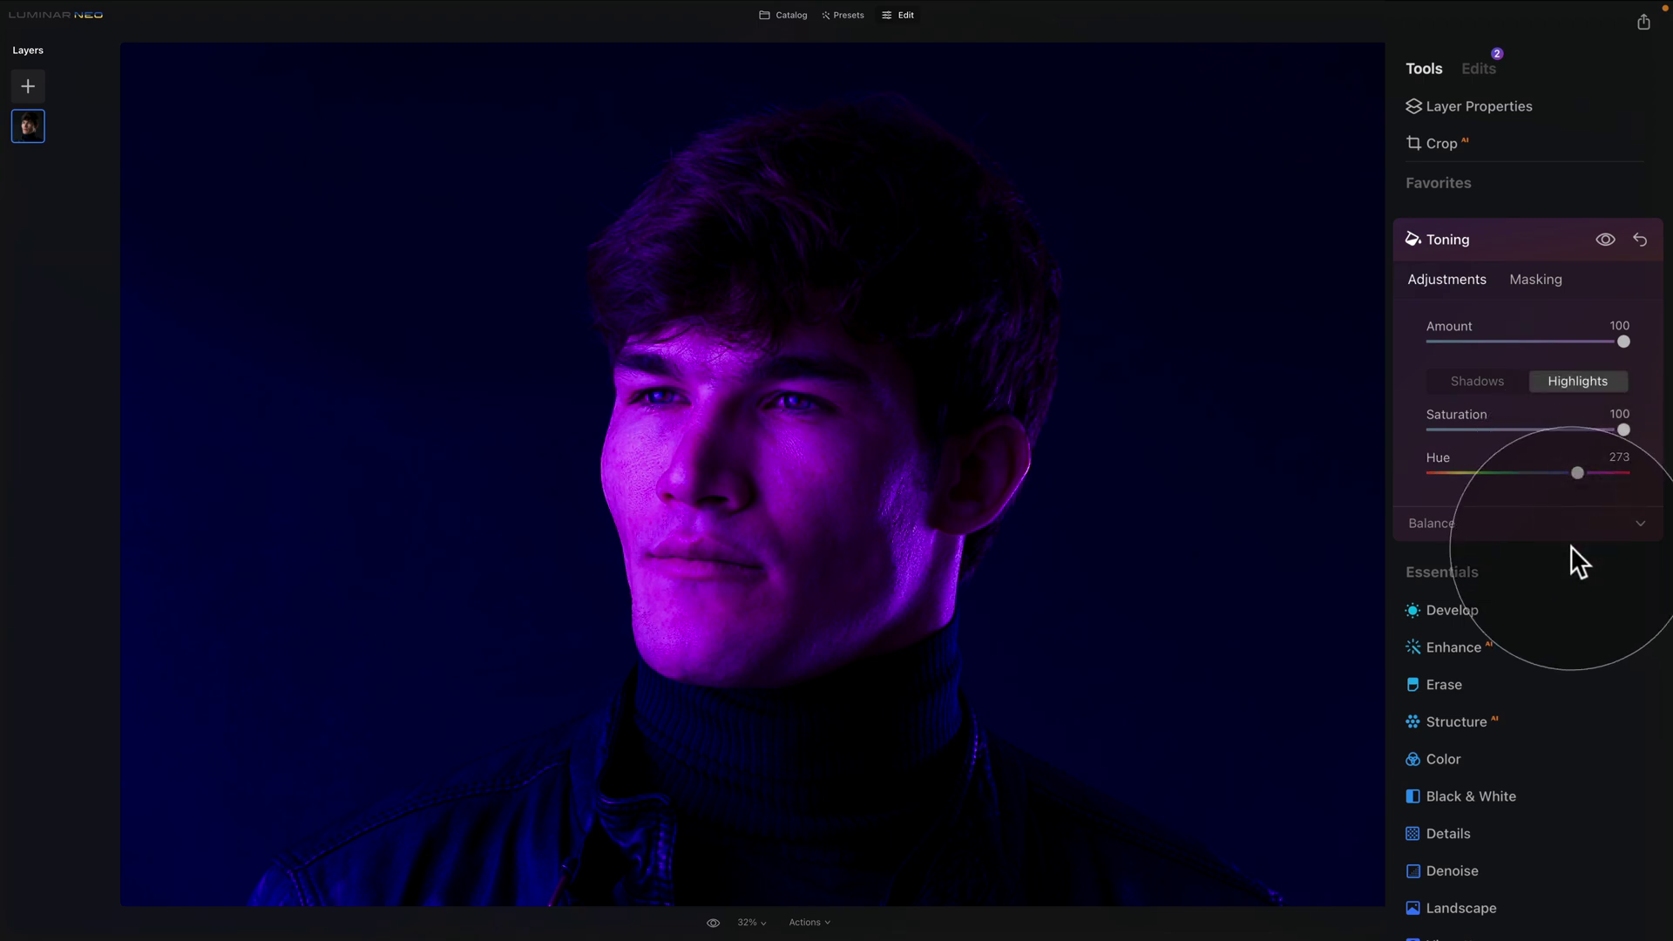
drag(1624, 341, 1601, 339)
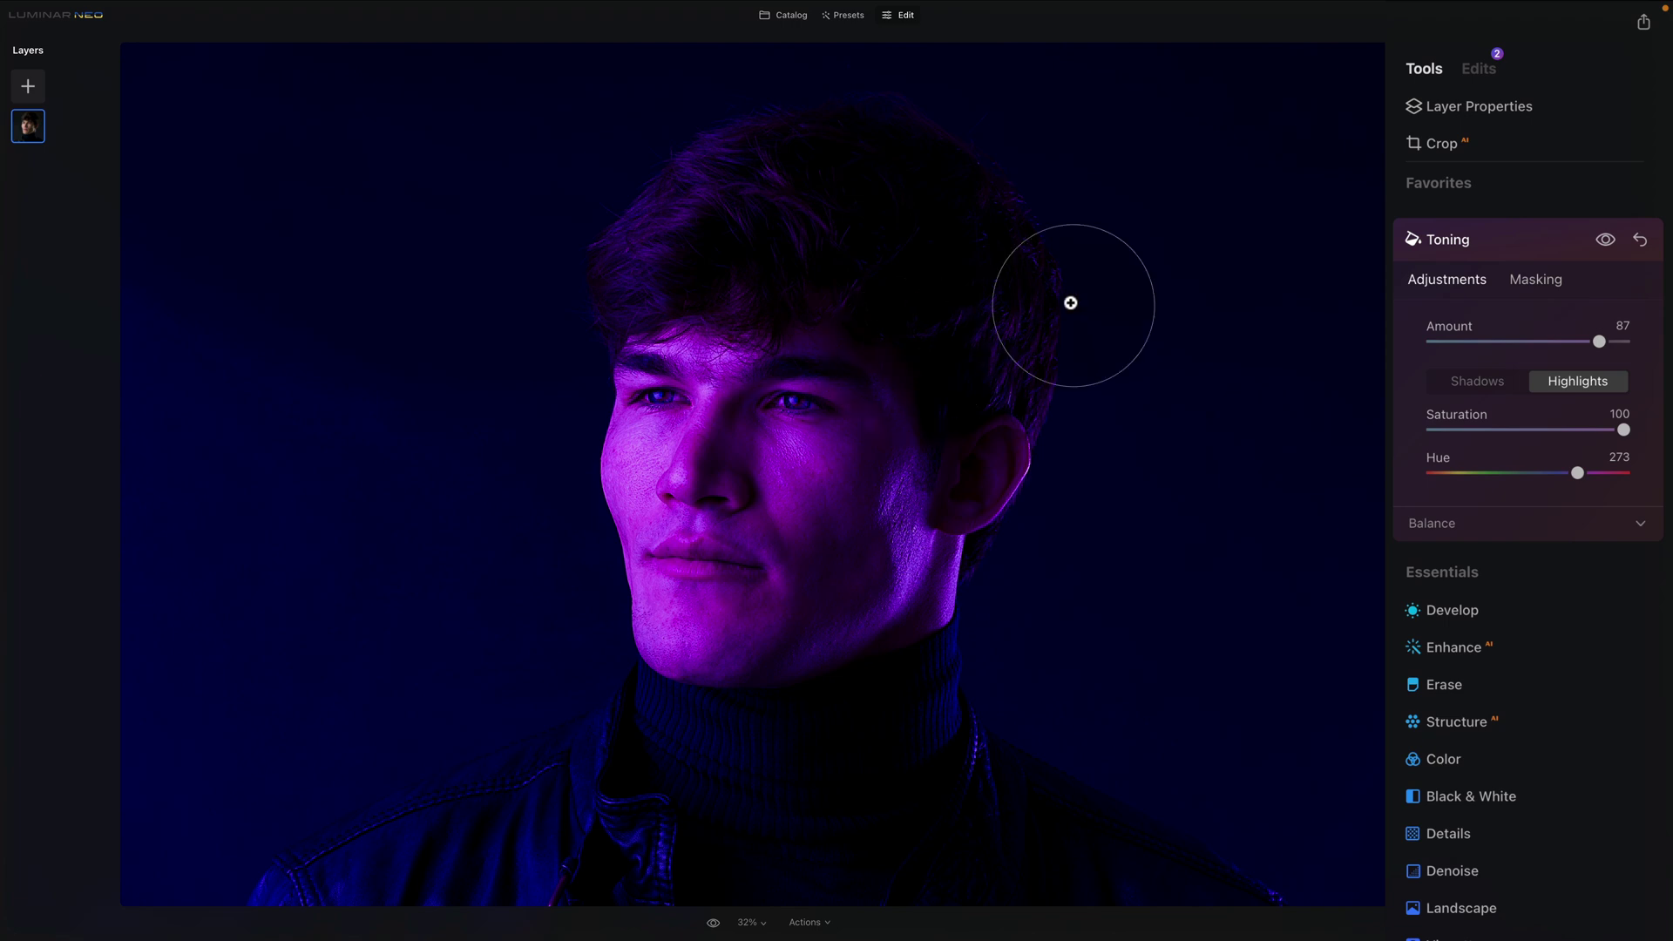
Brush-mask the second Toning down the right edge and top-right background, ending at brush Size 201, Strength 30
click(1529, 280)
click(1462, 323)
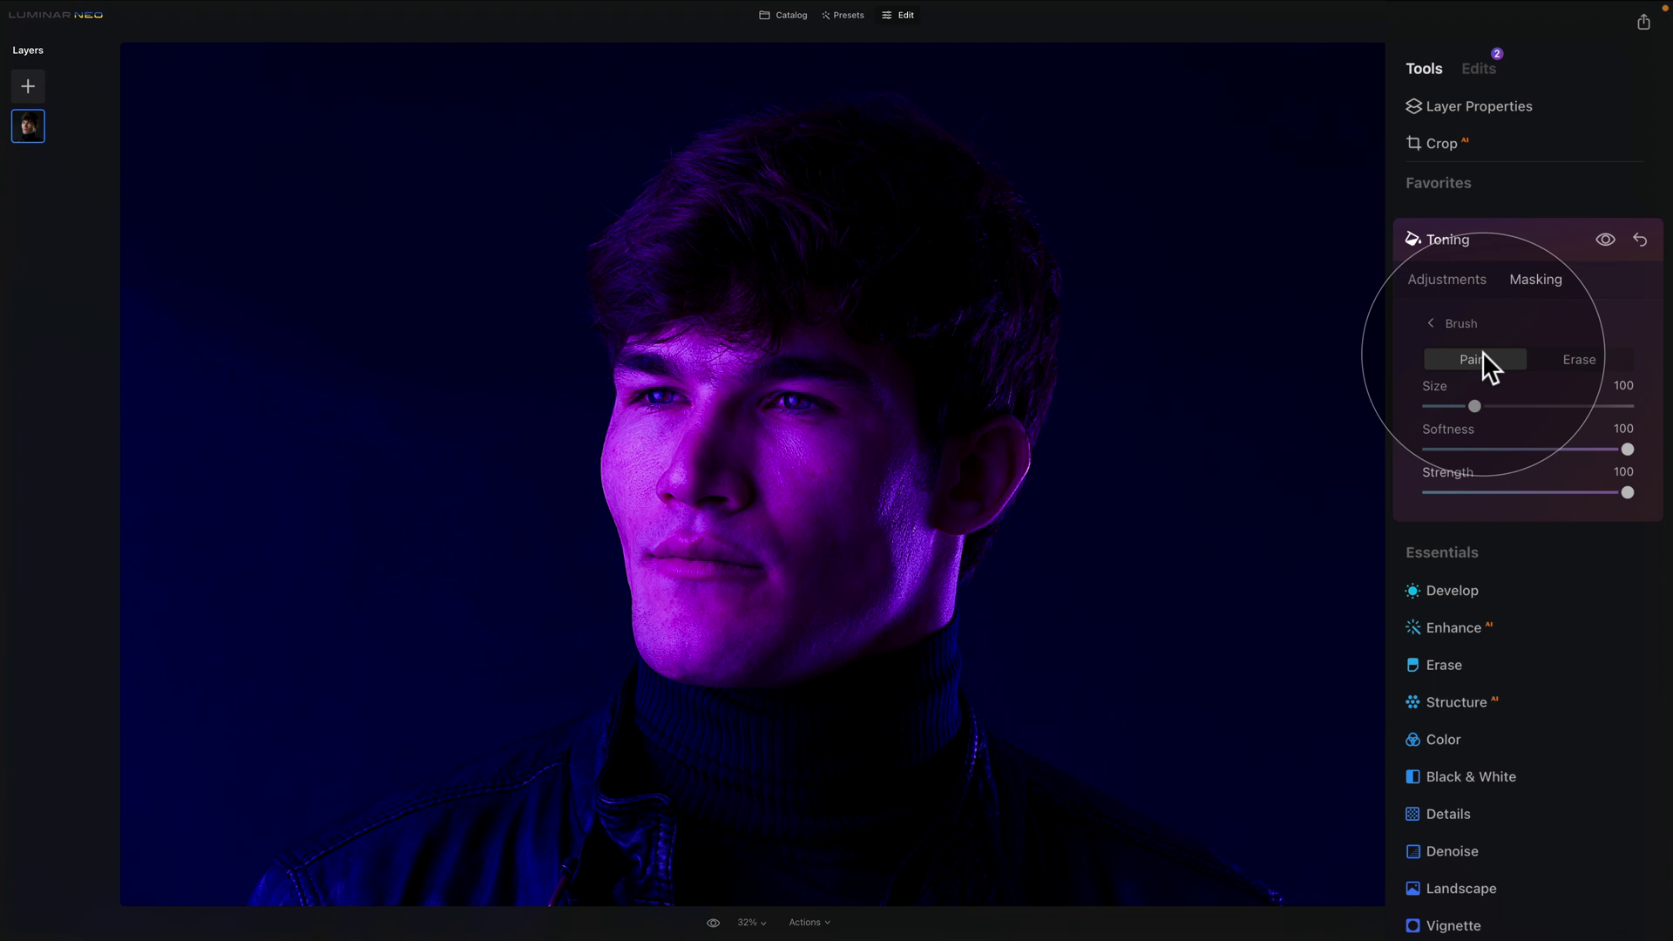
drag(1475, 406, 1551, 407)
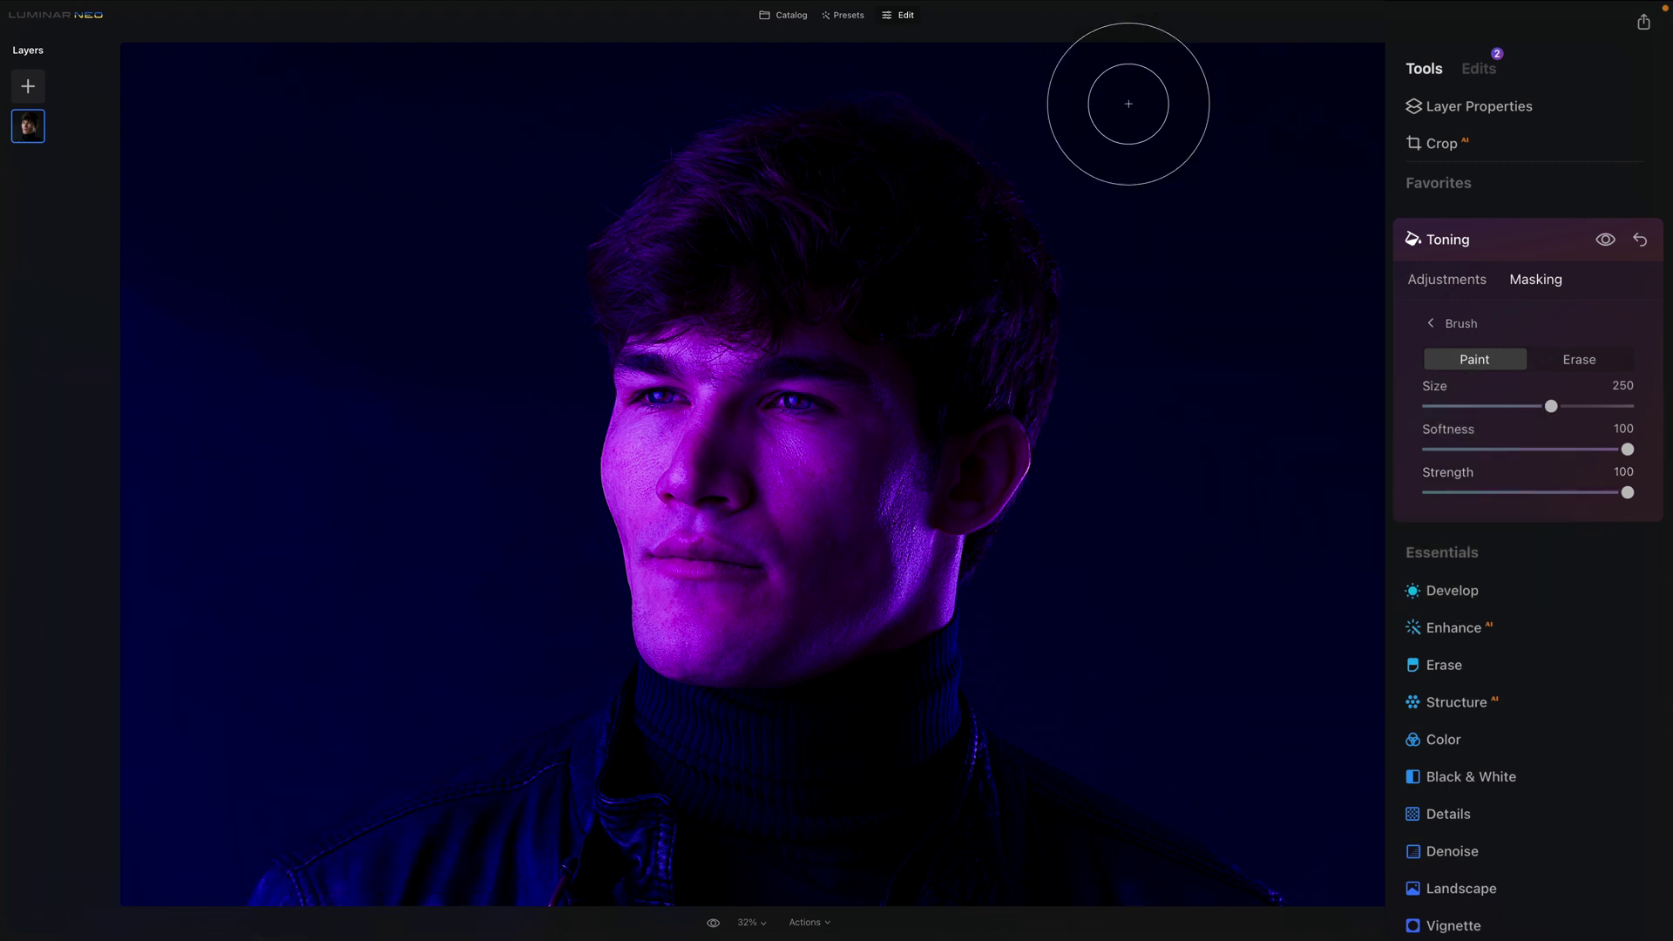
mouse_move(1228, 62)
mouse_down()
mouse_move(1269, 448)
mouse_move(1325, 75)
mouse_move(1400, 436)
mouse_move(1399, 183)
mouse_move(1409, 855)
mouse_move(1346, 562)
mouse_move(1371, 275)
mouse_move(1356, 4)
mouse_move(994, 31)
mouse_move(1063, 142)
mouse_move(1124, 410)
mouse_move(1113, 541)
mouse_move(1122, 421)
mouse_move(1054, 645)
mouse_move(1172, 502)
mouse_move(1276, 520)
mouse_move(1181, 759)
mouse_move(1306, 894)
mouse_move(1371, 906)
mouse_move(993, 886)
mouse_move(1060, 796)
mouse_move(1027, 728)
mouse_move(1002, 774)
mouse_move(1003, 686)
mouse_move(1014, 787)
mouse_move(974, 907)
mouse_up()
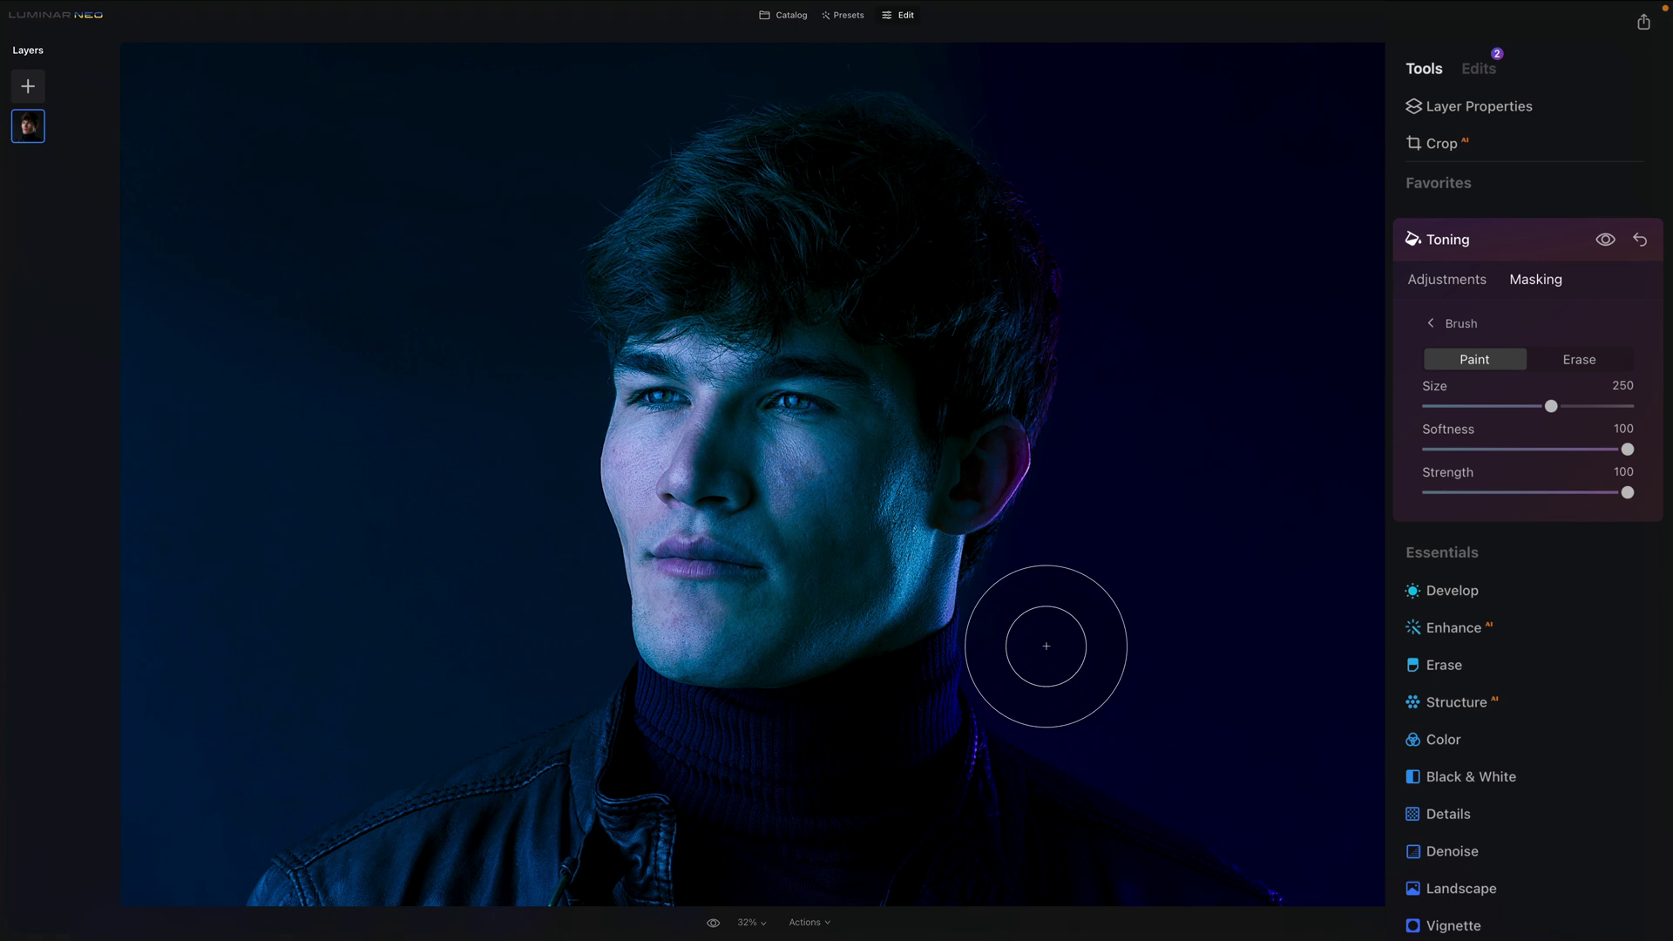
mouse_move(1046, 646)
mouse_down()
mouse_move(1049, 581)
mouse_move(1057, 614)
mouse_move(1156, 247)
mouse_move(1154, 114)
mouse_move(1211, 262)
mouse_up()
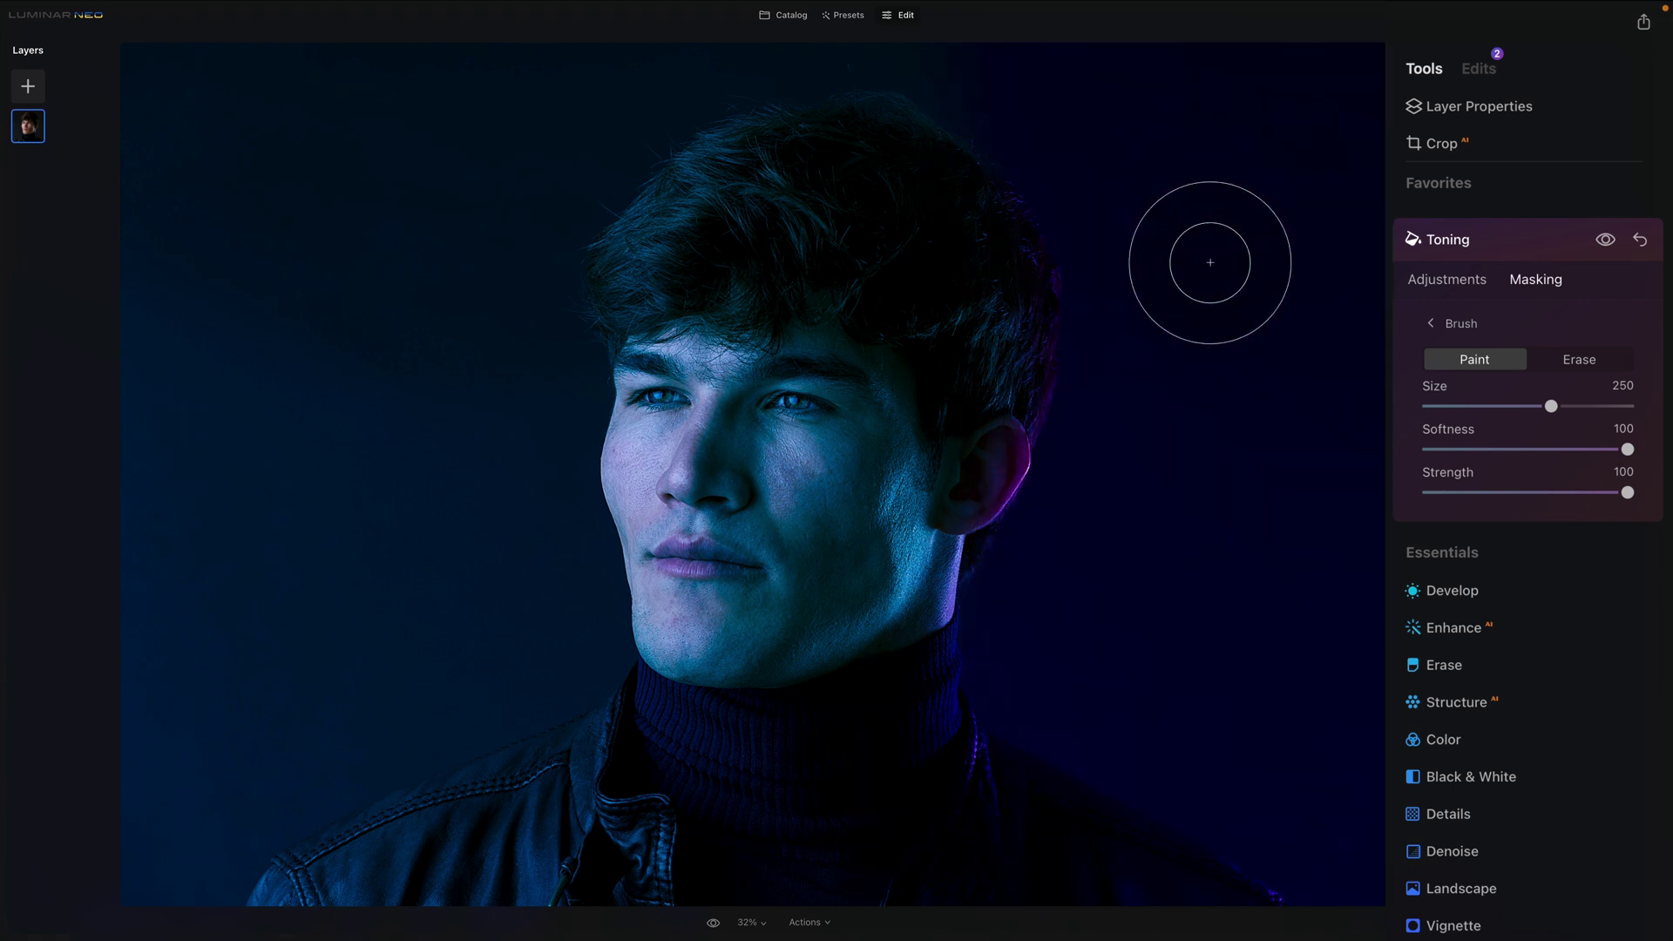
mouse_move(1180, 186)
mouse_down()
mouse_move(964, 29)
mouse_move(829, 7)
mouse_move(1089, 104)
mouse_move(1411, 345)
mouse_move(1311, 323)
mouse_up()
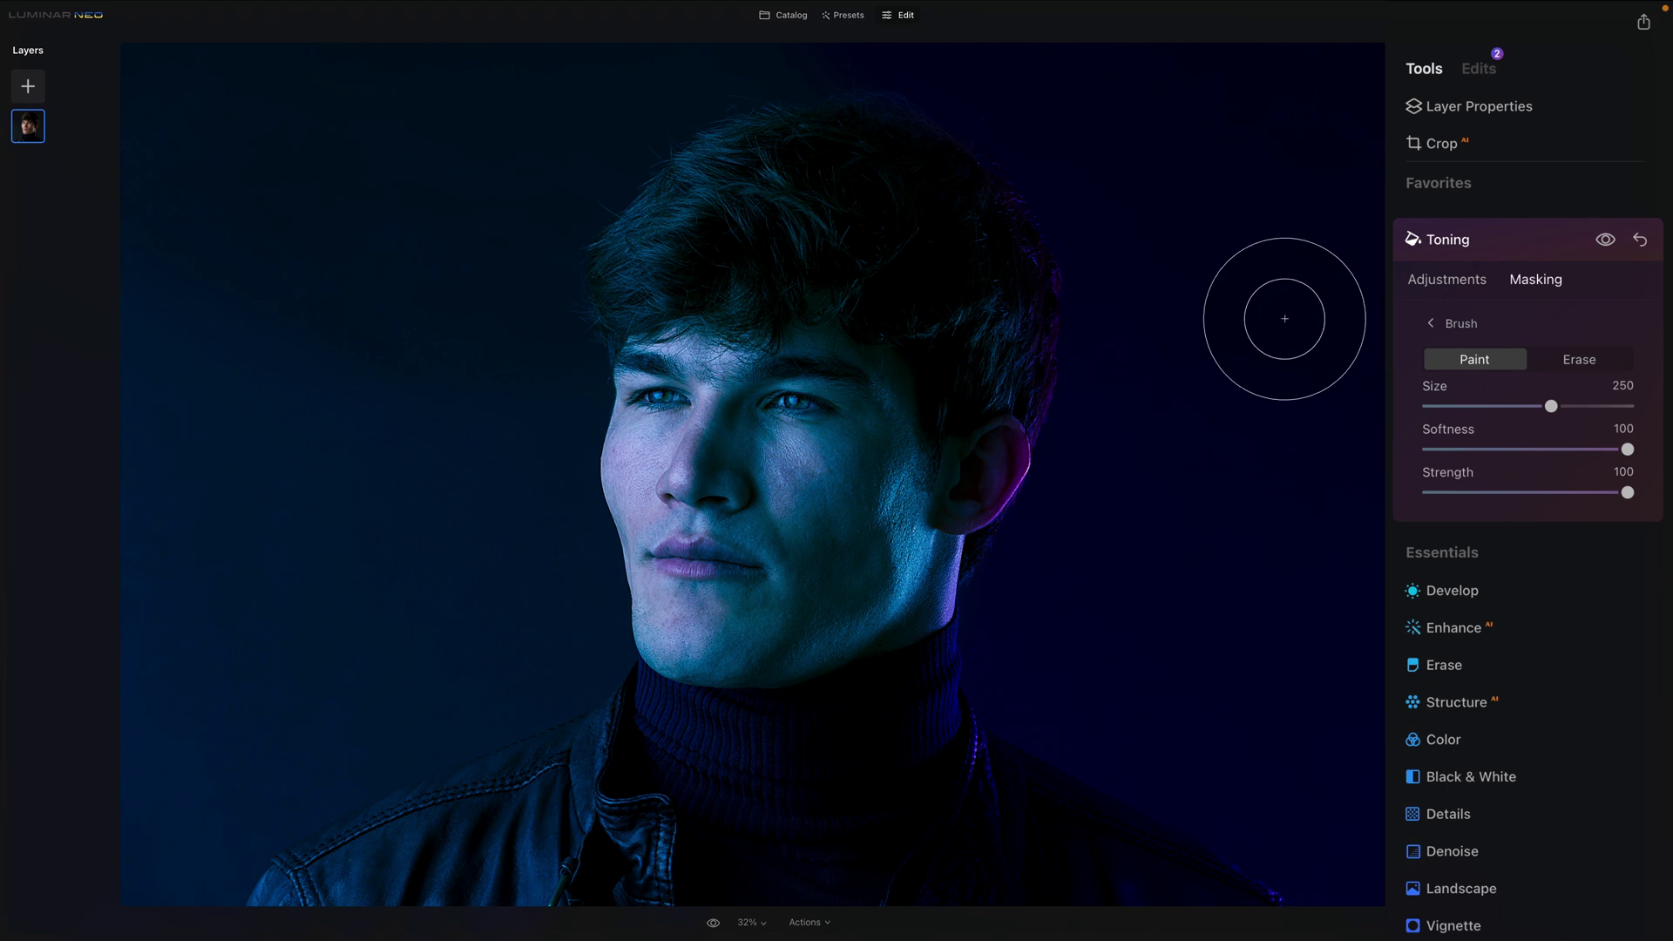
drag(1556, 406, 1524, 405)
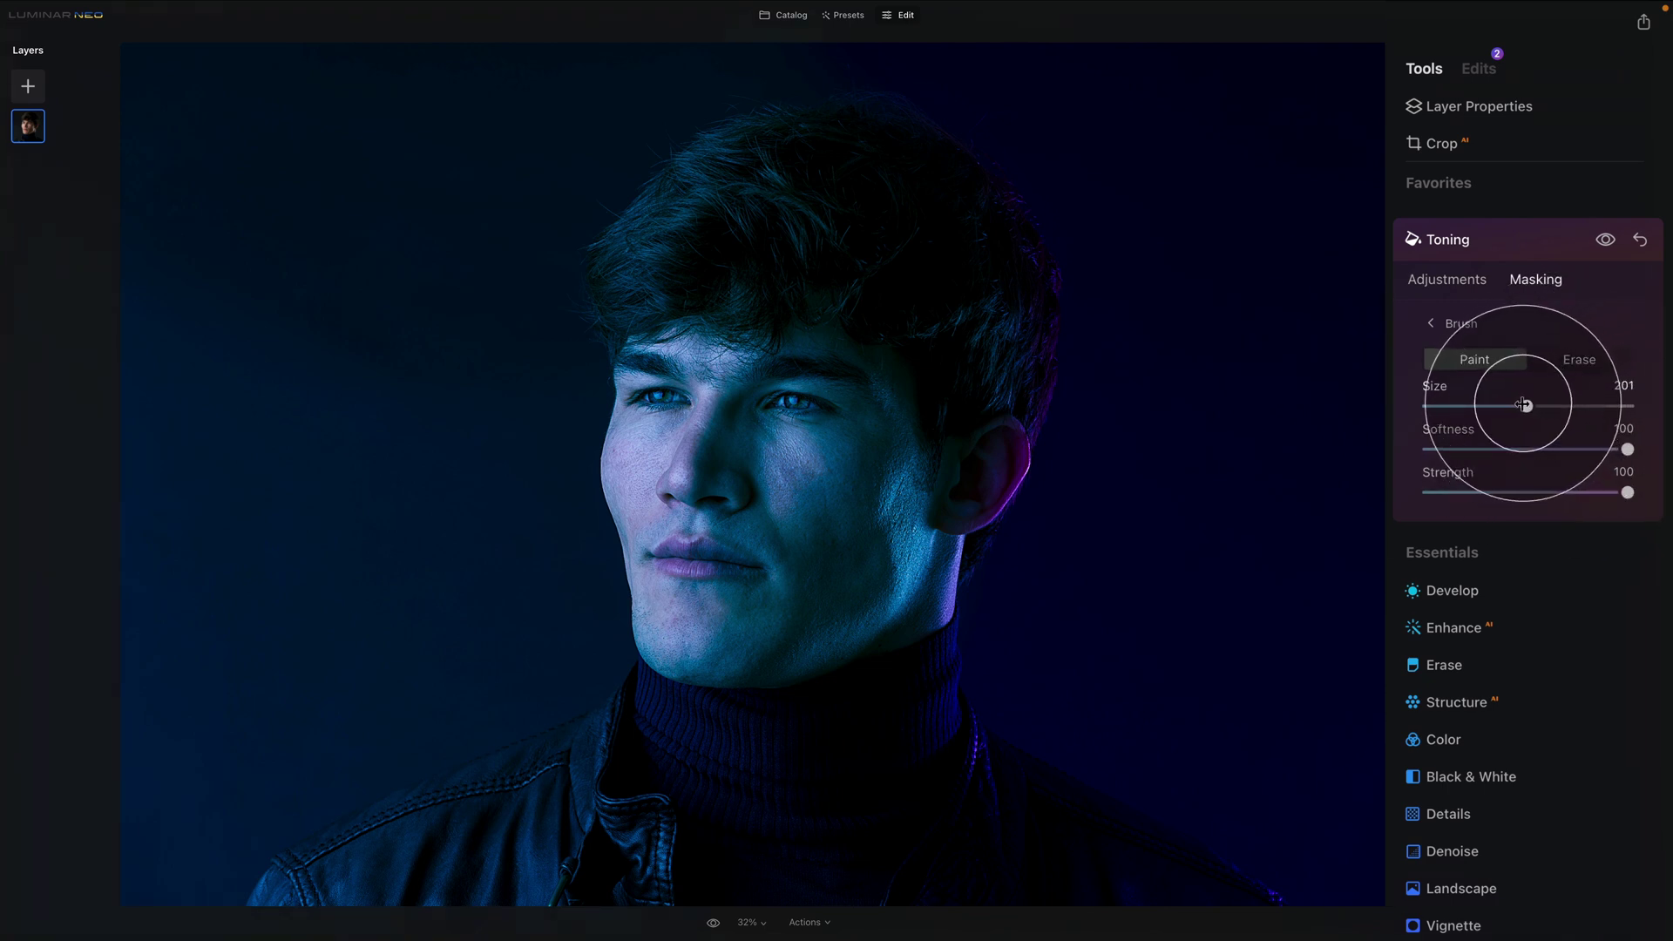
click(1488, 493)
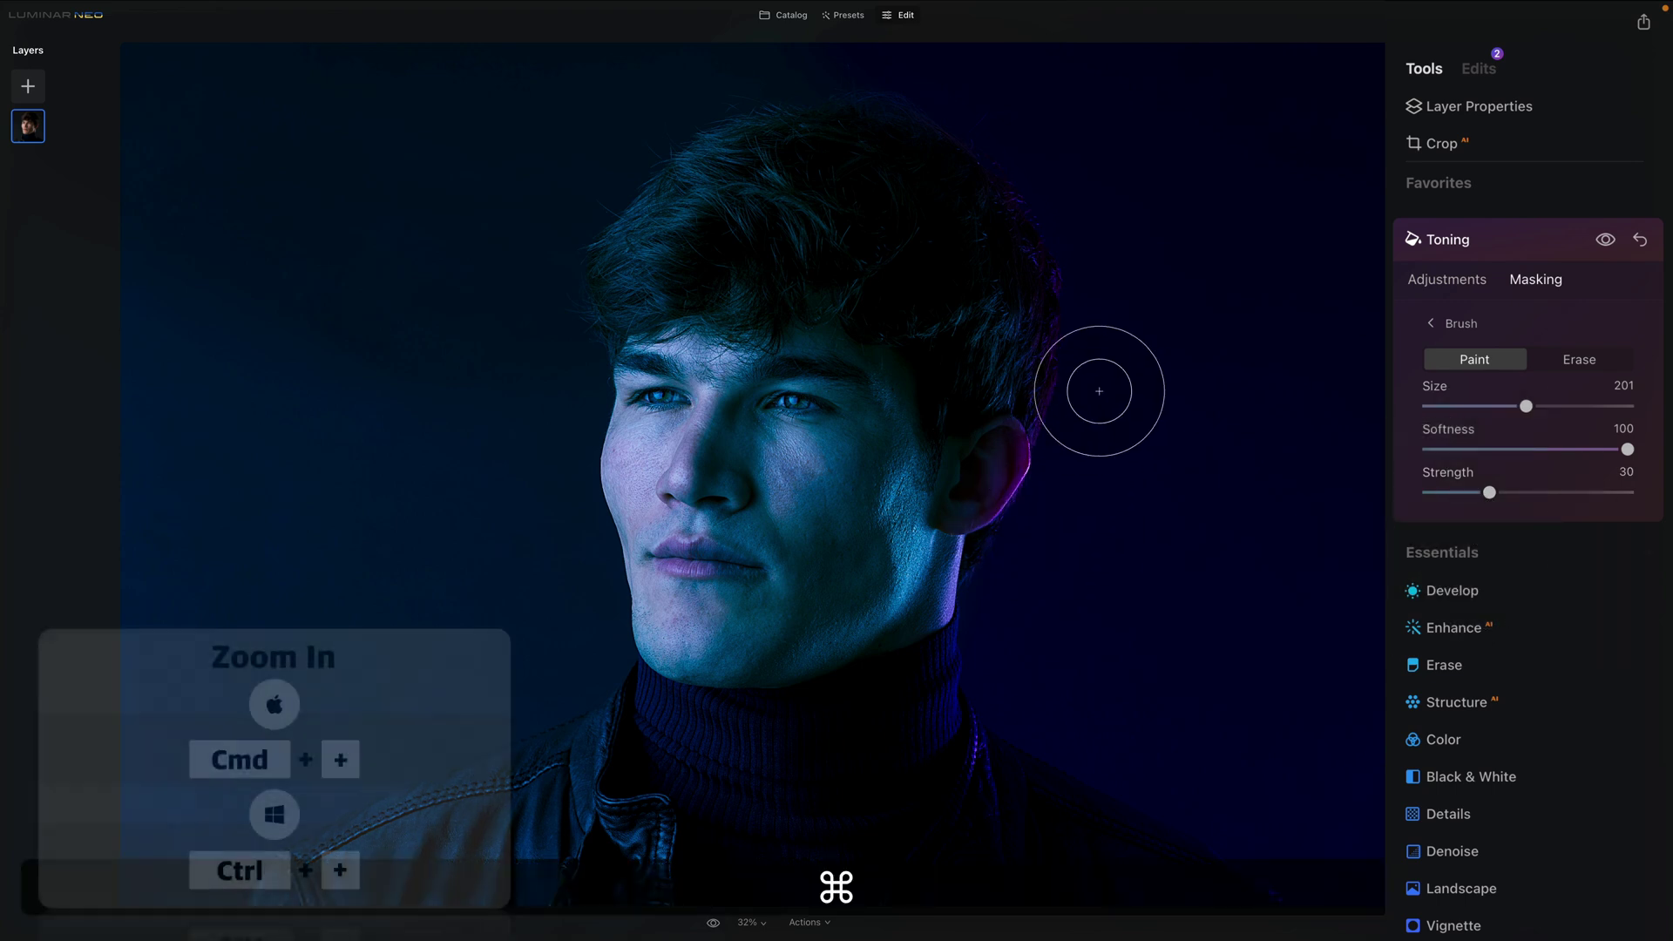
Zoom into the face and paint the mask over the right cheek, jaw and hair
key(super+equal)
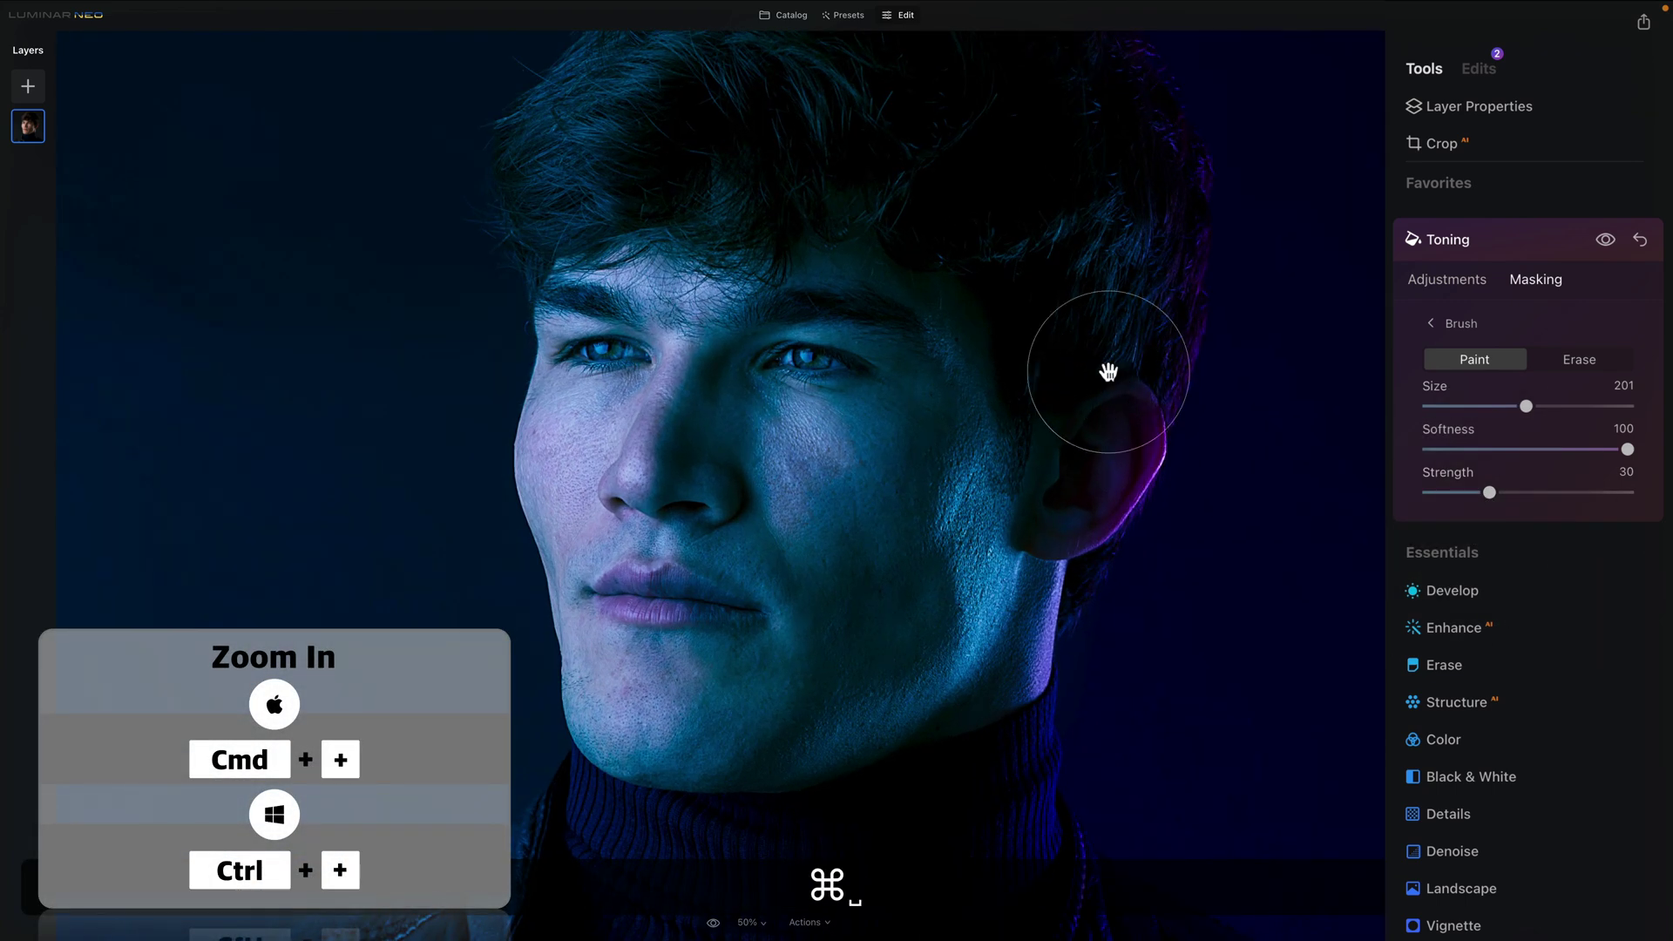
key(space)
drag(1109, 370, 1072, 415)
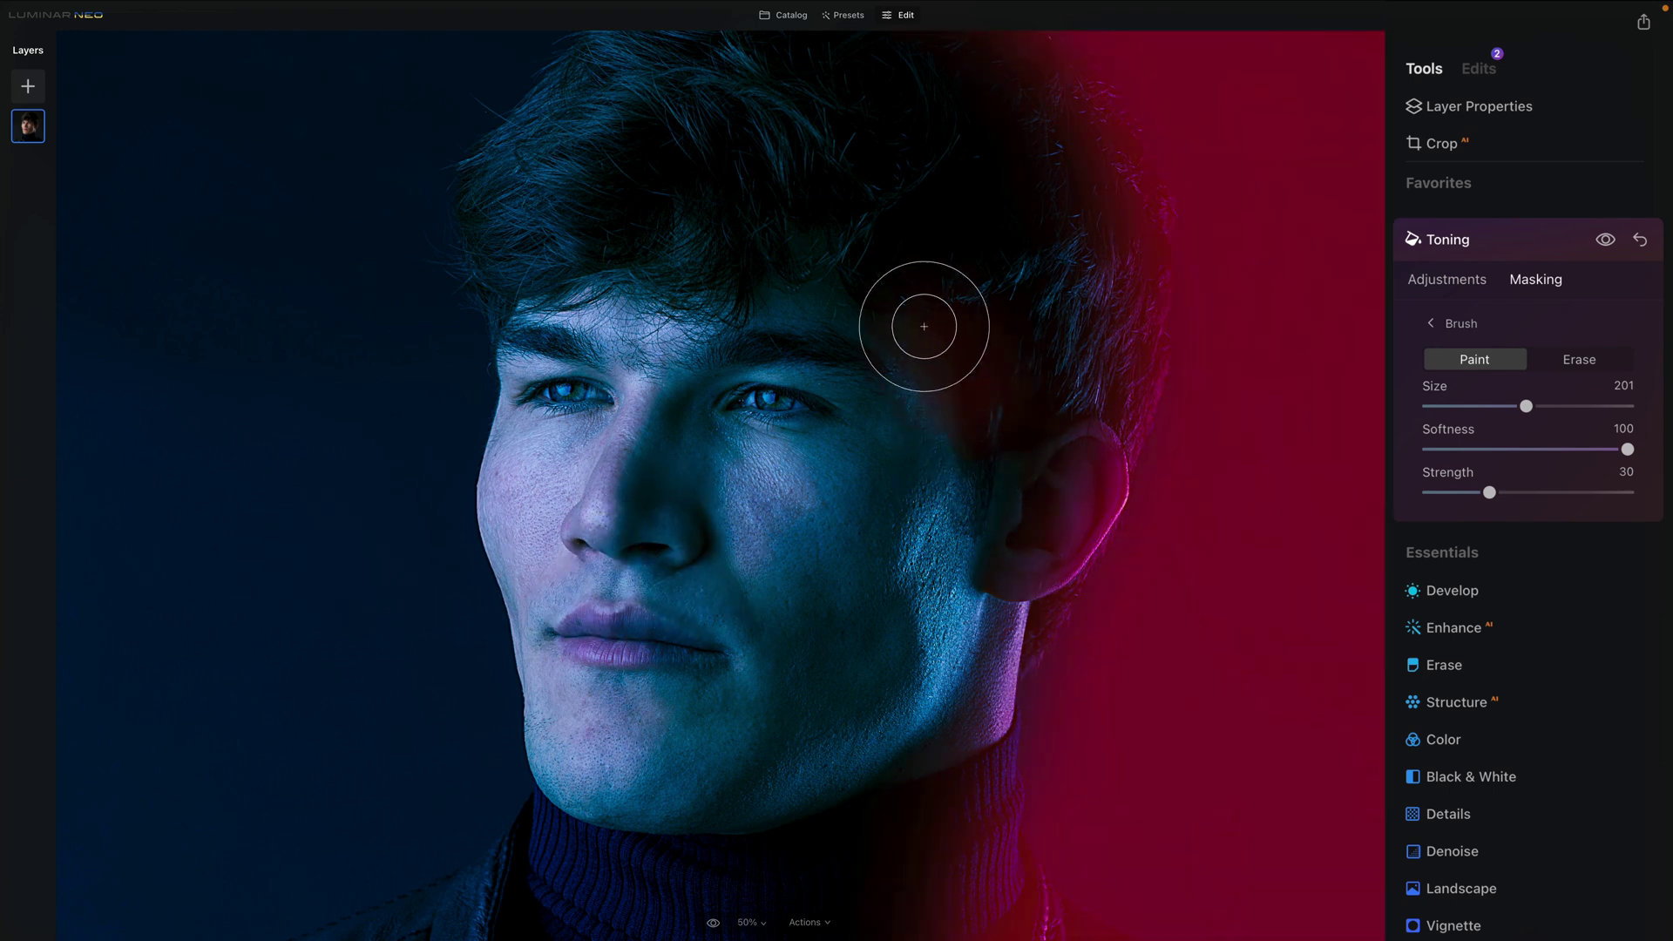
mouse_move(973, 442)
mouse_down()
mouse_move(943, 673)
mouse_move(883, 758)
mouse_move(805, 811)
mouse_move(868, 792)
mouse_move(759, 849)
mouse_move(930, 776)
mouse_move(975, 685)
mouse_move(923, 739)
mouse_move(956, 591)
mouse_move(1008, 870)
mouse_up()
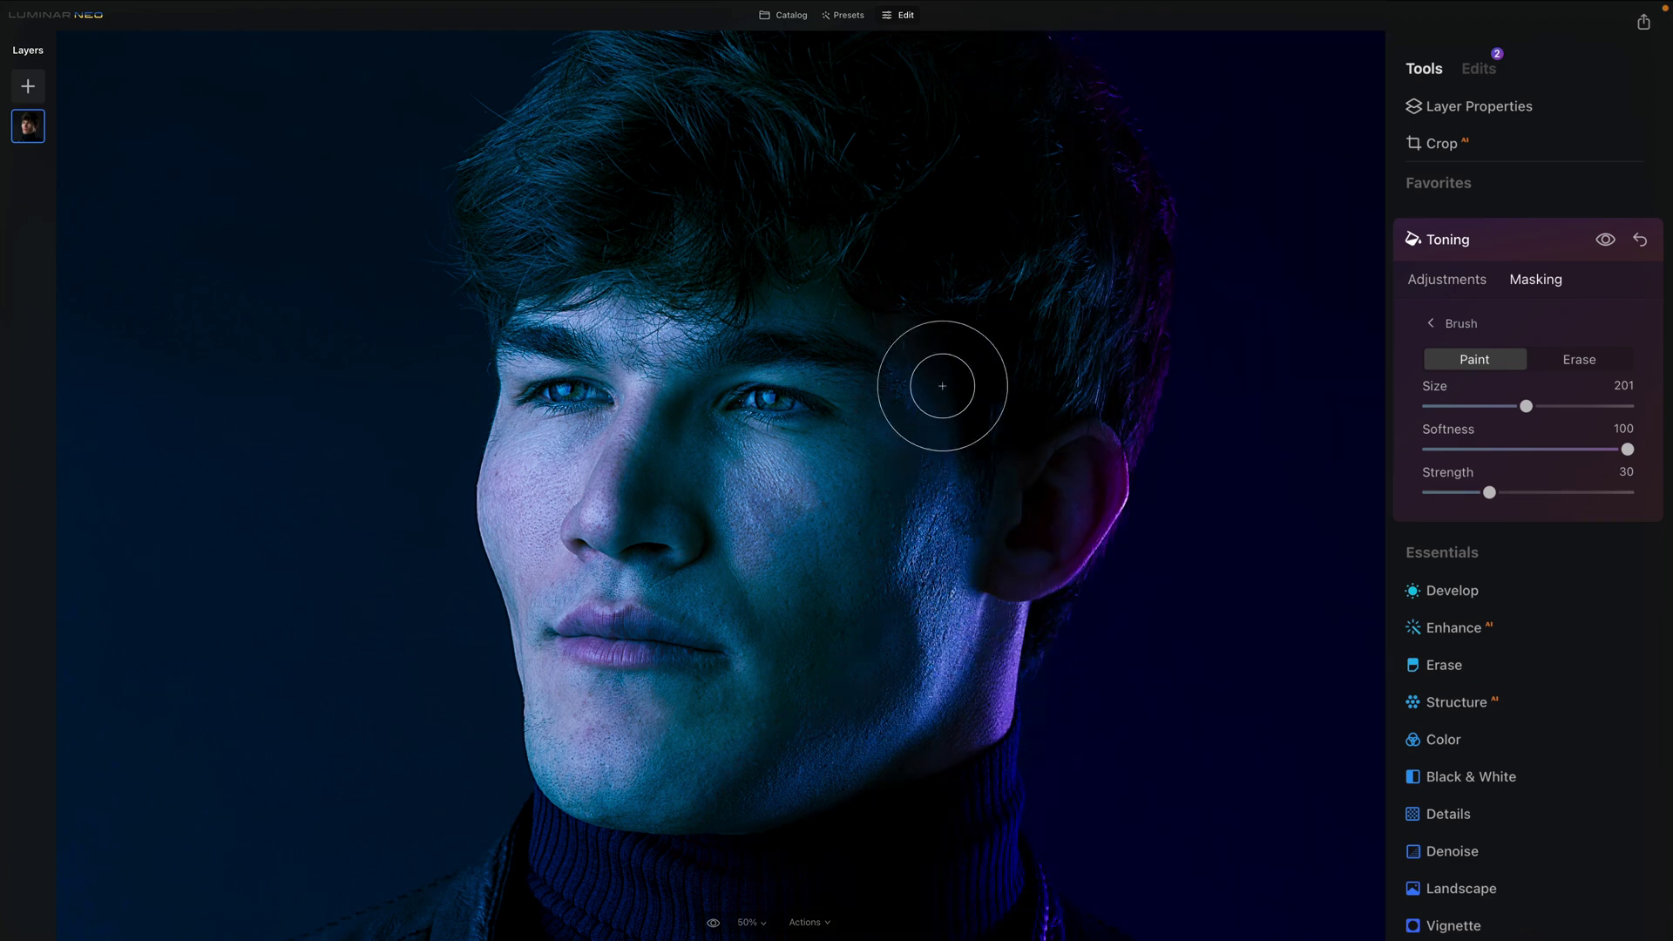
mouse_move(937, 381)
mouse_down()
mouse_move(943, 678)
mouse_move(940, 661)
mouse_move(869, 776)
mouse_move(750, 850)
mouse_move(817, 827)
mouse_move(1158, 567)
mouse_up()
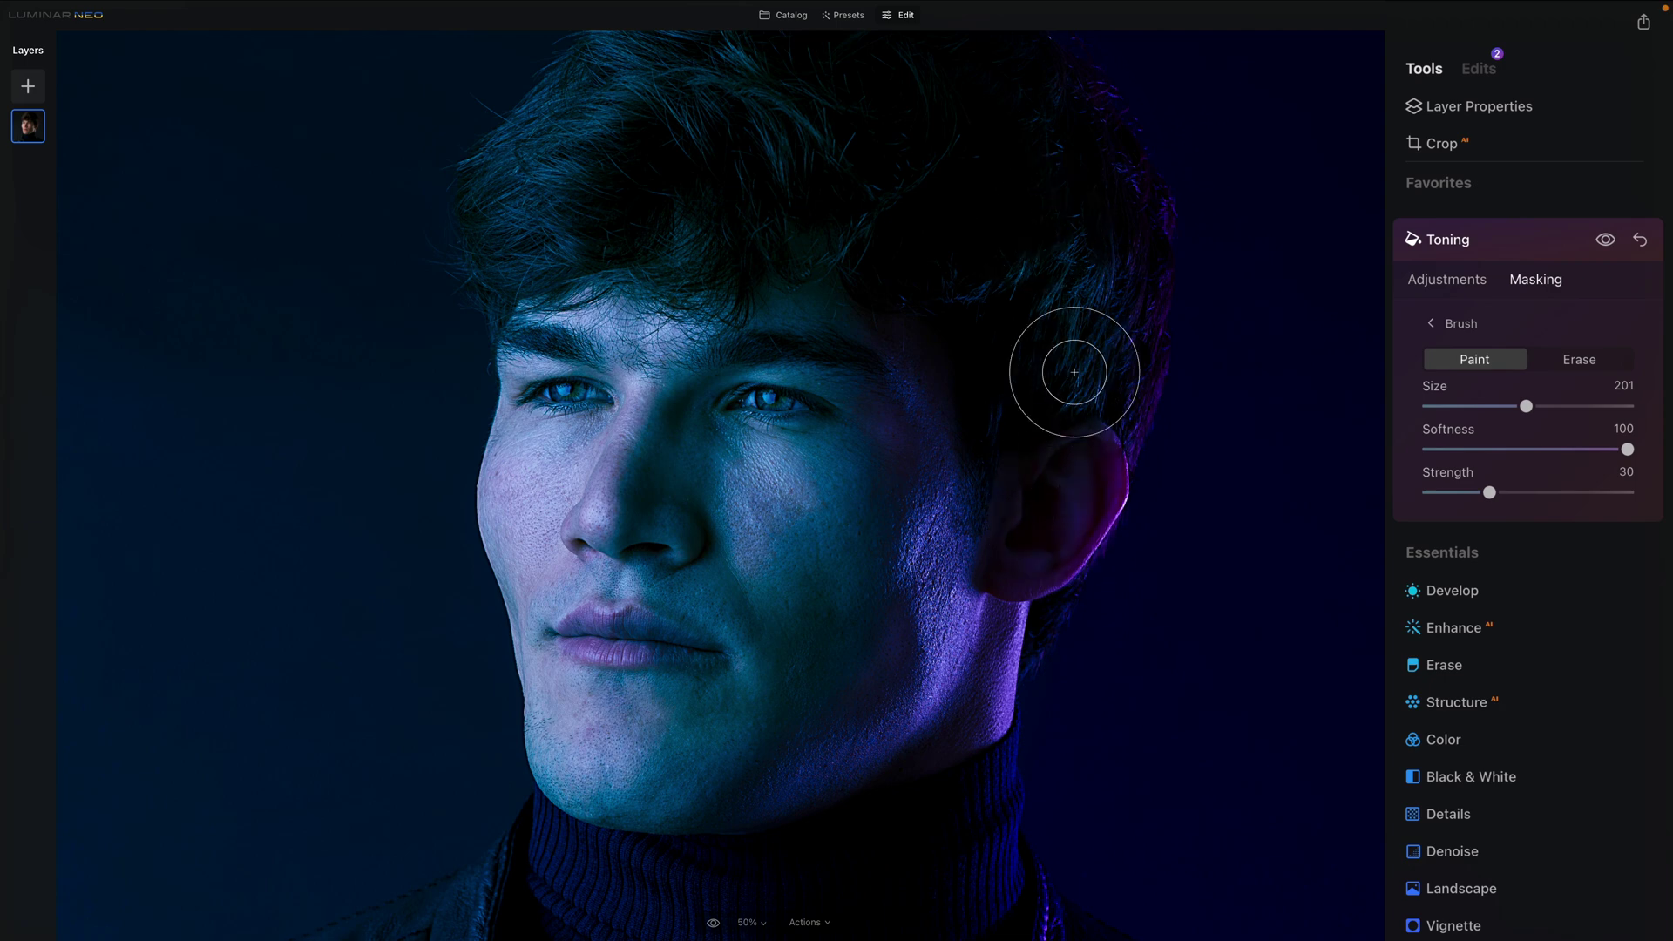
drag(1075, 372, 1034, 264)
mouse_move(998, 347)
mouse_down()
mouse_move(1057, 590)
mouse_move(1098, 332)
mouse_move(1058, 283)
mouse_move(1060, 572)
mouse_up()
key(space)
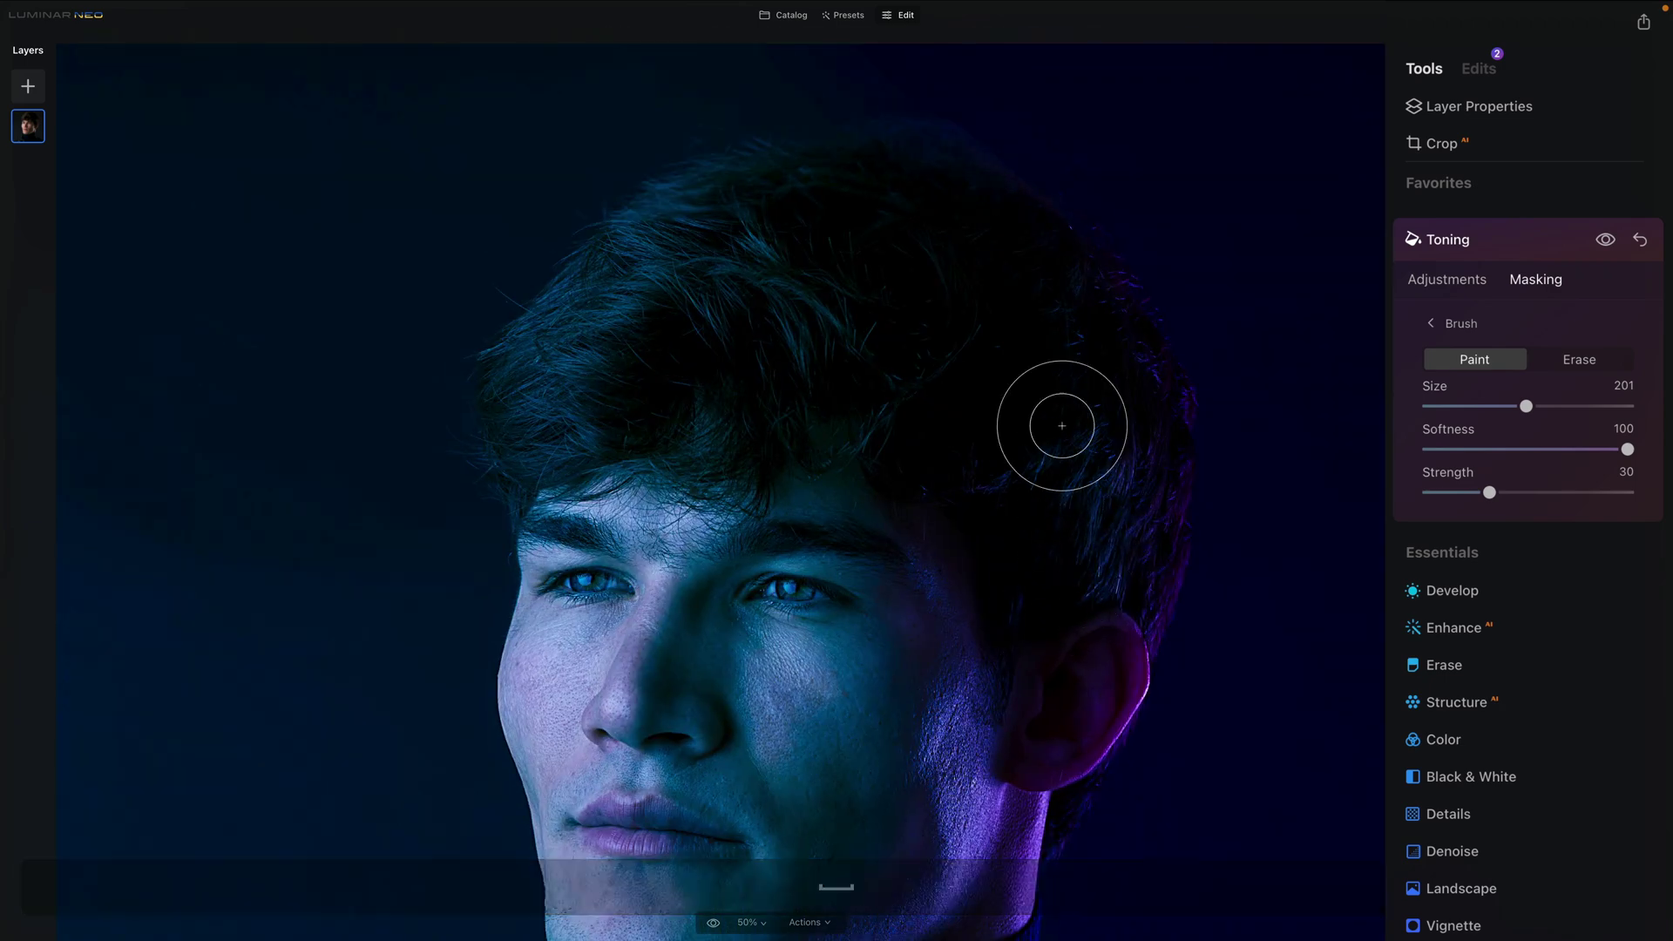
mouse_move(1054, 500)
mouse_down()
mouse_move(1382, 698)
mouse_move(1069, 508)
mouse_up()
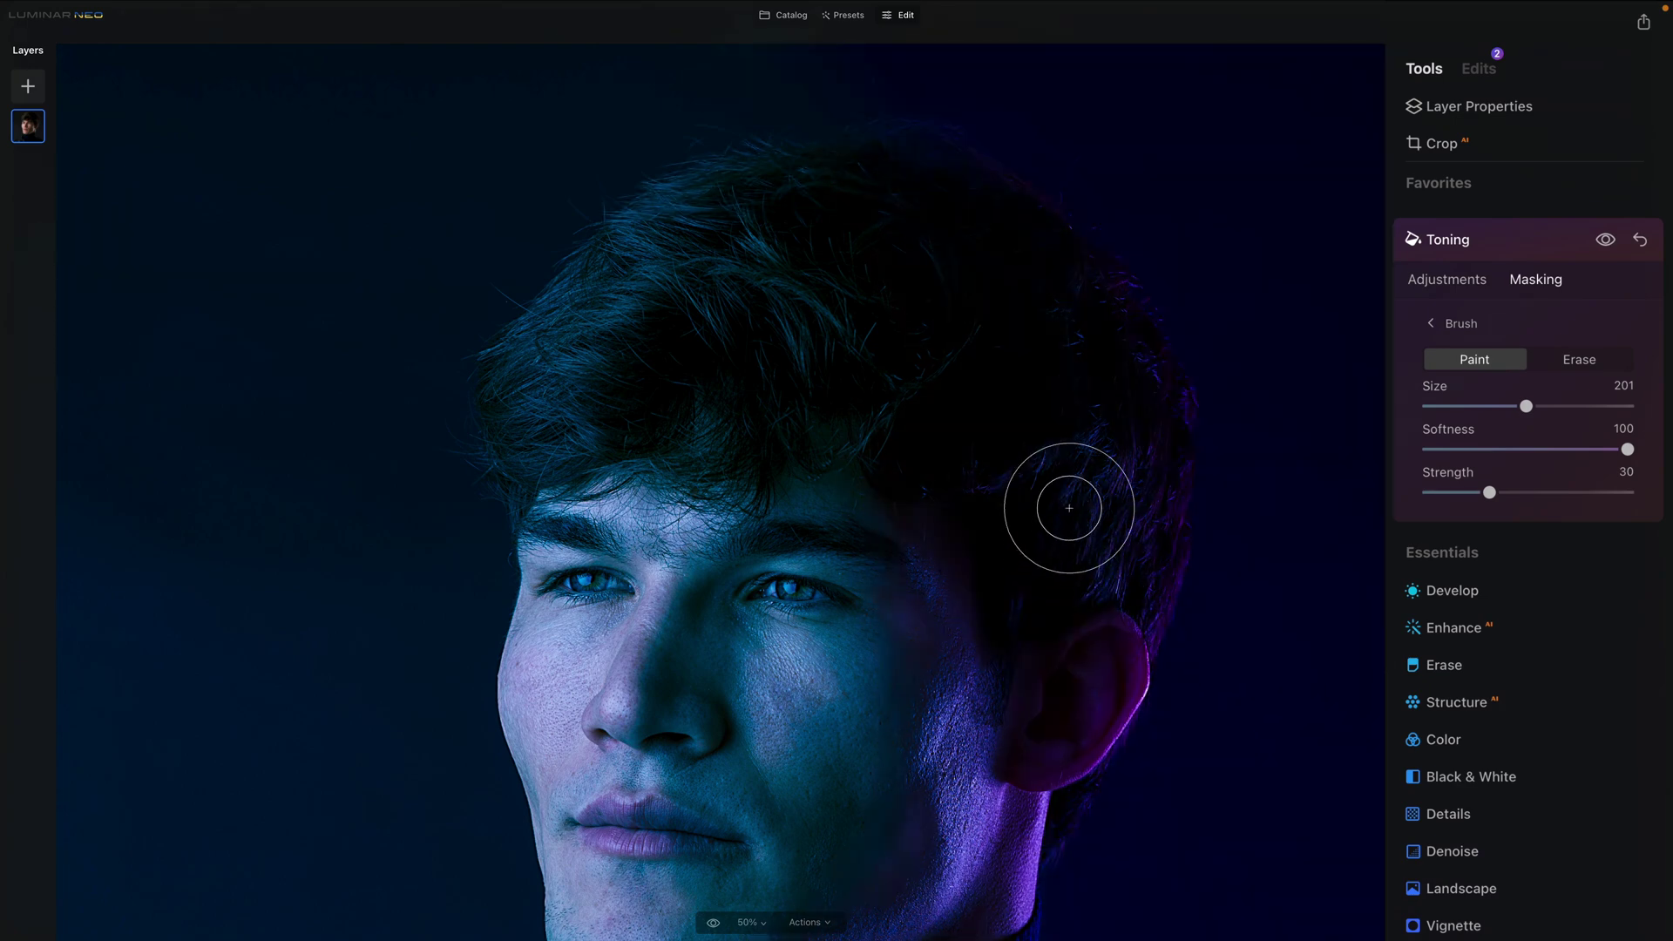
mouse_move(928, 206)
mouse_down()
mouse_move(888, 389)
mouse_move(1438, 785)
mouse_move(1429, 819)
mouse_up()
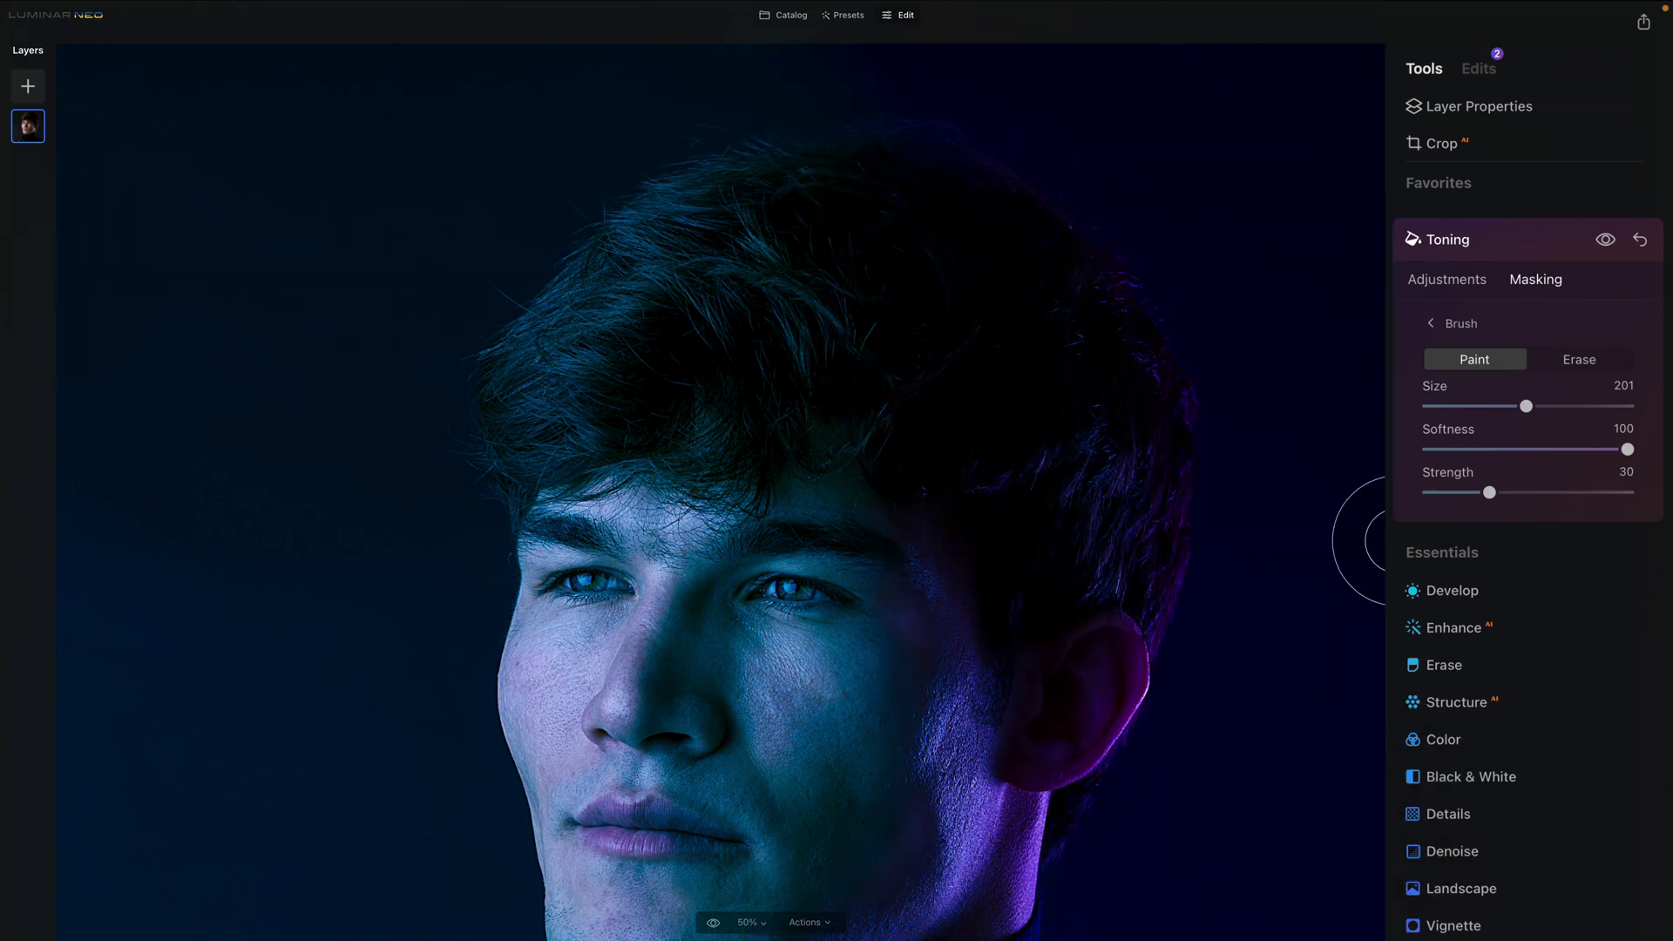
Paint the hair and neck at Strength 60, then the face's right edge at Strength 29
drag(1489, 492, 1549, 494)
mouse_move(1054, 295)
mouse_down()
mouse_move(1099, 570)
mouse_move(1077, 343)
mouse_move(1091, 432)
mouse_move(1026, 321)
mouse_move(1019, 456)
mouse_up()
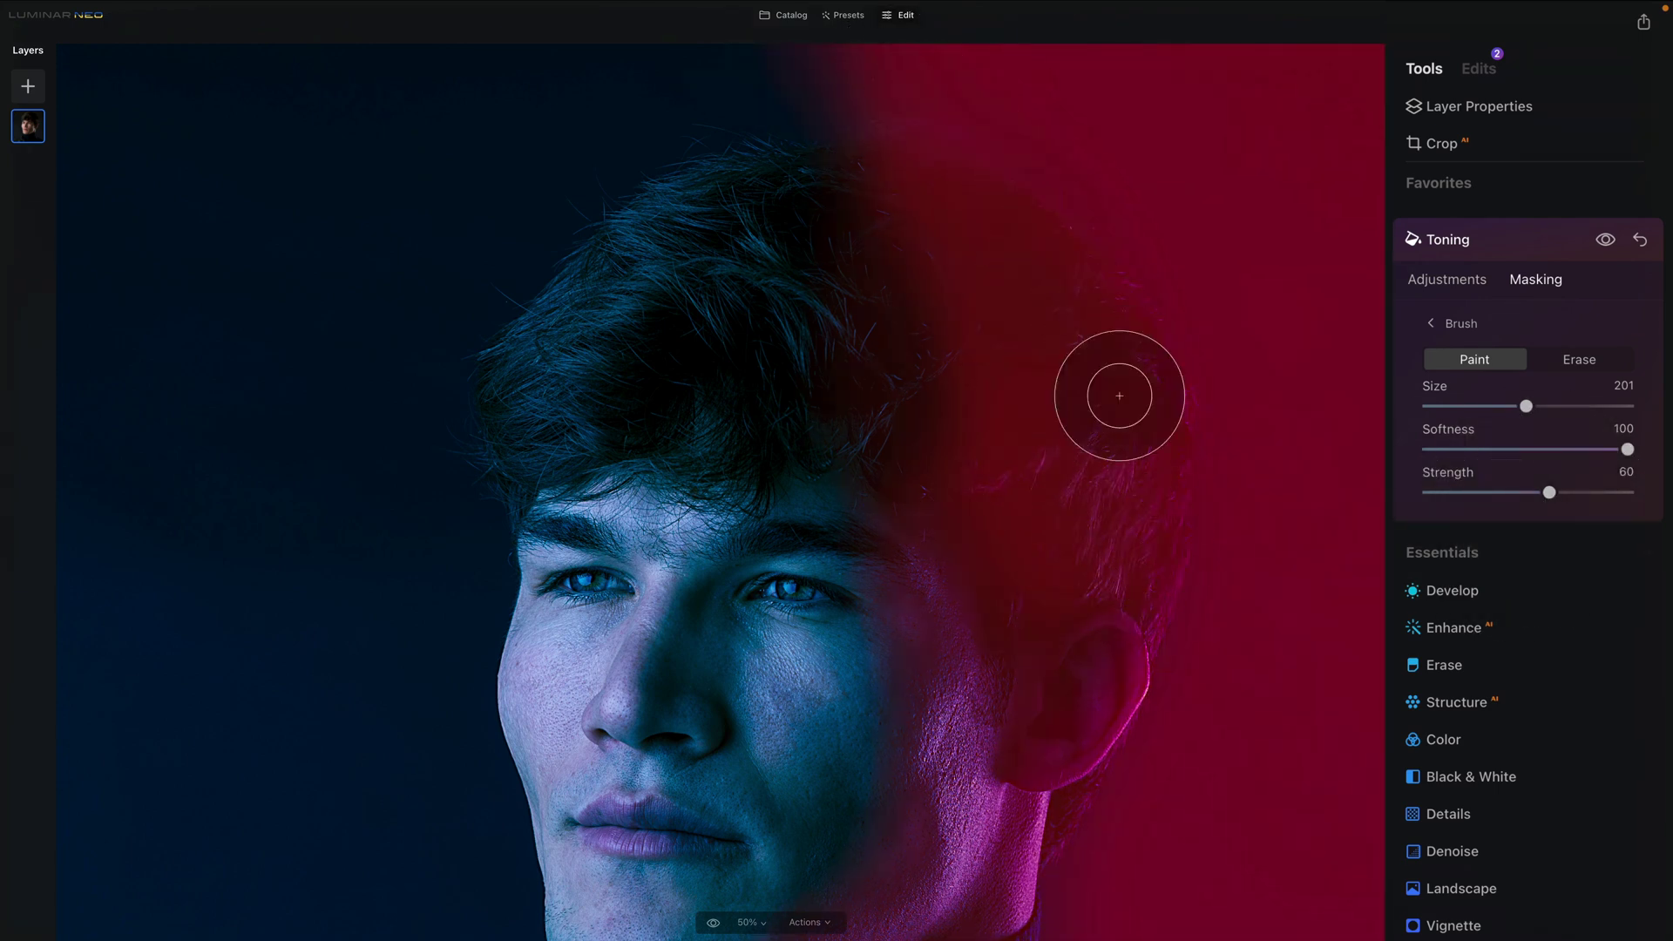
key(space)
drag(1101, 729, 1113, 388)
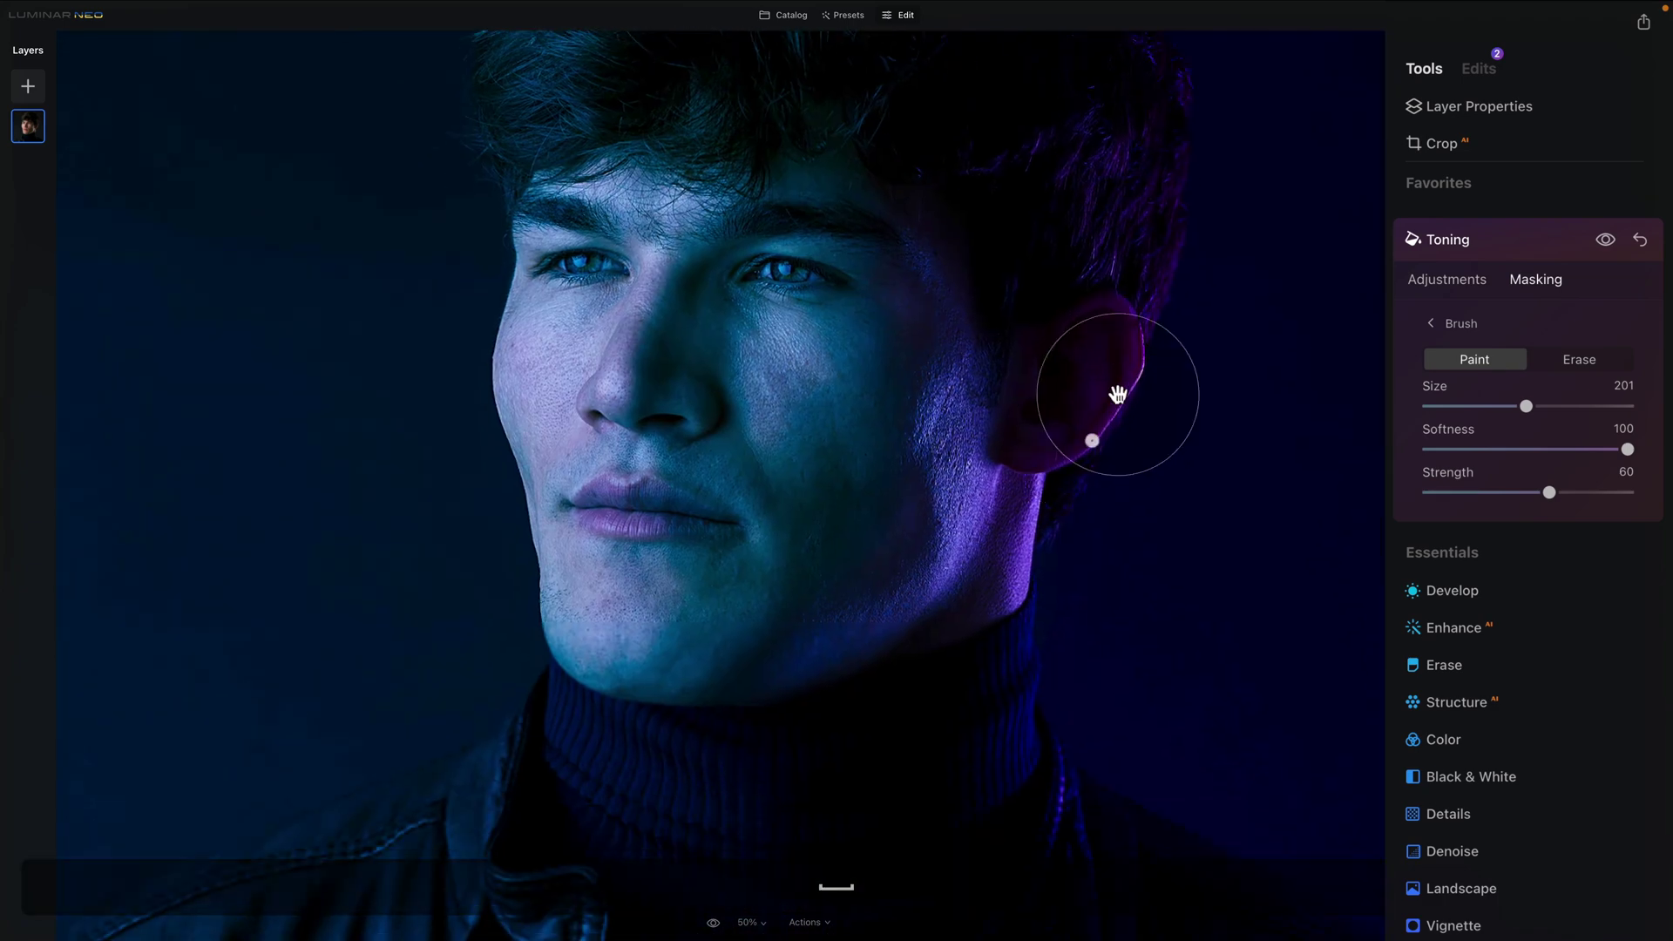
mouse_move(1036, 597)
mouse_down()
mouse_move(1020, 732)
mouse_move(967, 799)
mouse_move(1039, 786)
mouse_move(1115, 592)
mouse_up()
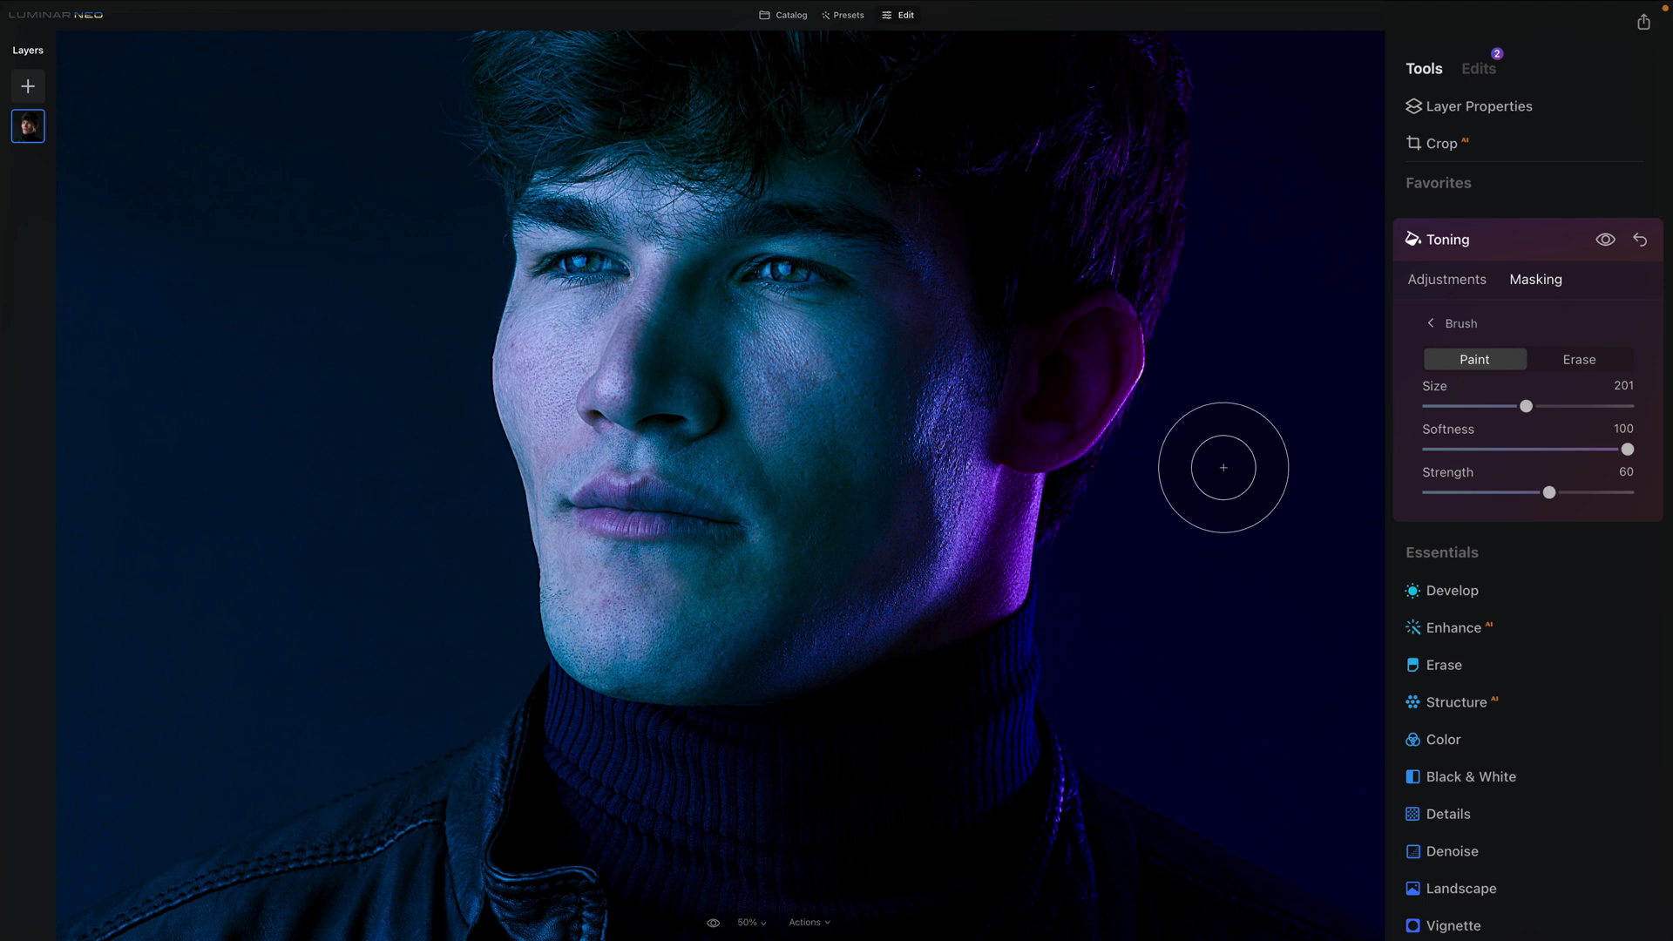
drag(1548, 493, 1487, 494)
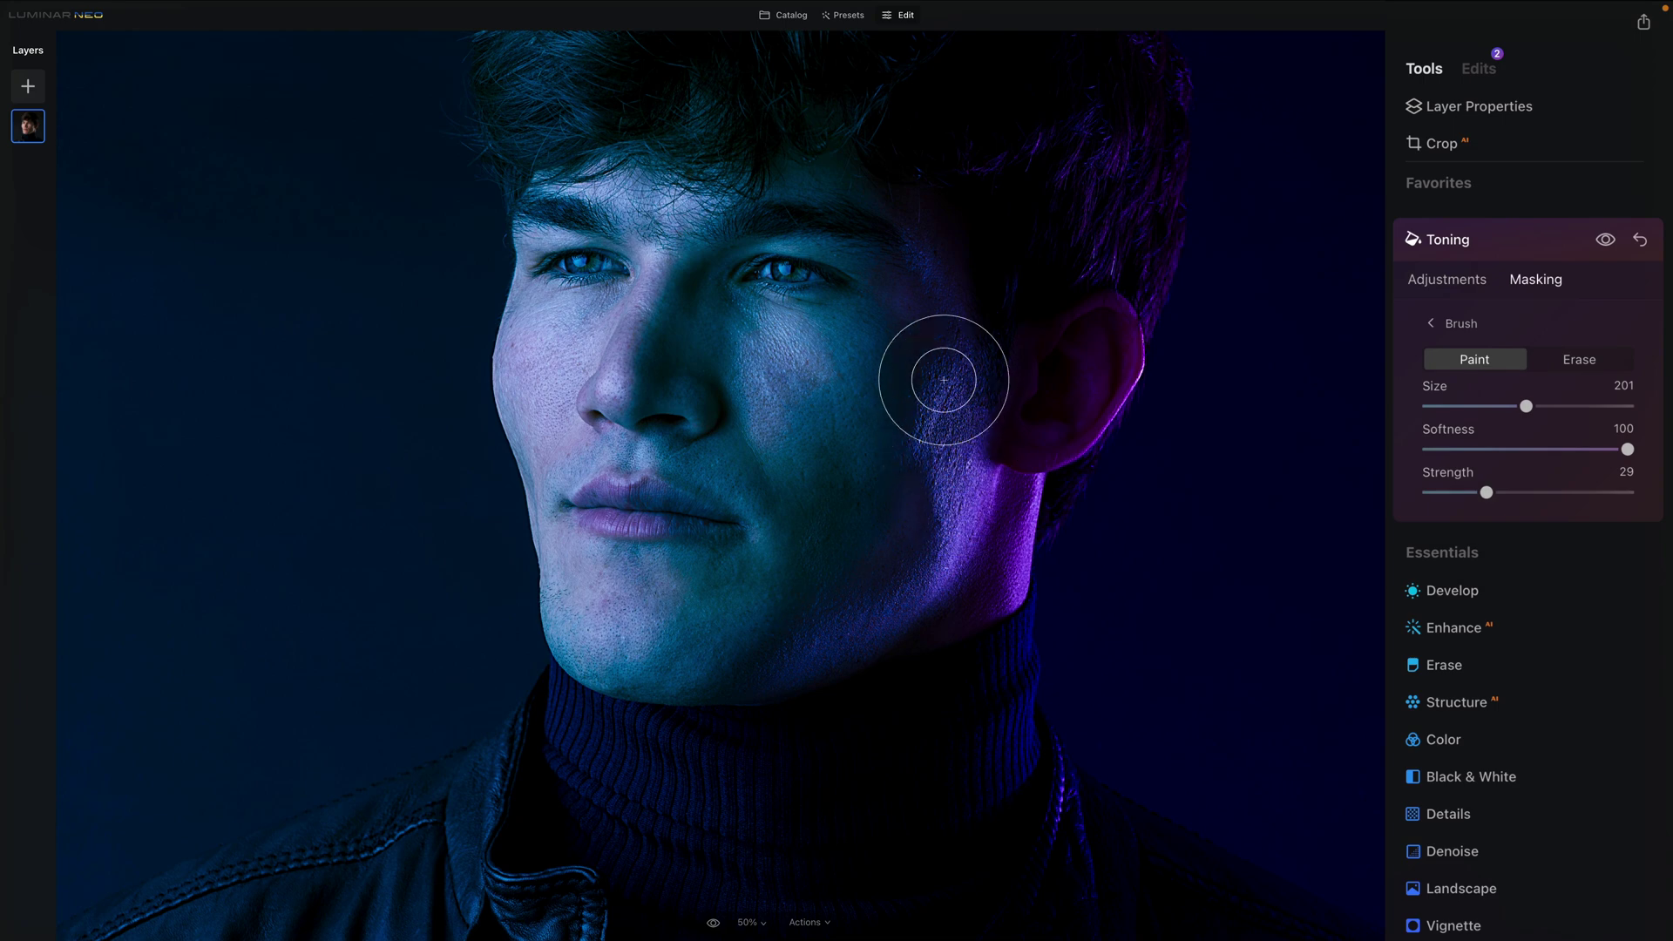
mouse_move(918, 209)
mouse_down()
mouse_move(933, 329)
mouse_move(907, 512)
mouse_move(848, 635)
mouse_move(1015, 809)
mouse_move(1147, 734)
mouse_up()
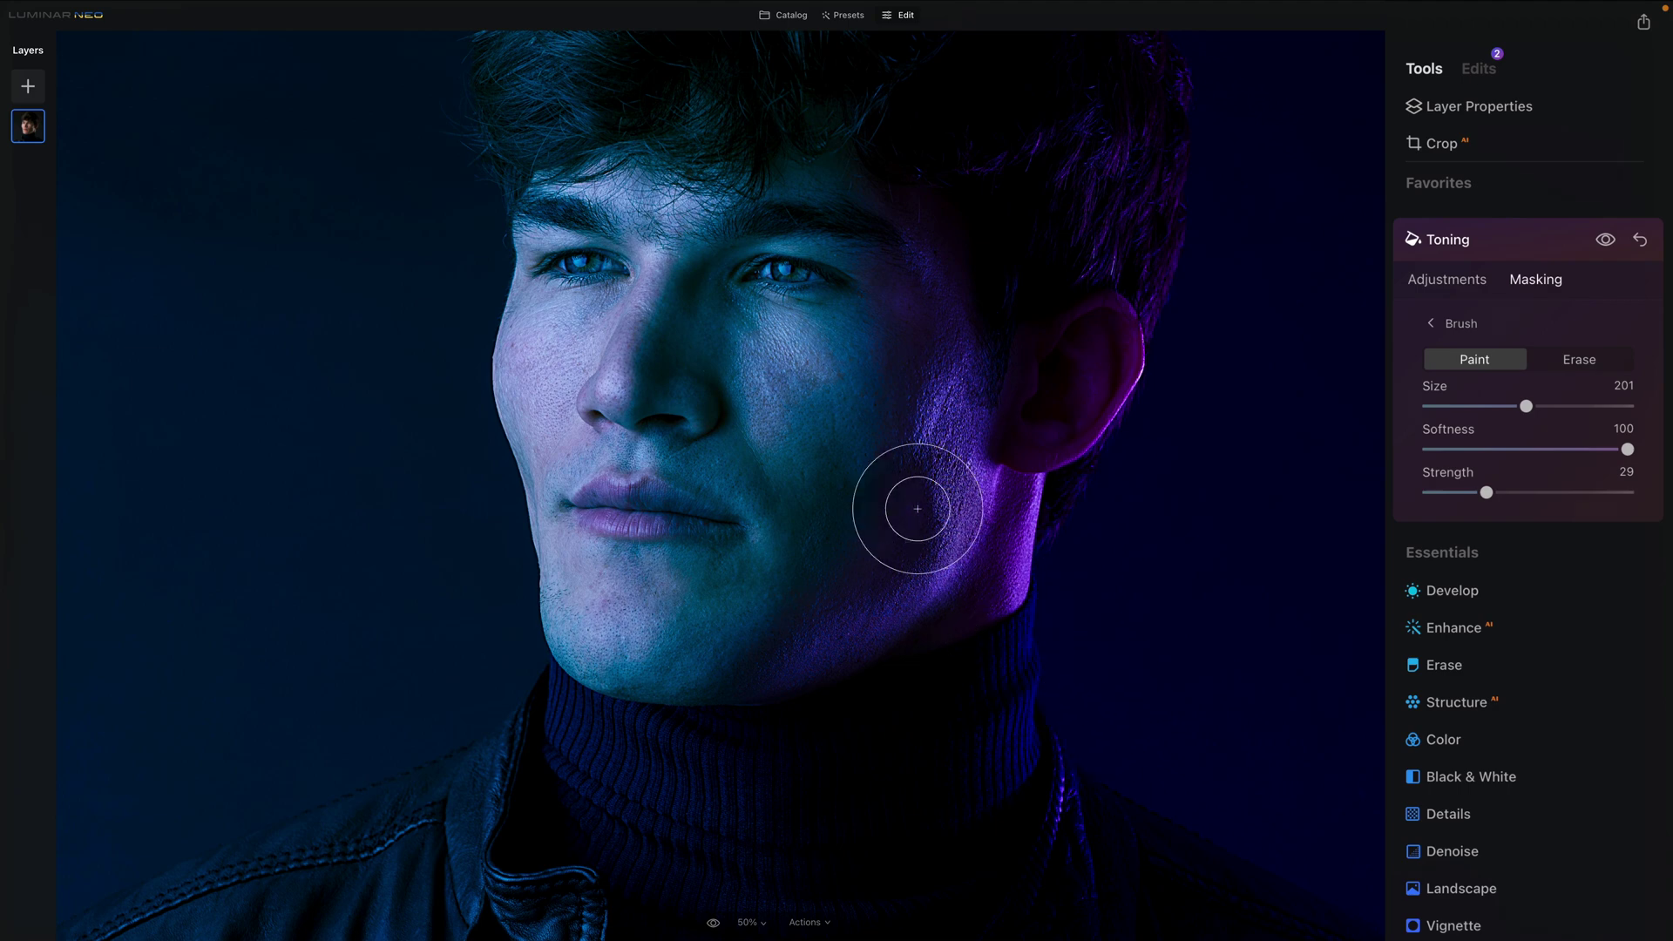
scroll(1008, 709, down, 3)
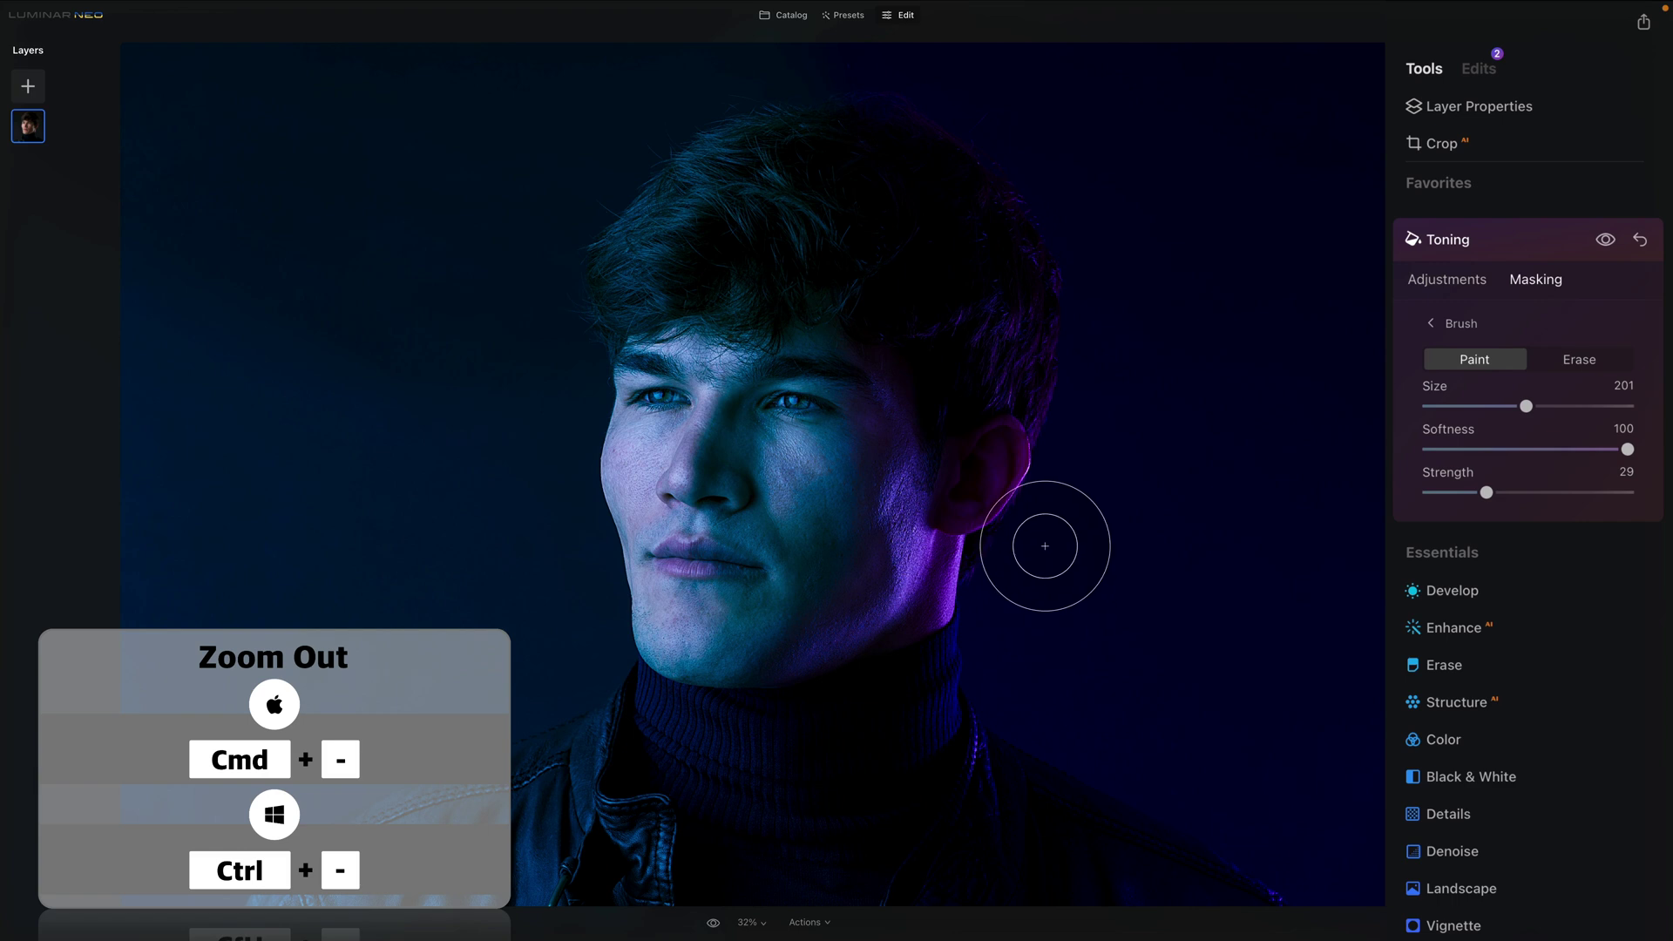
Mask the hair, ear, neck and jaw, then set Amount 93 and Highlights Hue 296
mouse_move(1023, 311)
mouse_down()
mouse_move(1057, 358)
mouse_move(979, 270)
mouse_move(1057, 448)
mouse_move(1094, 797)
mouse_up()
mouse_move(1202, 815)
mouse_down()
mouse_move(971, 828)
mouse_move(934, 411)
mouse_move(949, 452)
mouse_move(846, 663)
mouse_move(1377, 749)
mouse_move(1376, 663)
mouse_up()
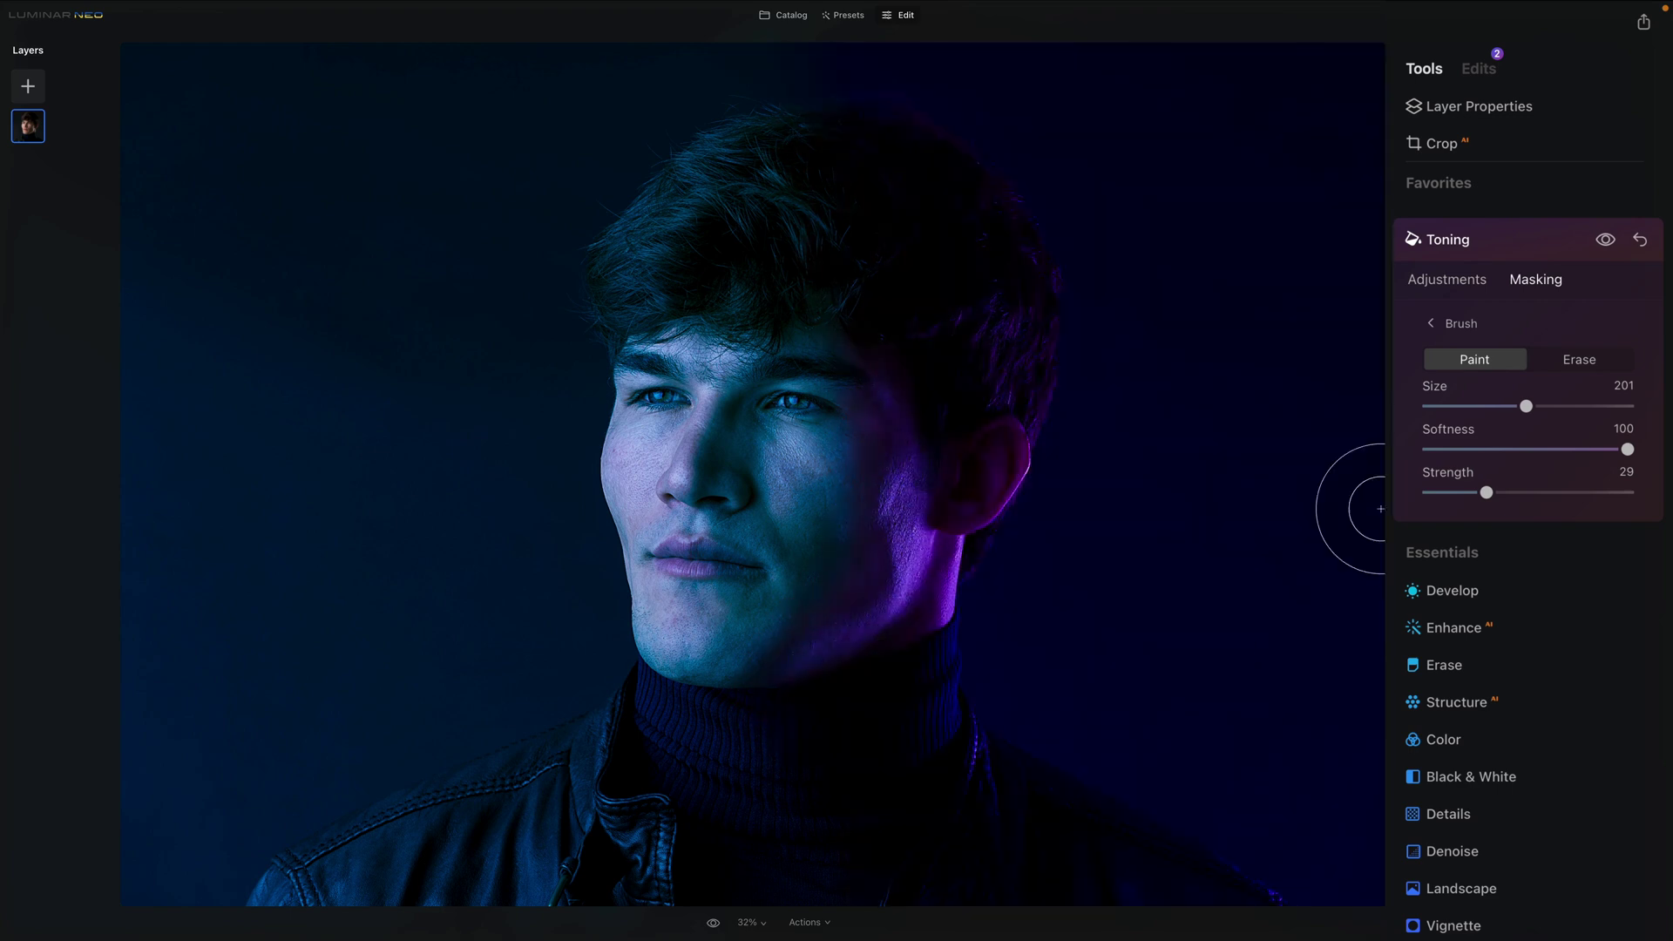
click(1459, 279)
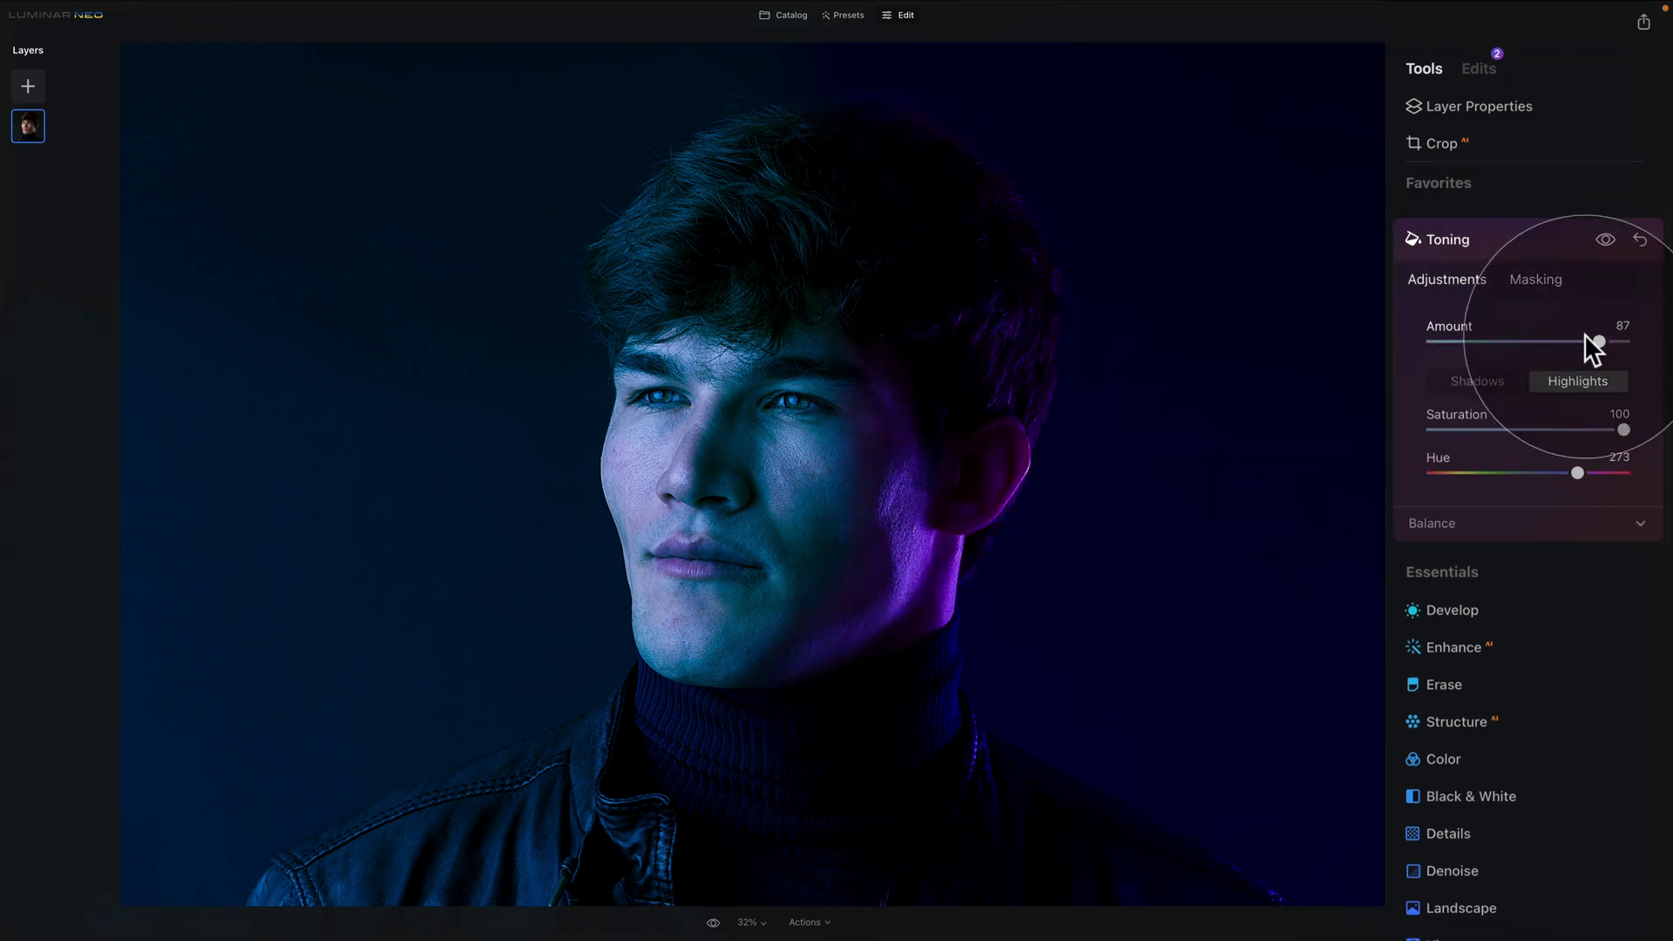
drag(1602, 340, 1614, 342)
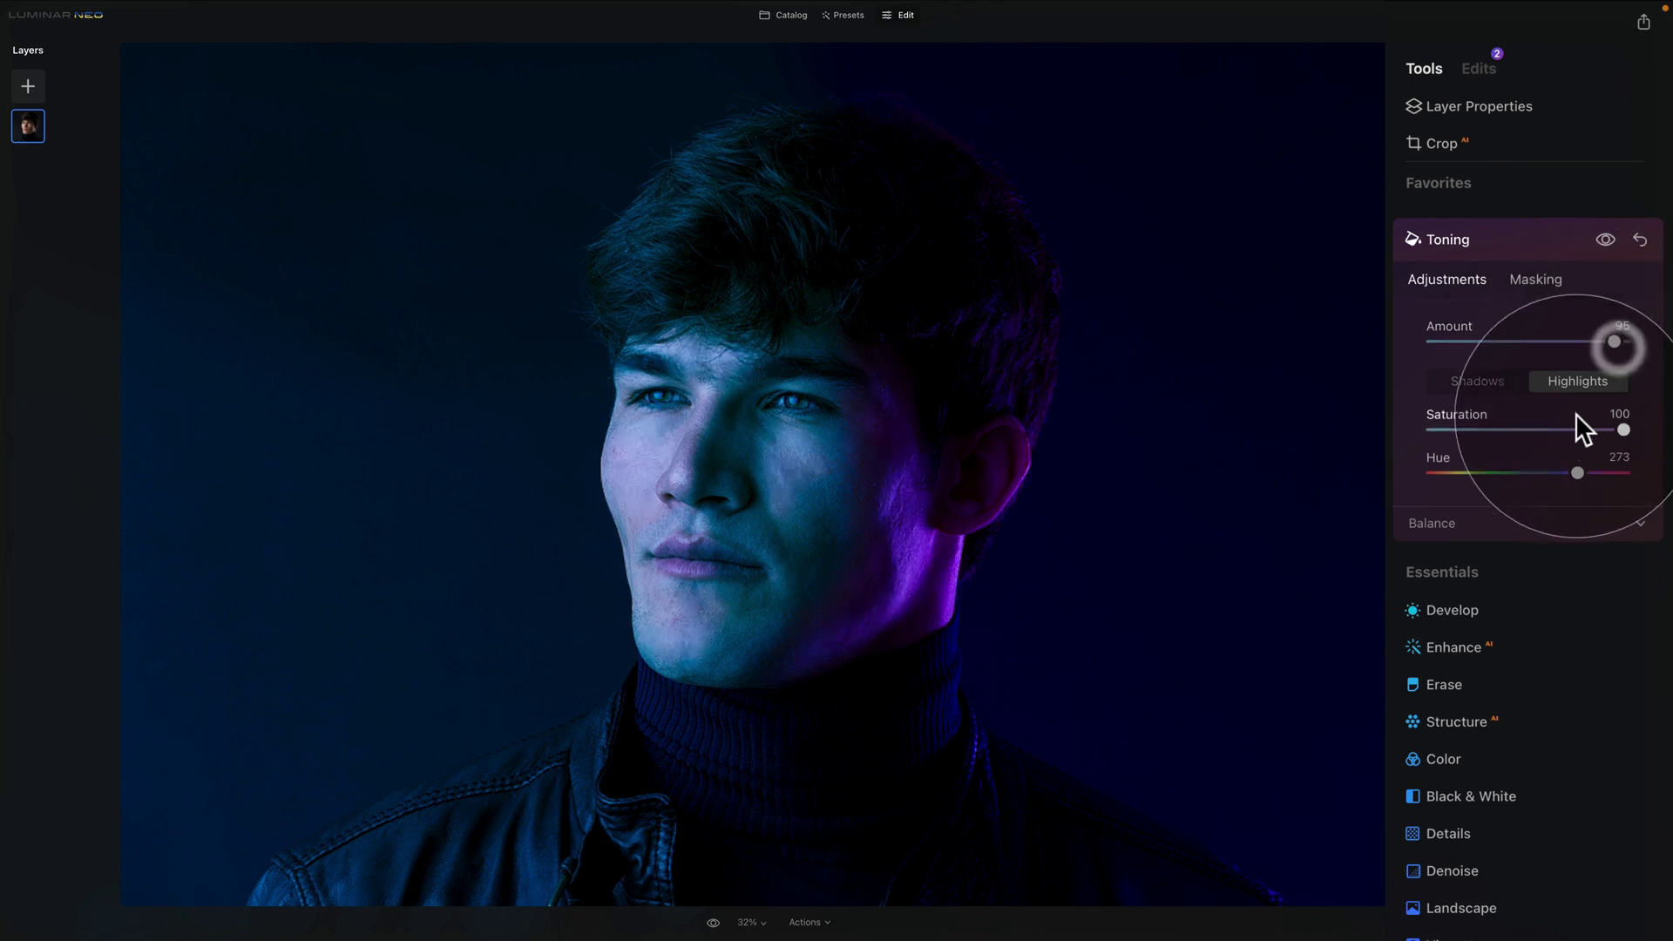
drag(1614, 341, 1610, 341)
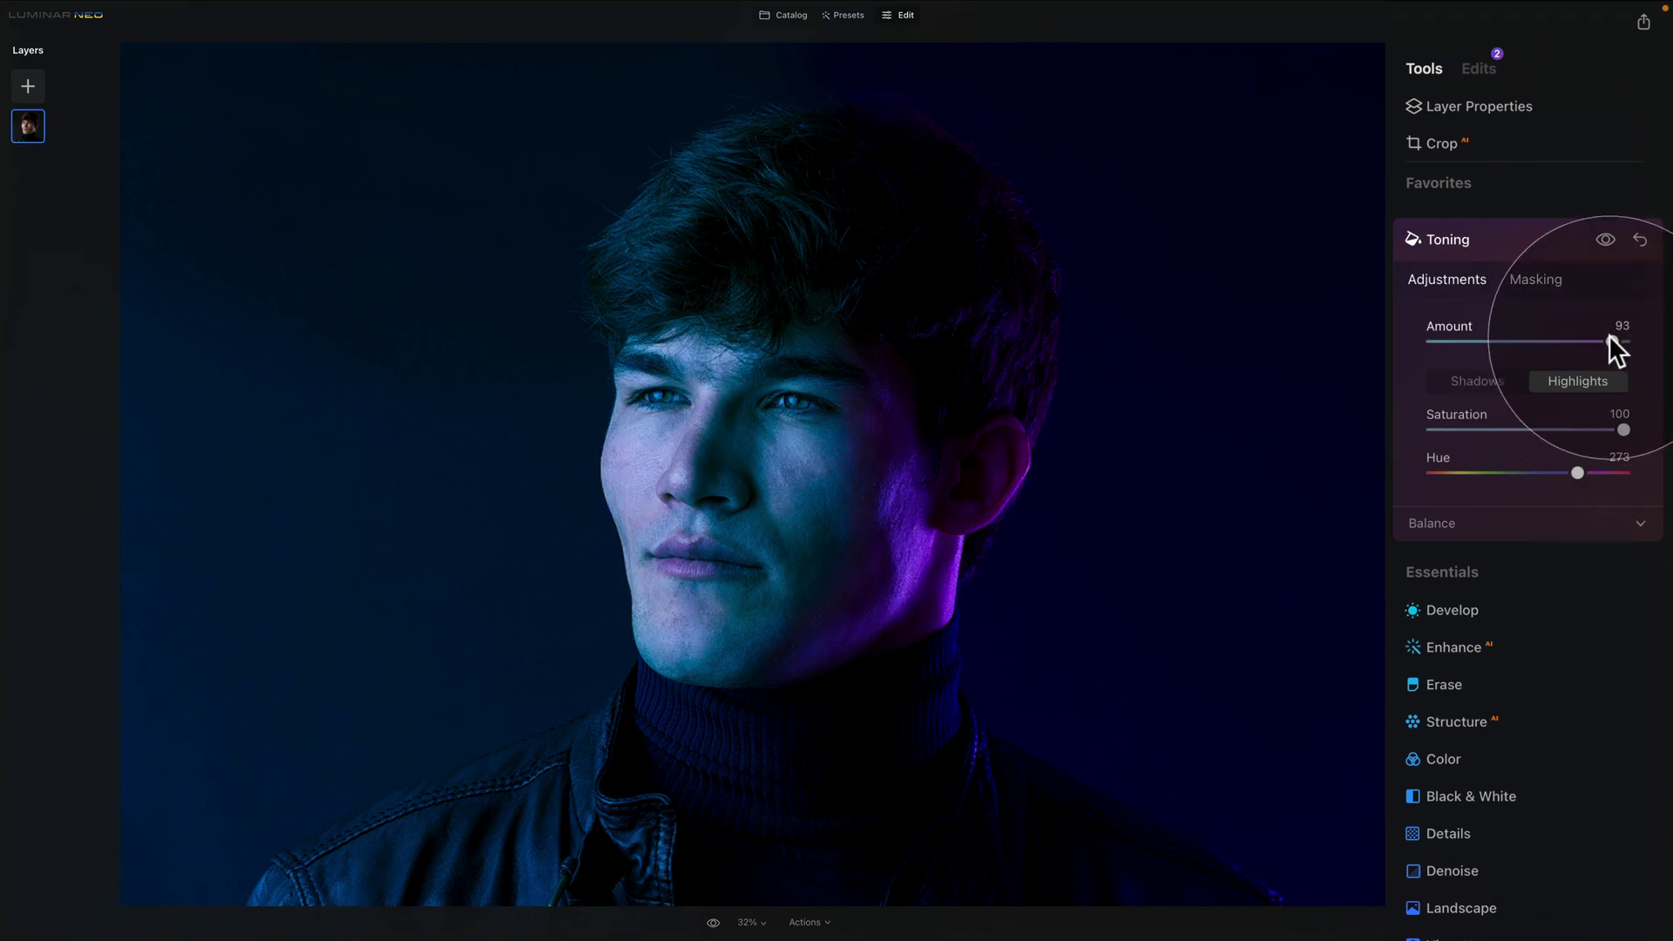
drag(1578, 467, 1603, 469)
click(1469, 381)
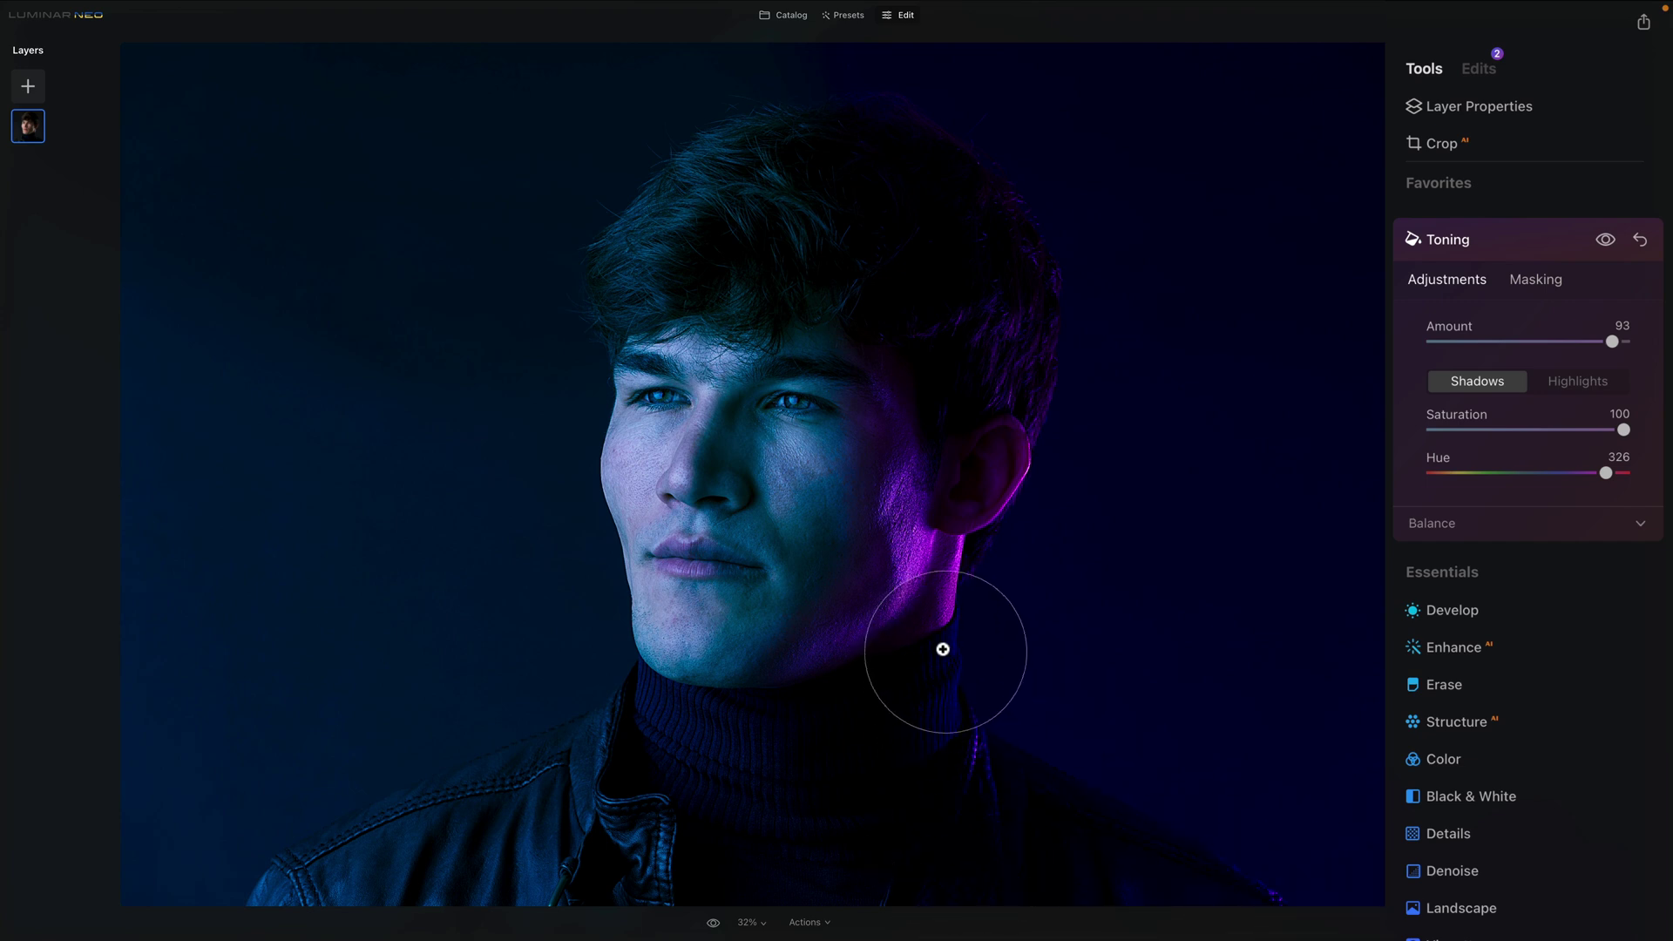
Open the blue Toning edit's brush mask from the Edits list and switch the brush to Erase
scroll(941, 679, up, 5)
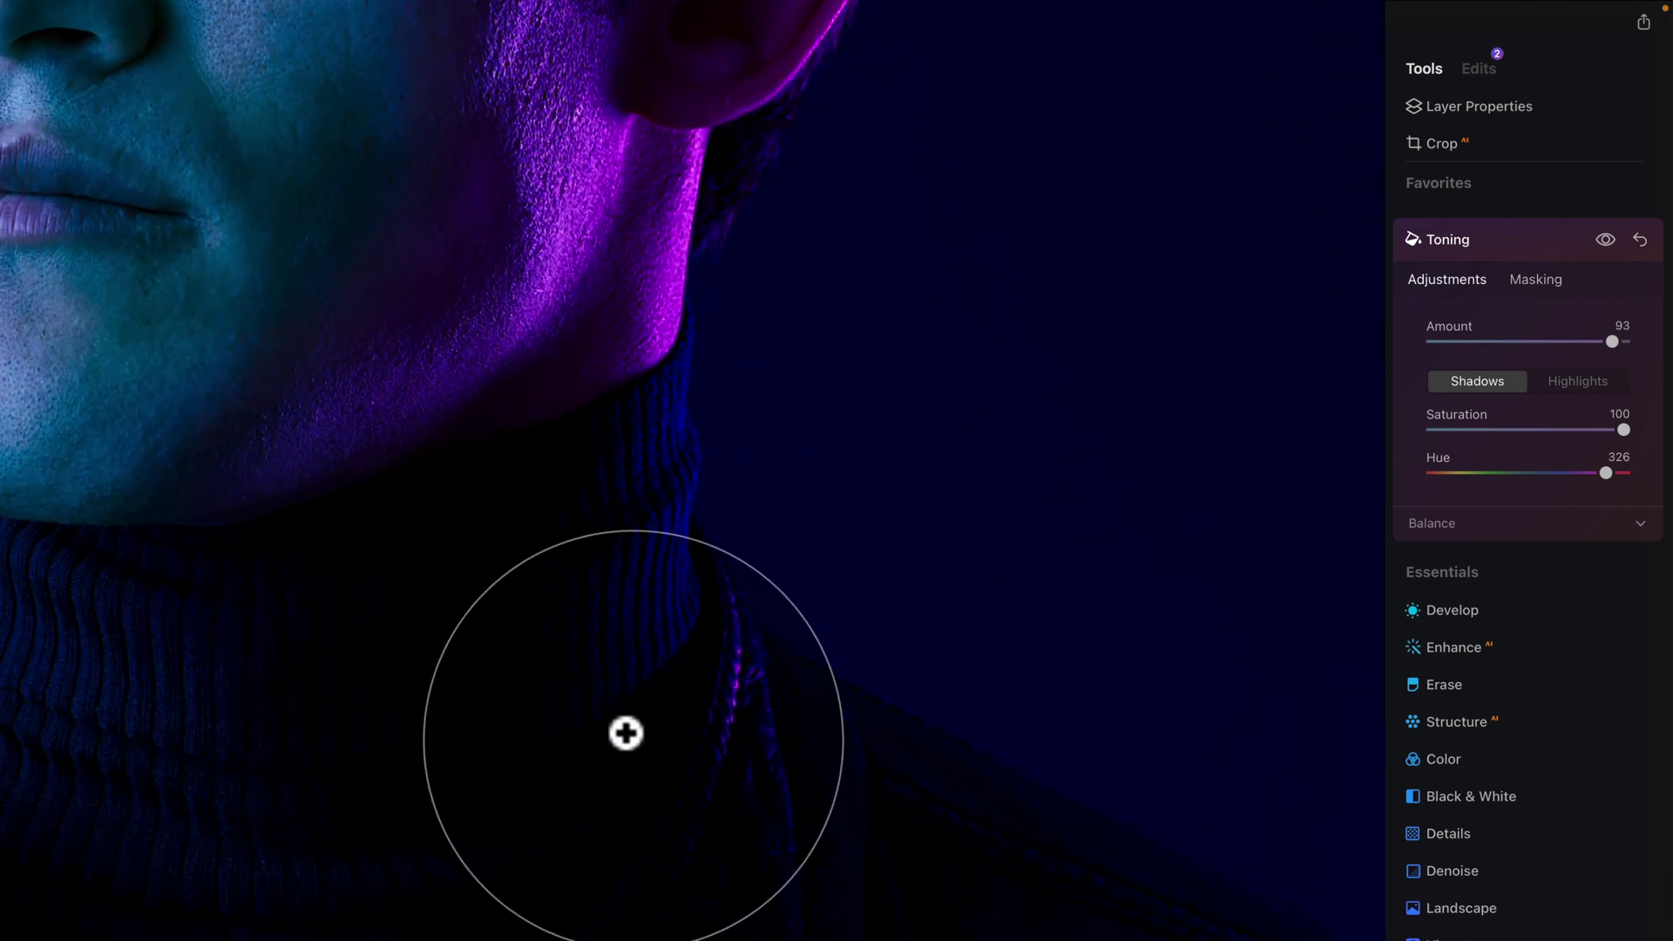
scroll(810, 802, down, 5)
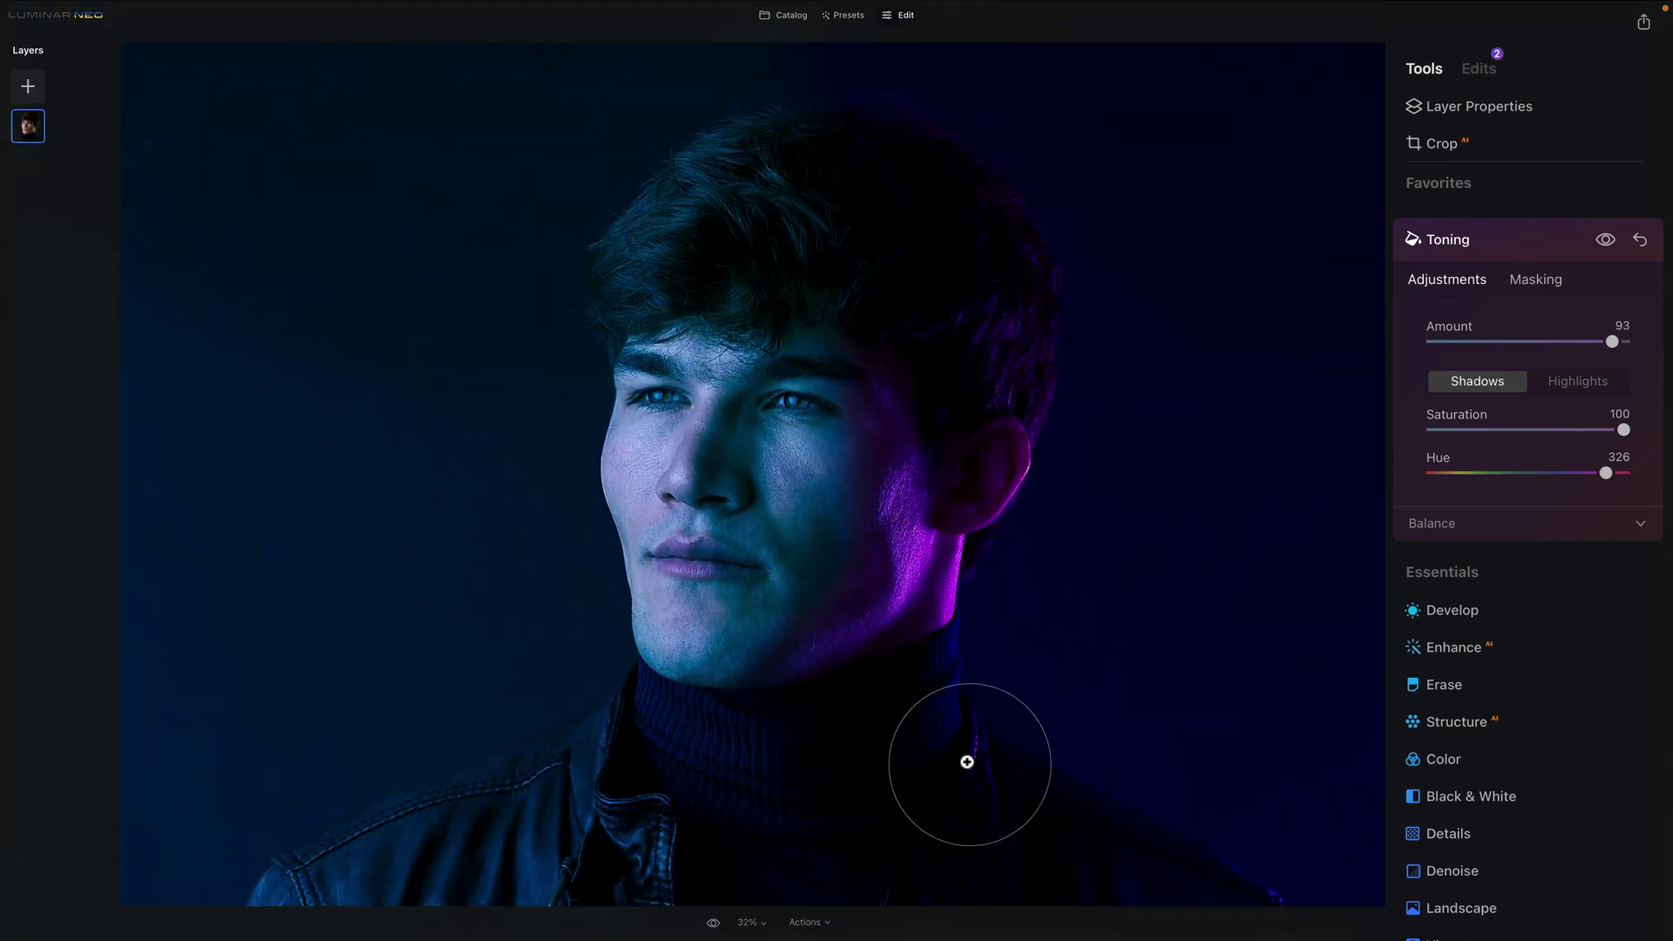
scroll(967, 761, up, 5)
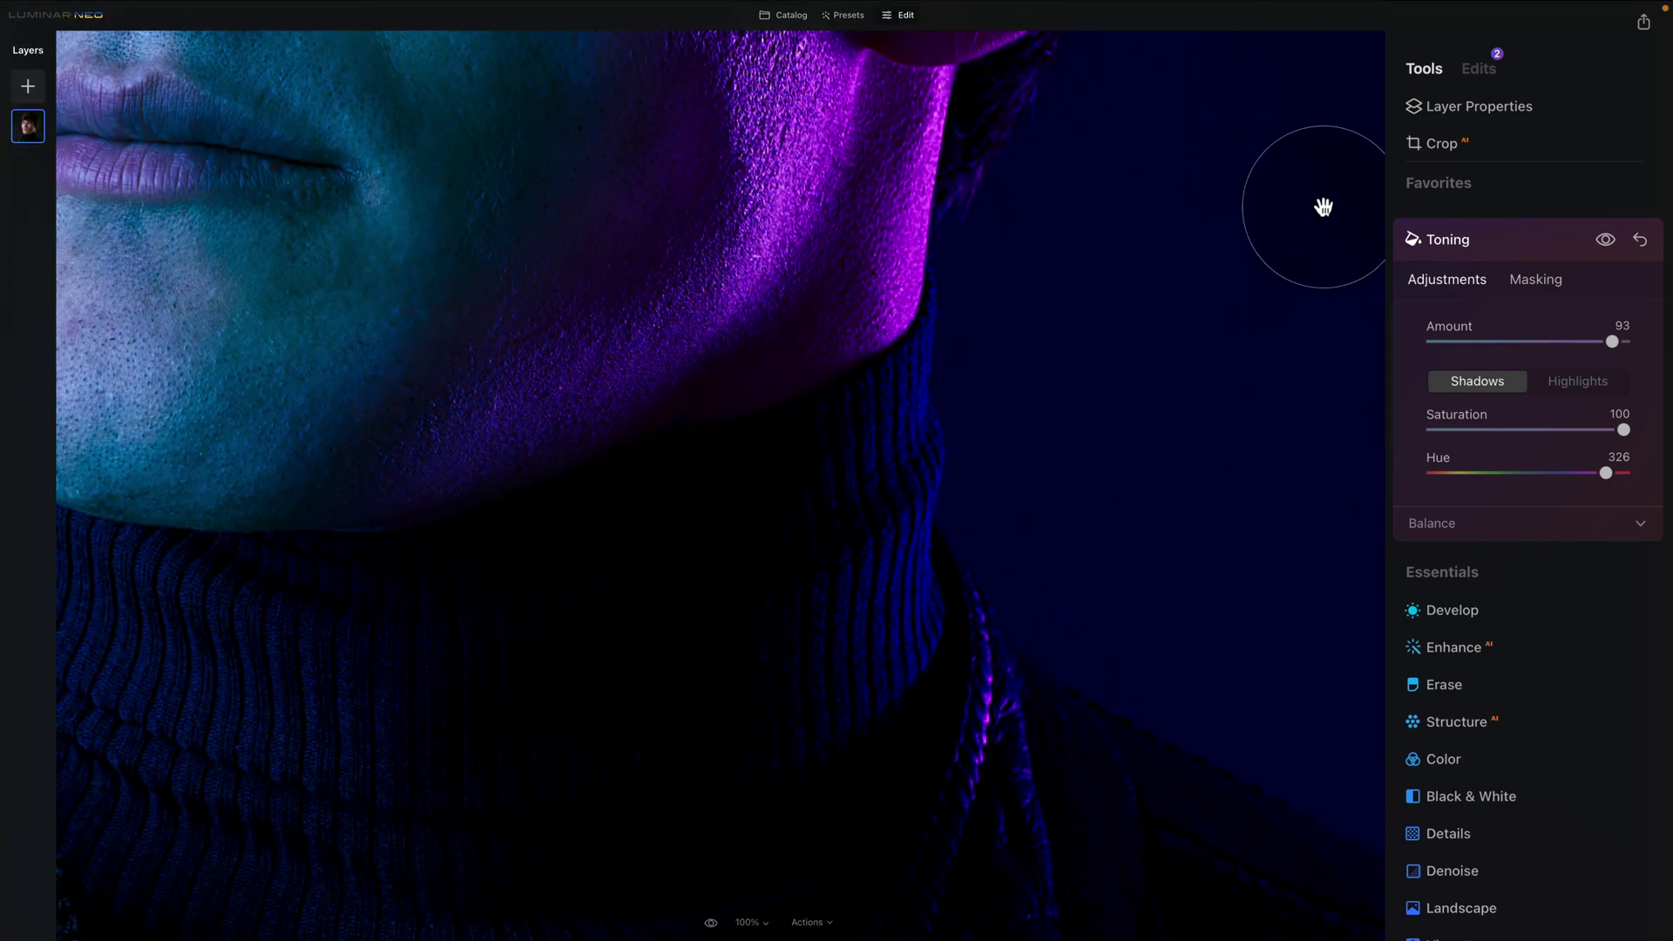
click(1491, 234)
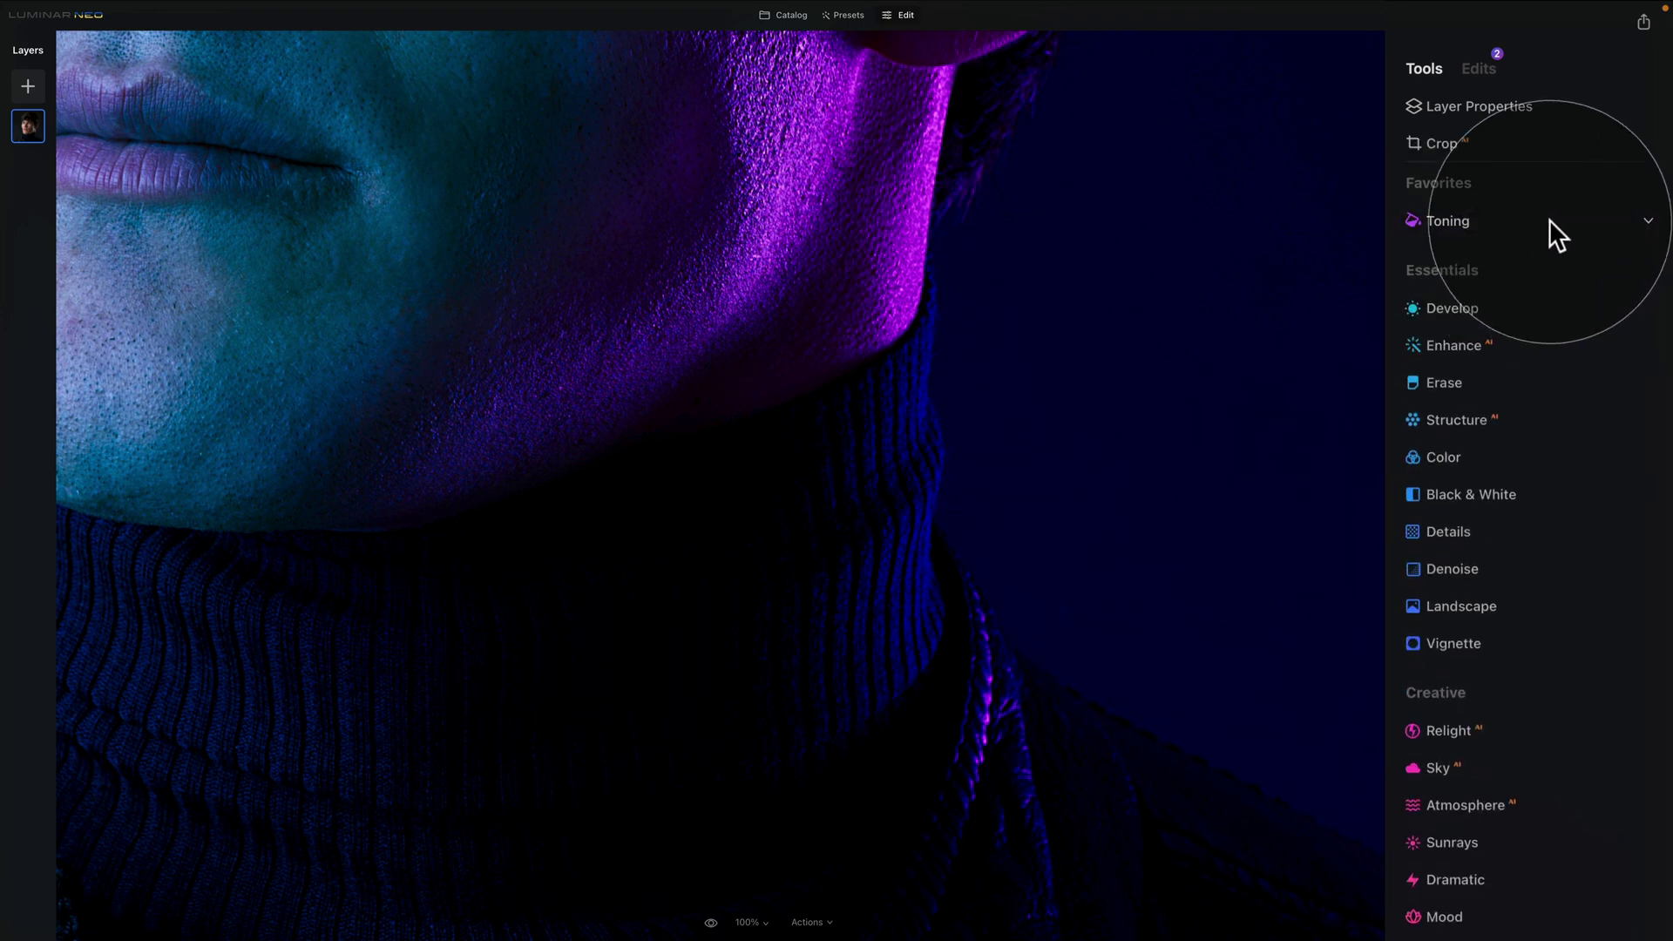
click(1481, 68)
click(1488, 103)
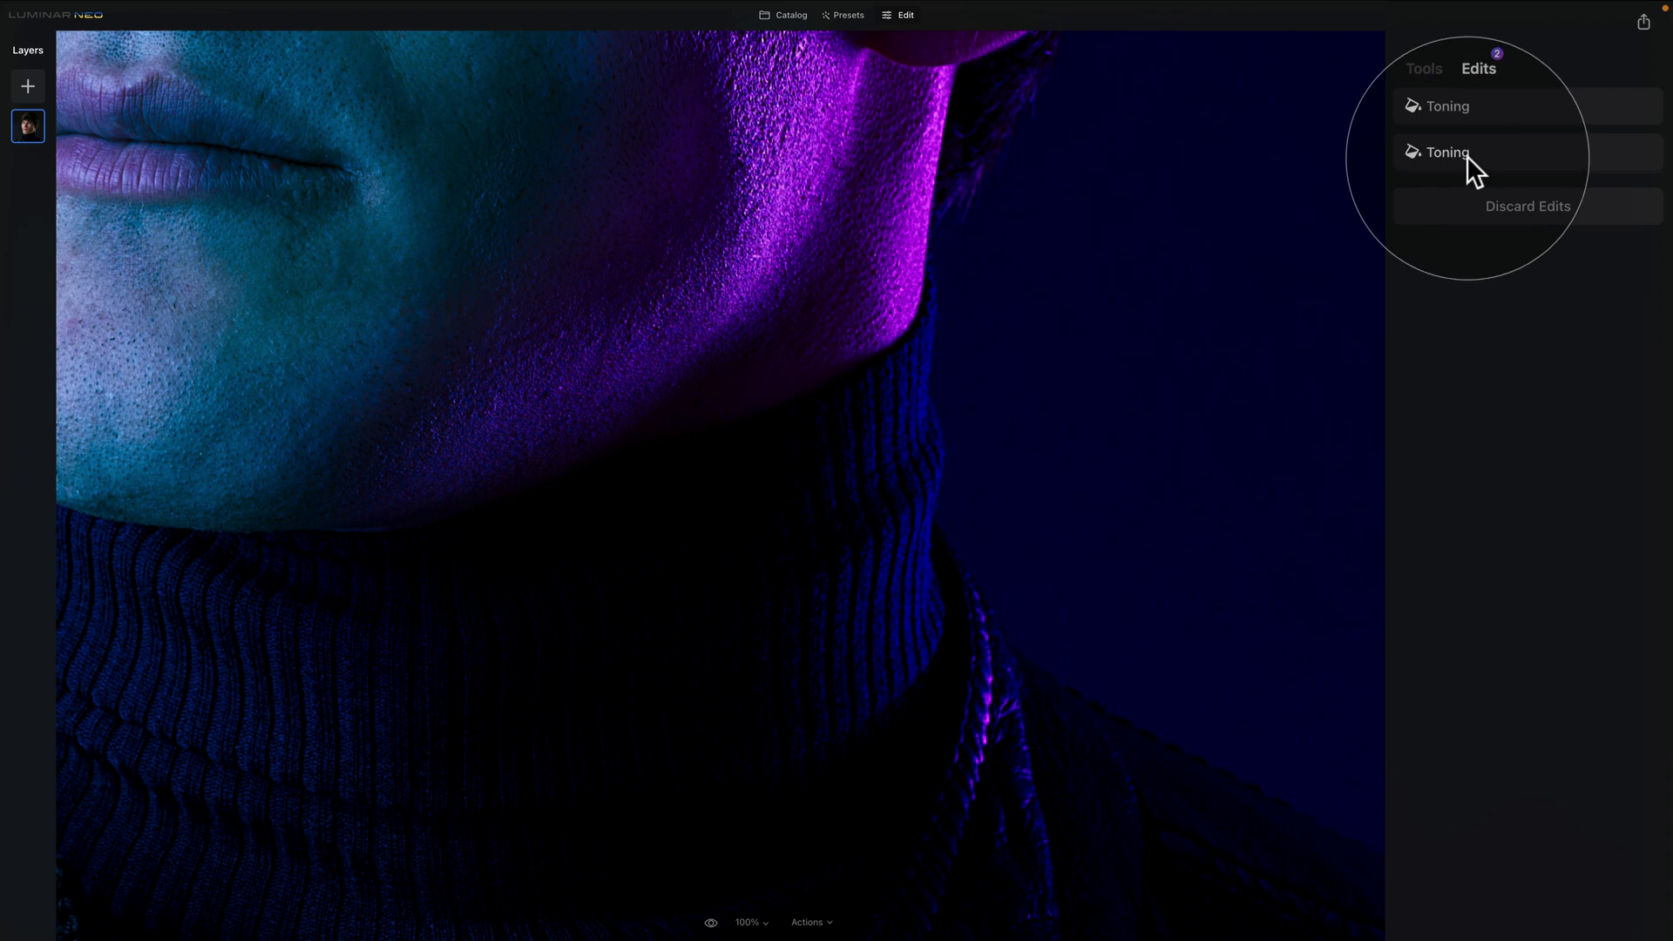
click(1466, 153)
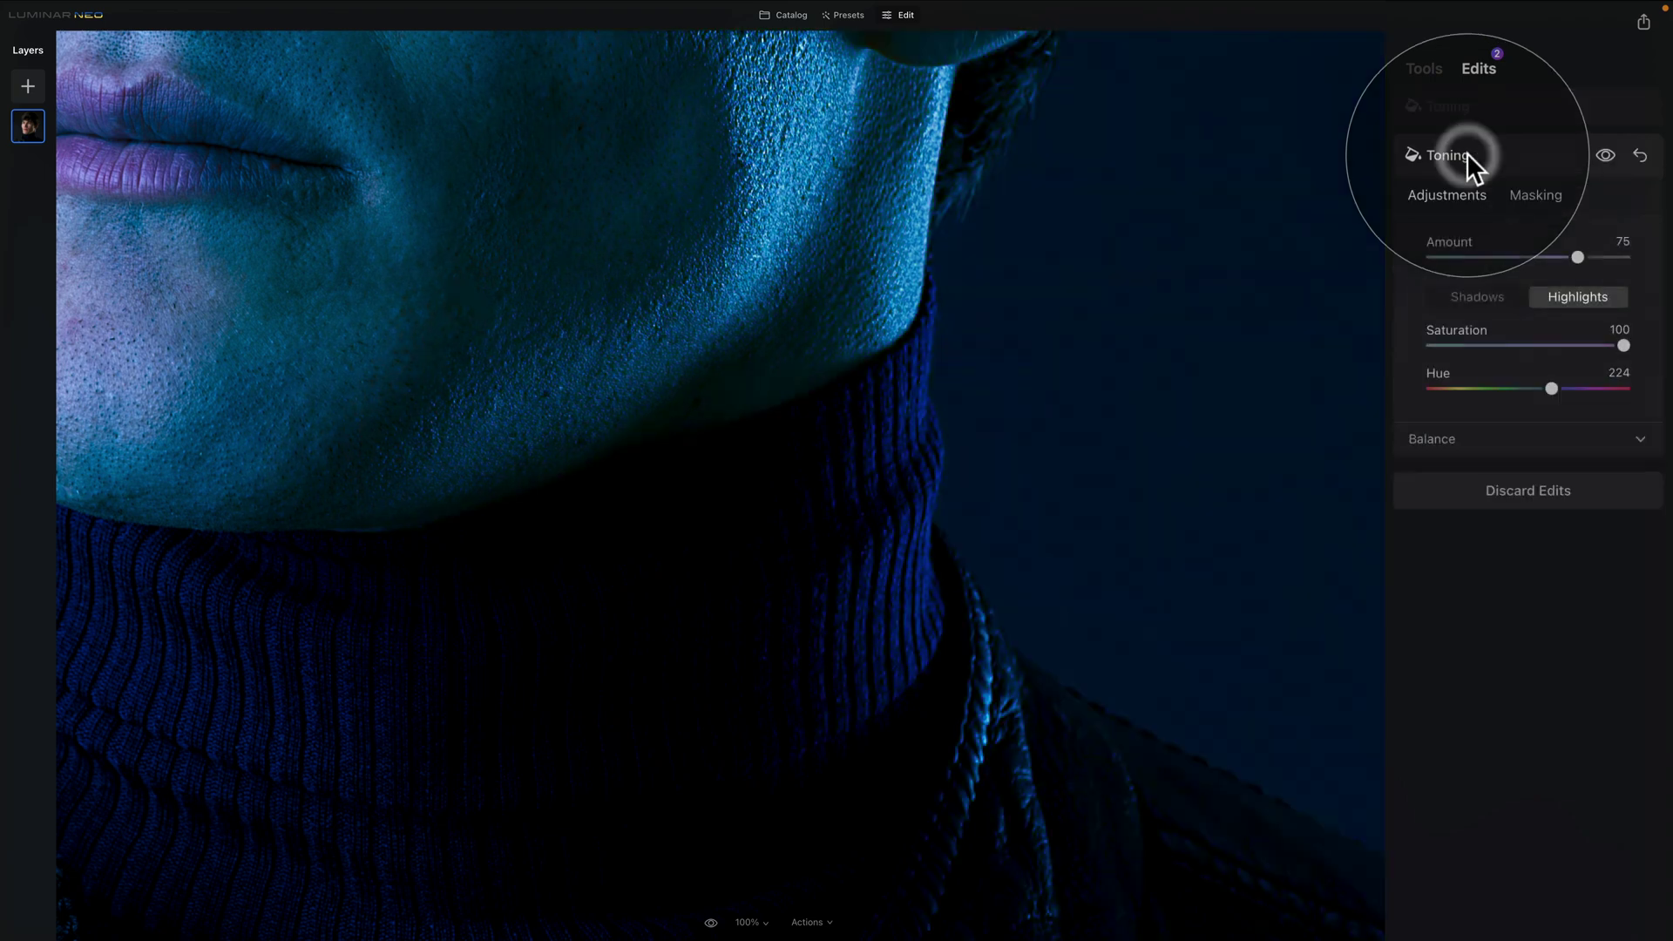
click(1556, 195)
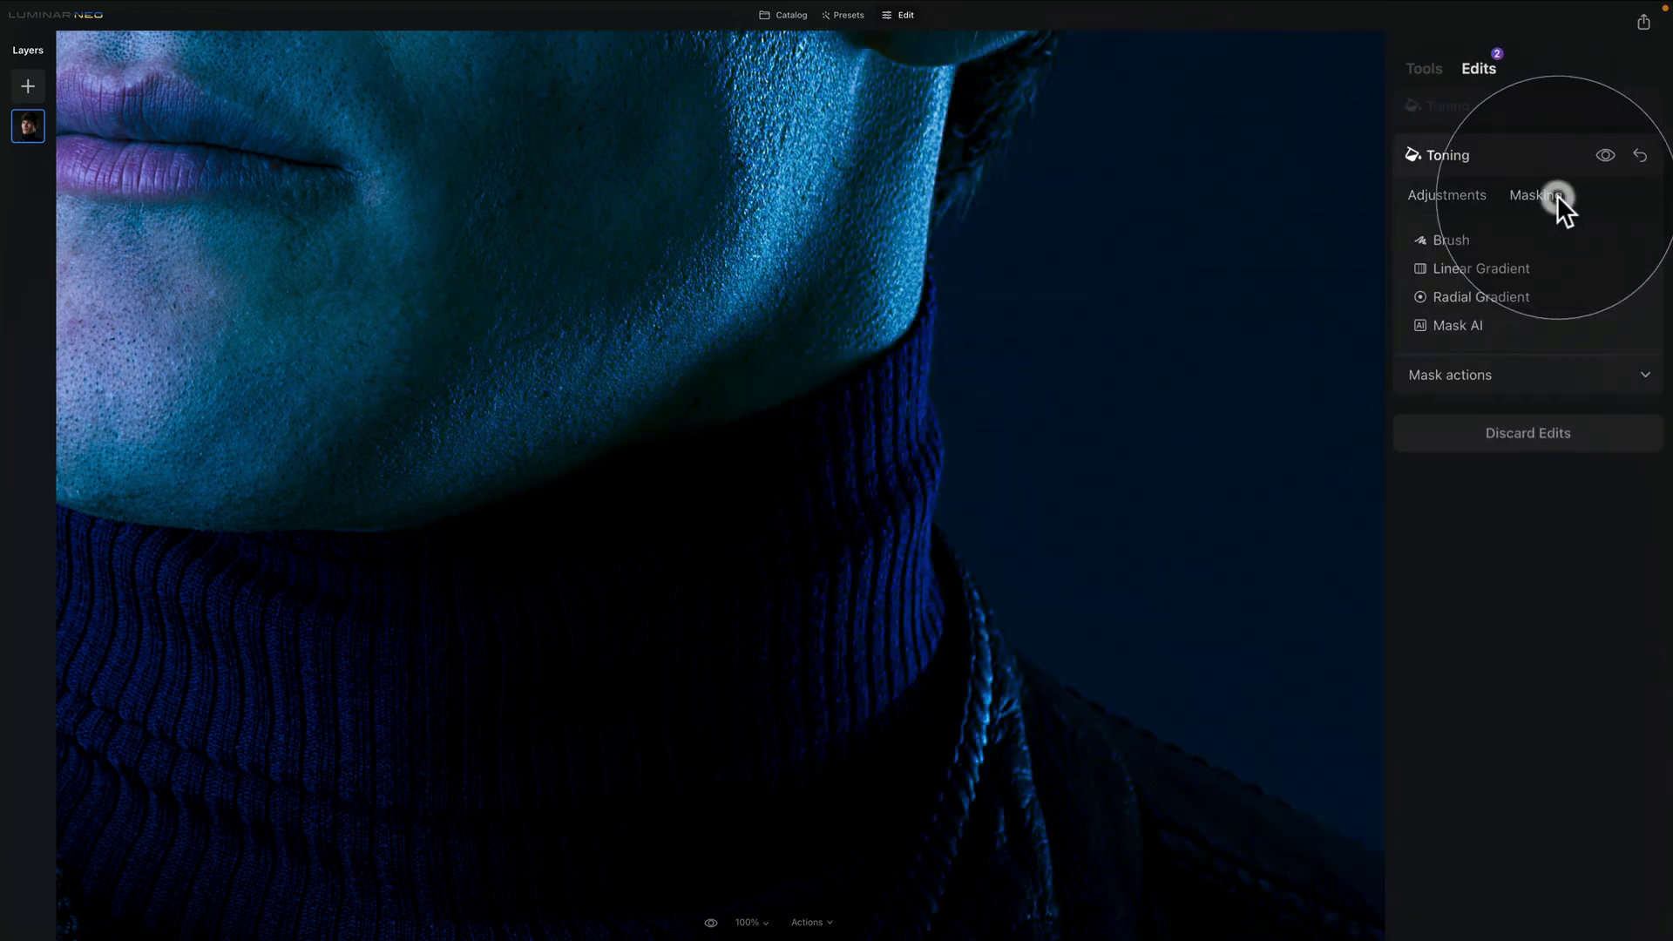
click(1462, 239)
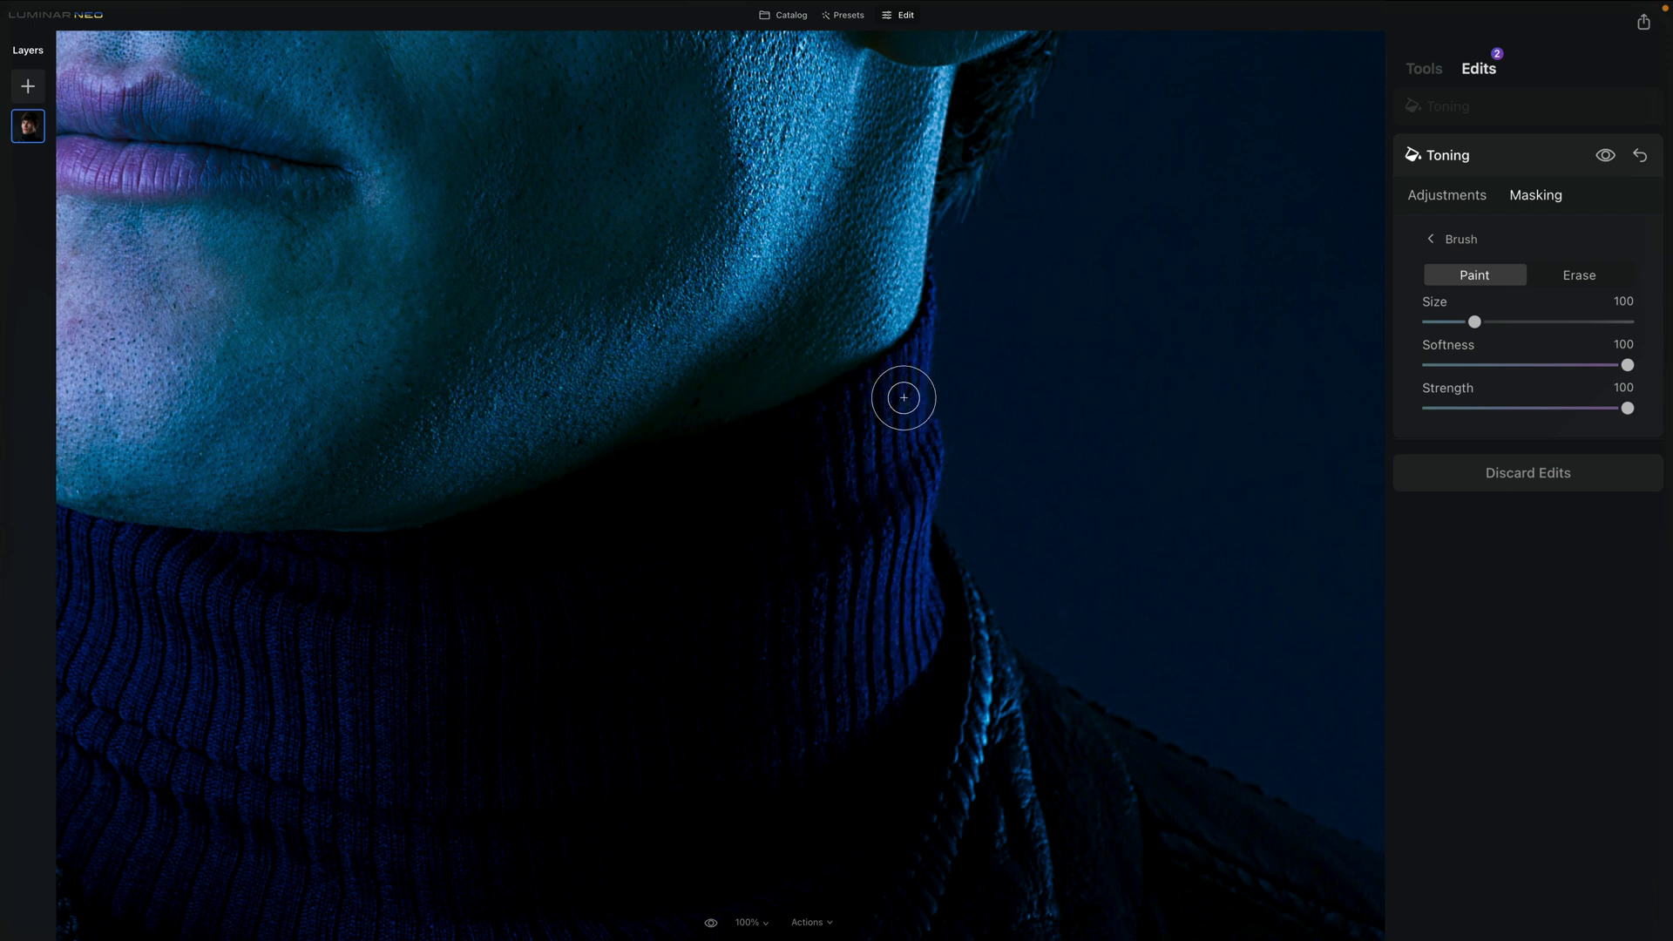
click(1556, 275)
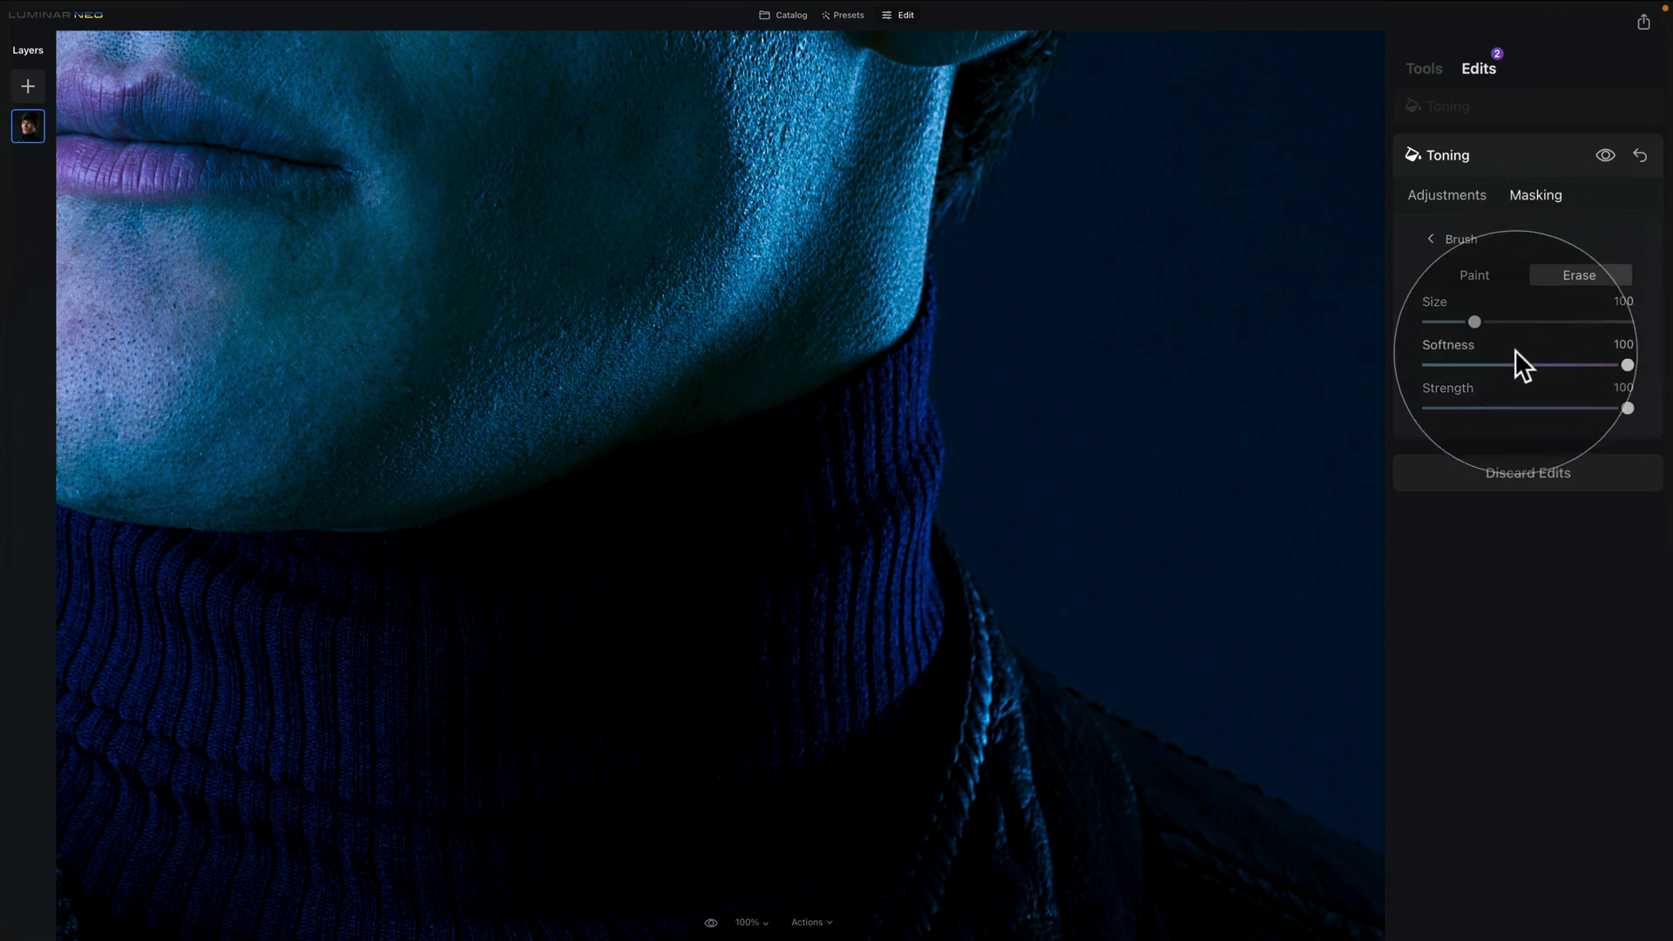
Lower brush Softness to 15 and erase the mask along the sweater edge and collar
drag(1513, 365, 1453, 369)
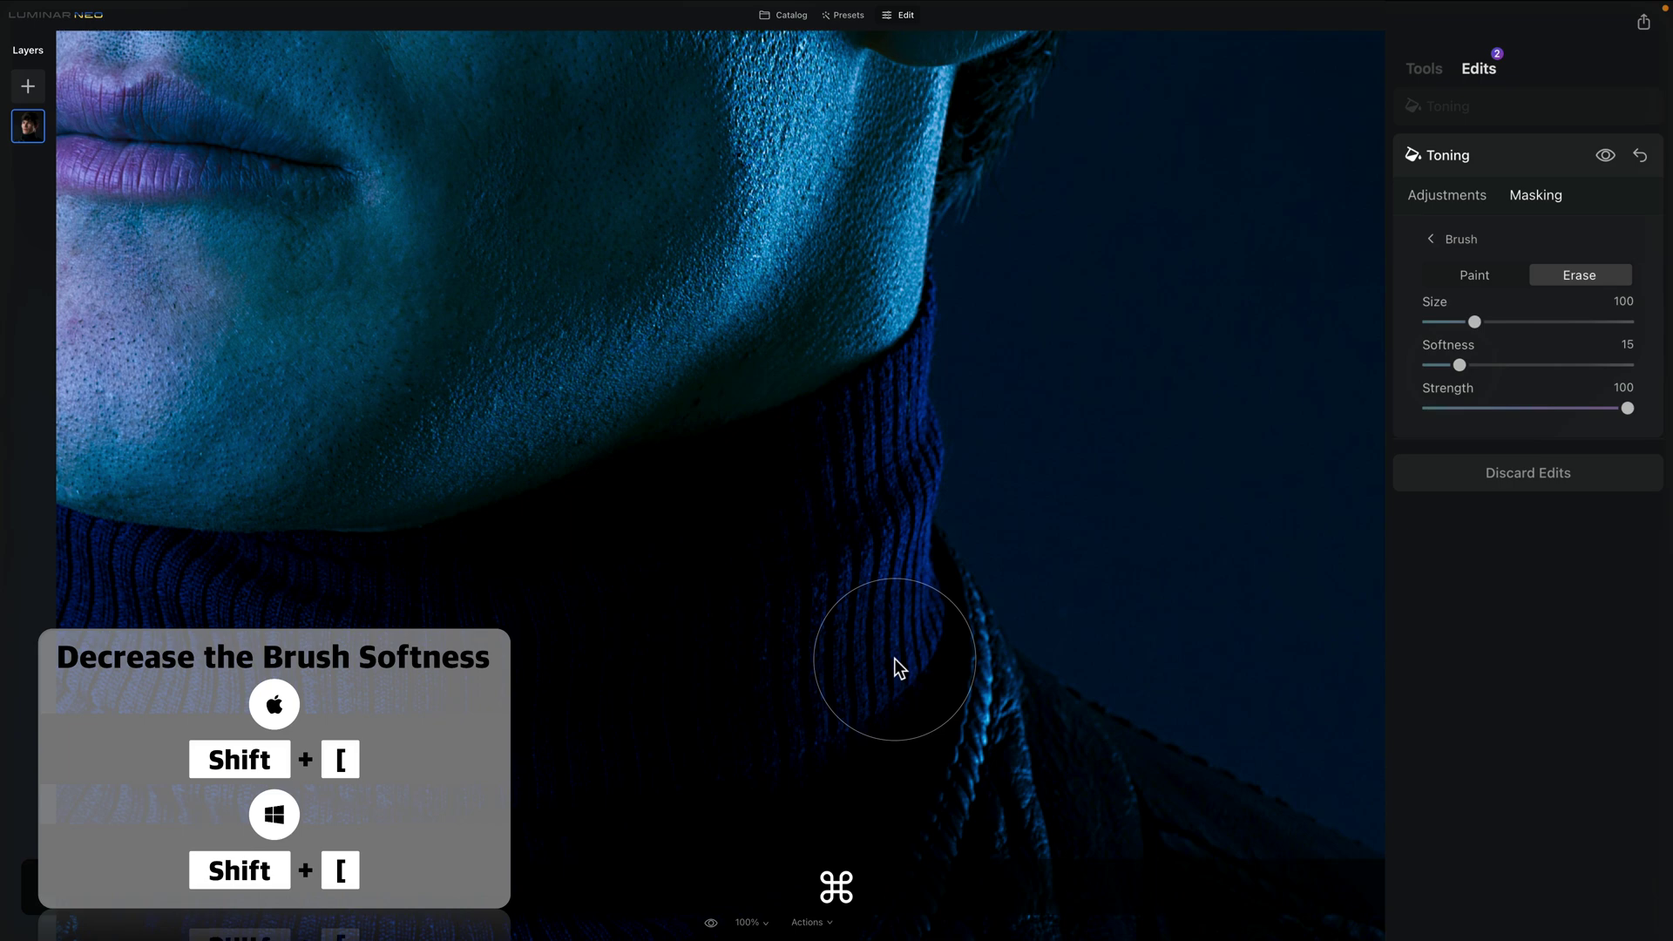
key(super+equal)
drag(895, 659, 802, 336)
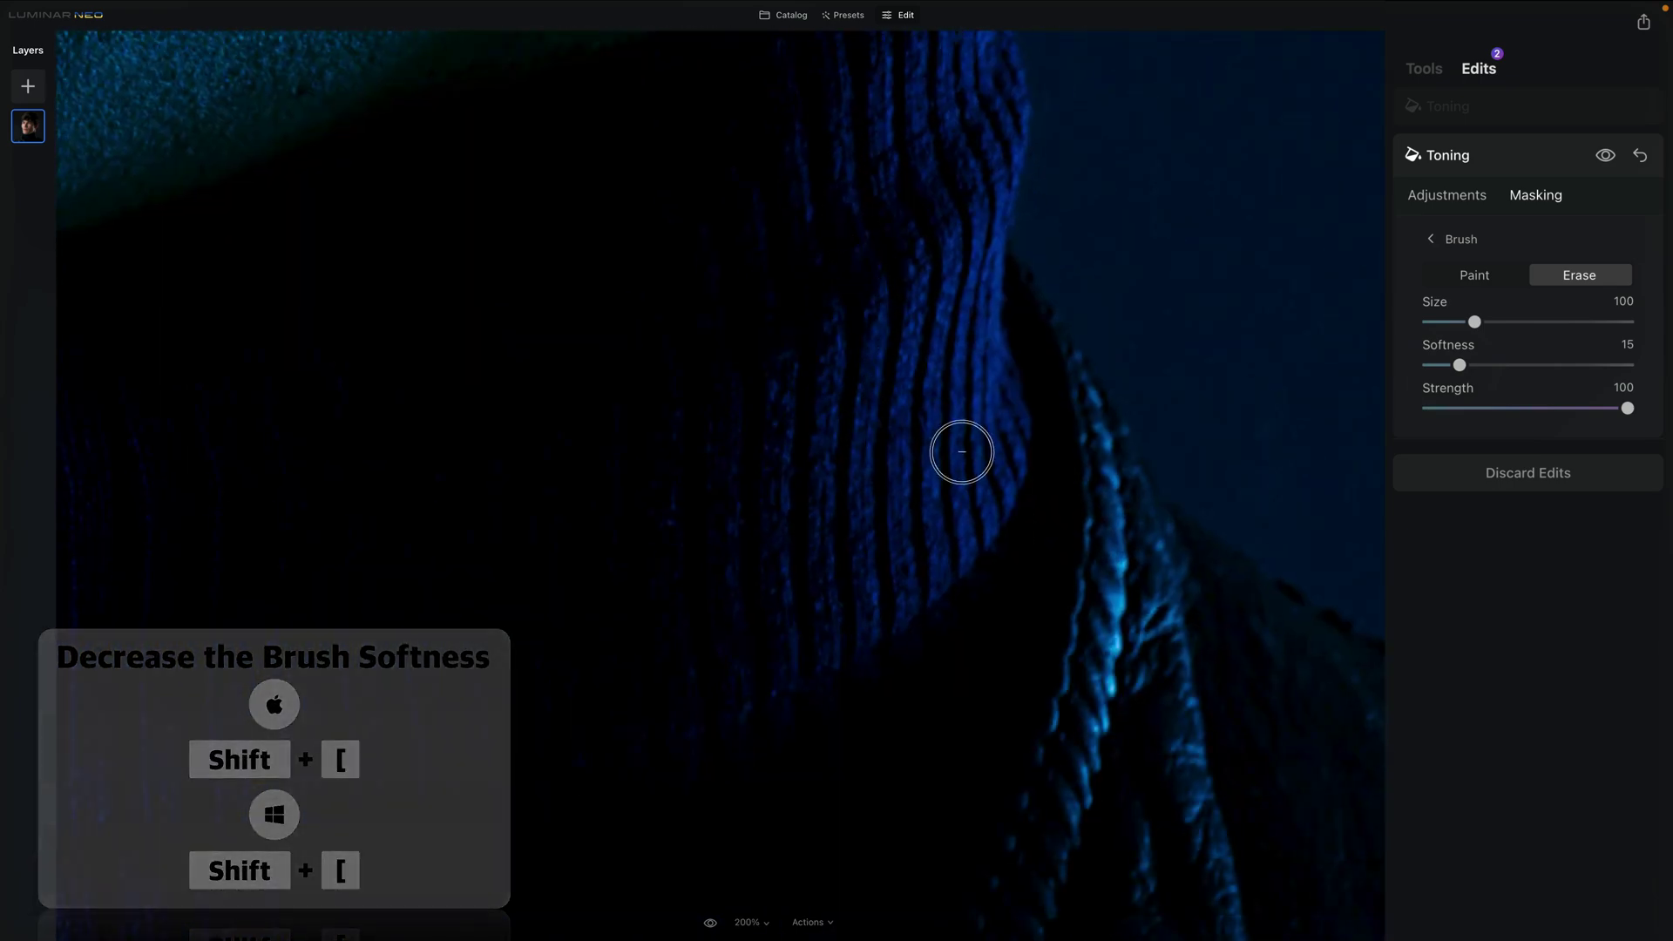
drag(1000, 375, 997, 332)
mouse_move(992, 413)
mouse_down()
mouse_move(898, 560)
mouse_move(1015, 409)
mouse_move(962, 530)
mouse_move(848, 638)
mouse_move(891, 603)
mouse_move(673, 721)
mouse_move(724, 411)
mouse_move(710, 646)
mouse_move(717, 423)
mouse_move(725, 527)
mouse_move(778, 622)
mouse_move(801, 372)
mouse_move(825, 555)
mouse_move(846, 359)
mouse_move(840, 459)
mouse_move(900, 589)
mouse_move(925, 302)
mouse_move(966, 314)
mouse_move(935, 386)
mouse_move(1012, 385)
mouse_move(990, 530)
mouse_up()
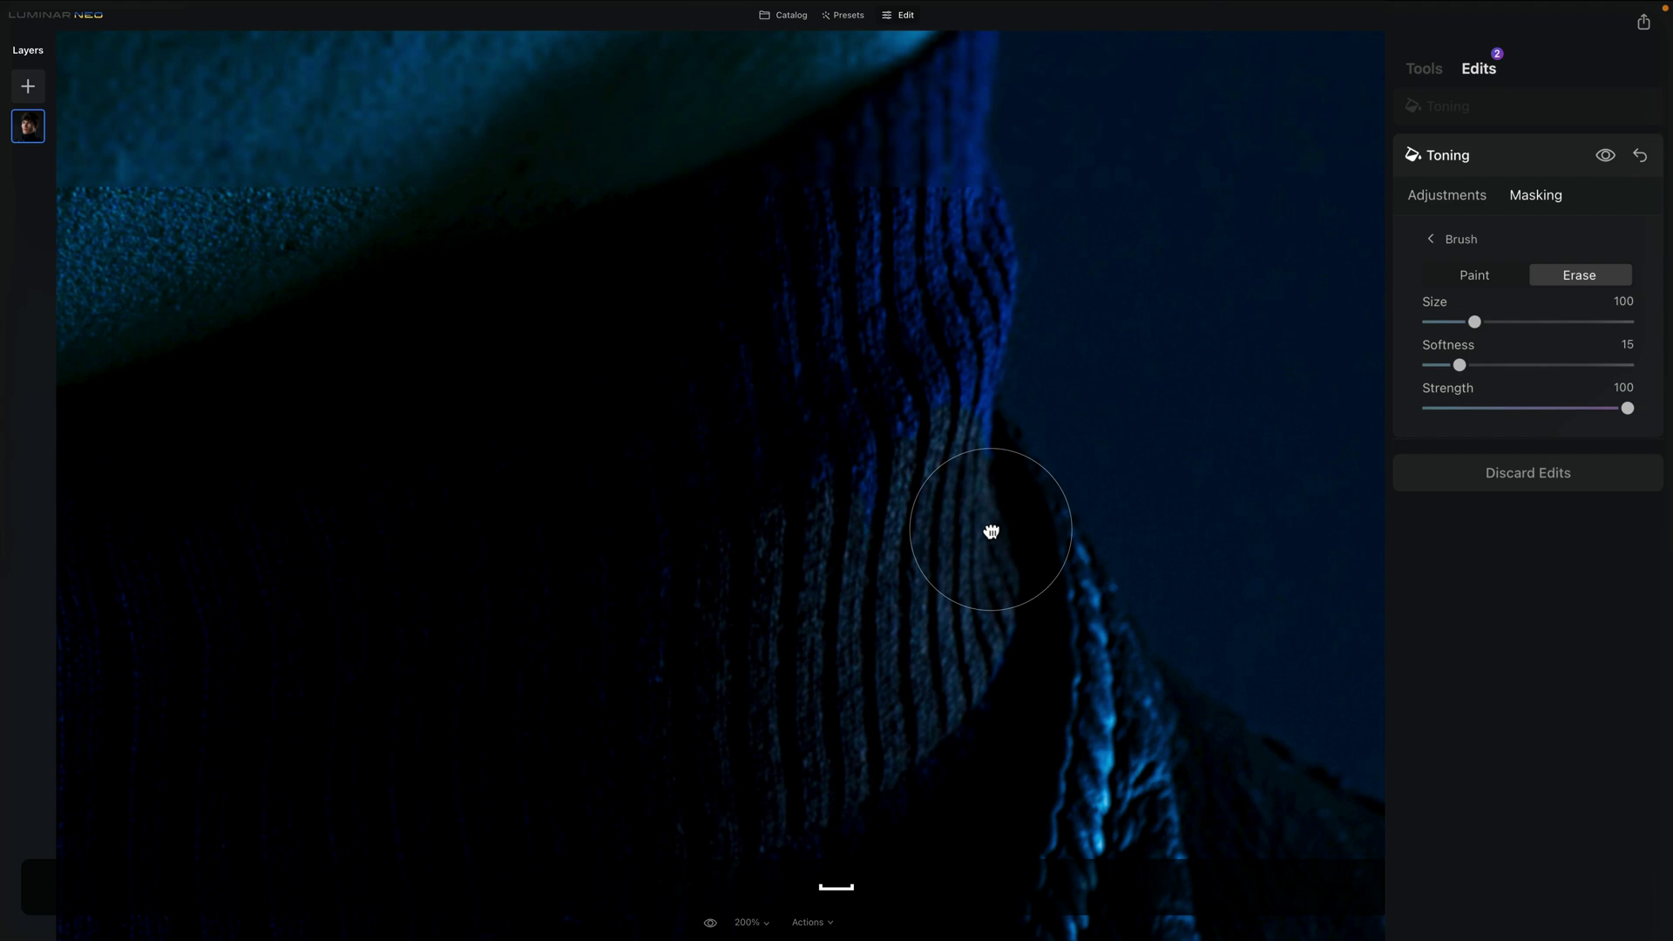
mouse_move(881, 441)
mouse_down()
mouse_move(848, 432)
mouse_move(832, 249)
mouse_move(821, 475)
mouse_move(826, 348)
mouse_move(849, 557)
mouse_move(820, 324)
mouse_move(796, 332)
mouse_move(758, 537)
mouse_move(750, 370)
mouse_move(684, 371)
mouse_move(664, 615)
mouse_move(669, 639)
mouse_move(688, 586)
mouse_move(707, 646)
mouse_up()
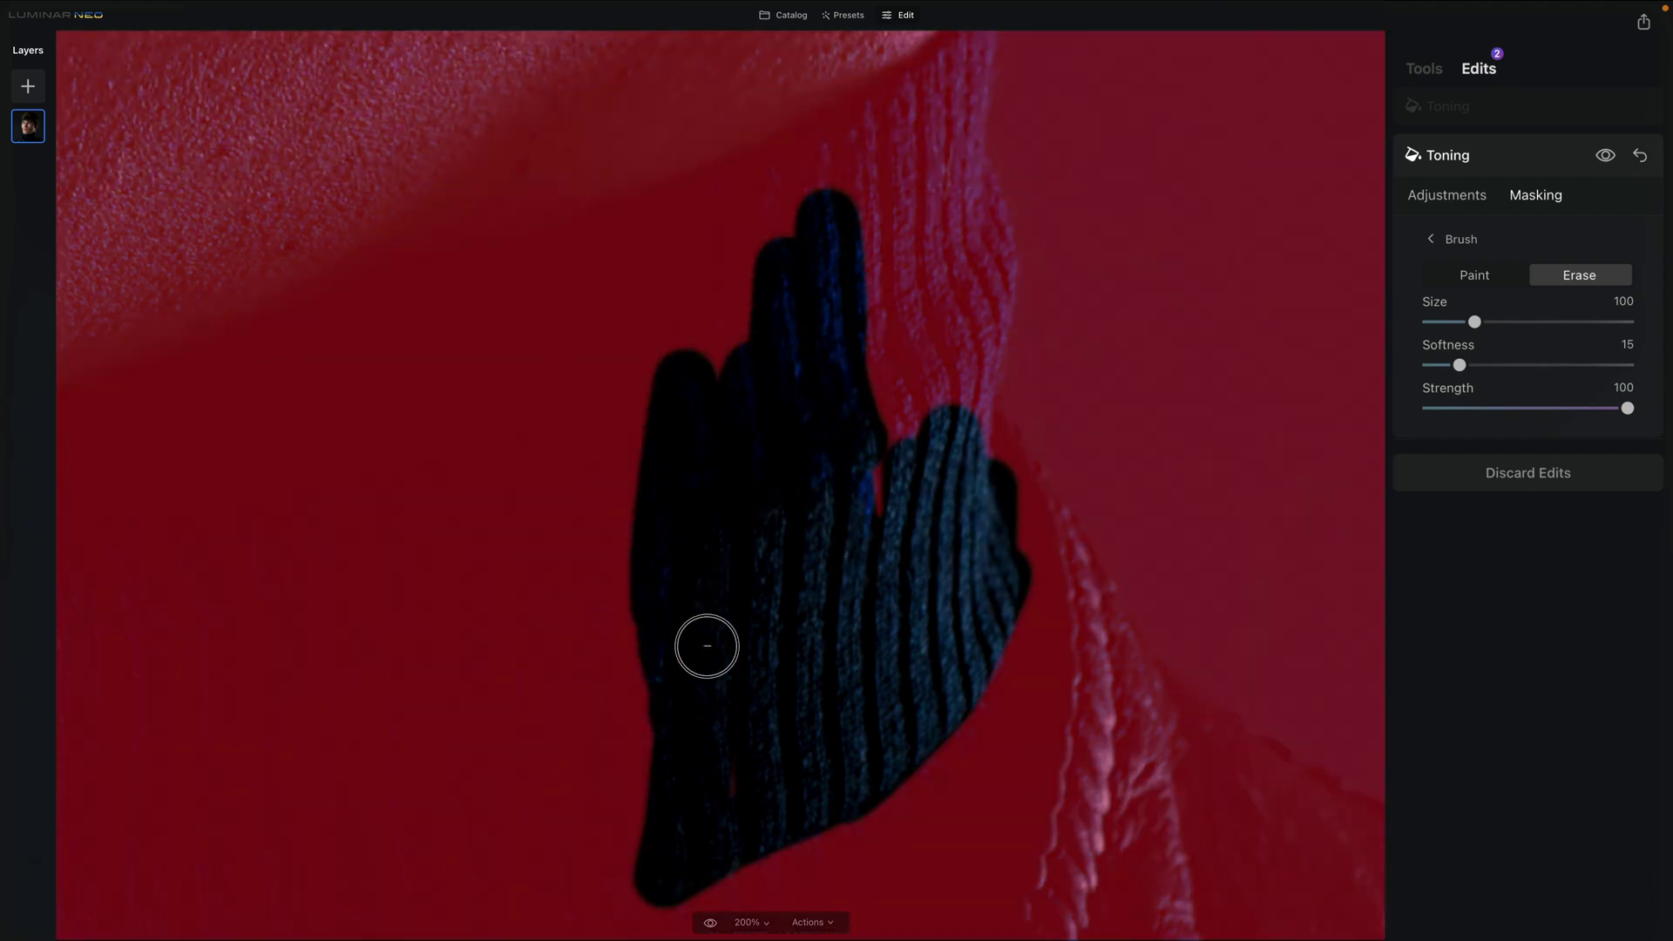
drag(866, 523, 852, 642)
mouse_move(769, 295)
mouse_down()
mouse_move(872, 256)
mouse_move(906, 217)
mouse_up()
mouse_move(834, 269)
mouse_down()
mouse_move(859, 375)
mouse_move(859, 559)
mouse_up()
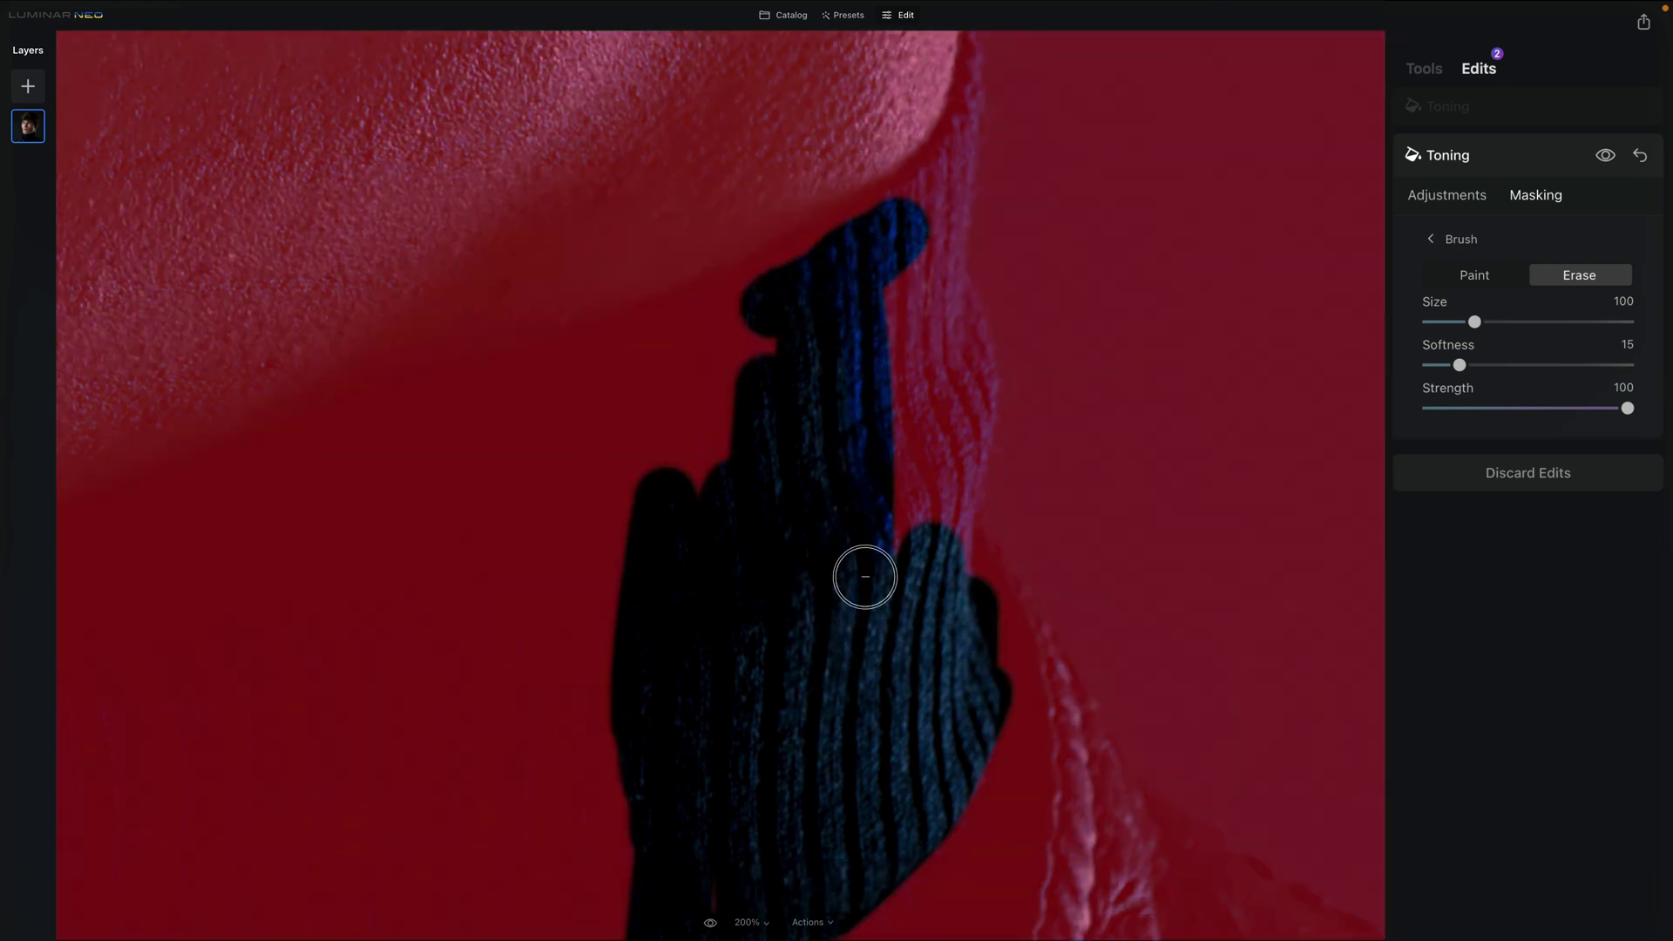
scroll(885, 695, up, 3)
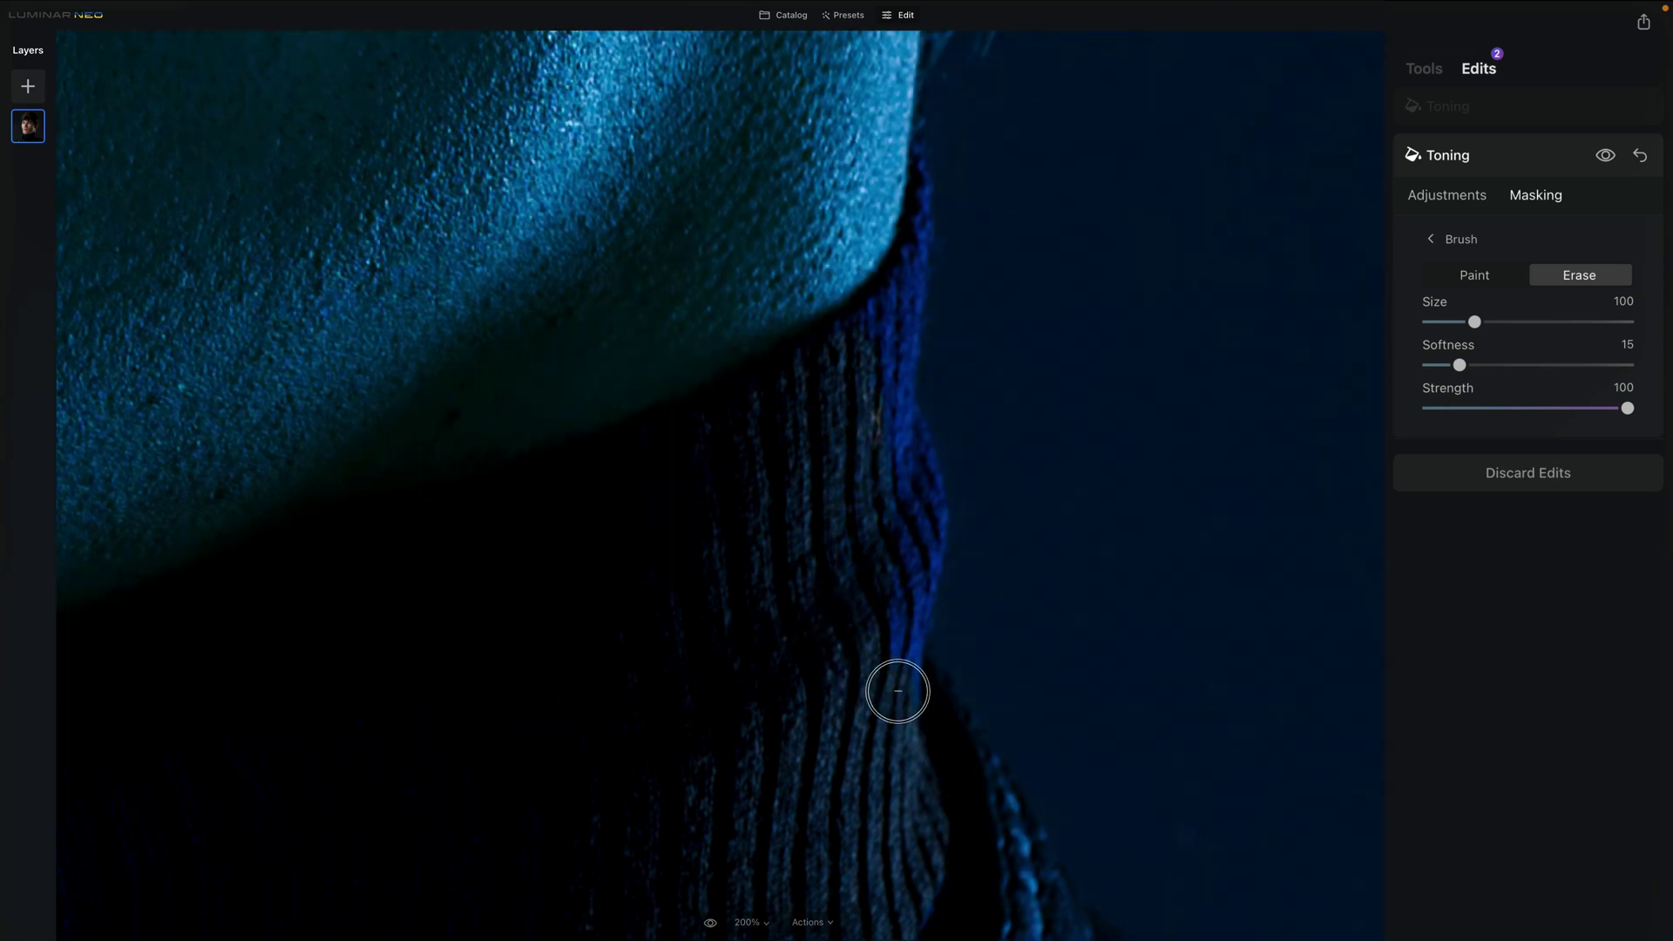
mouse_move(897, 692)
mouse_down()
mouse_move(916, 504)
mouse_move(888, 411)
mouse_move(967, 384)
mouse_move(989, 672)
mouse_up()
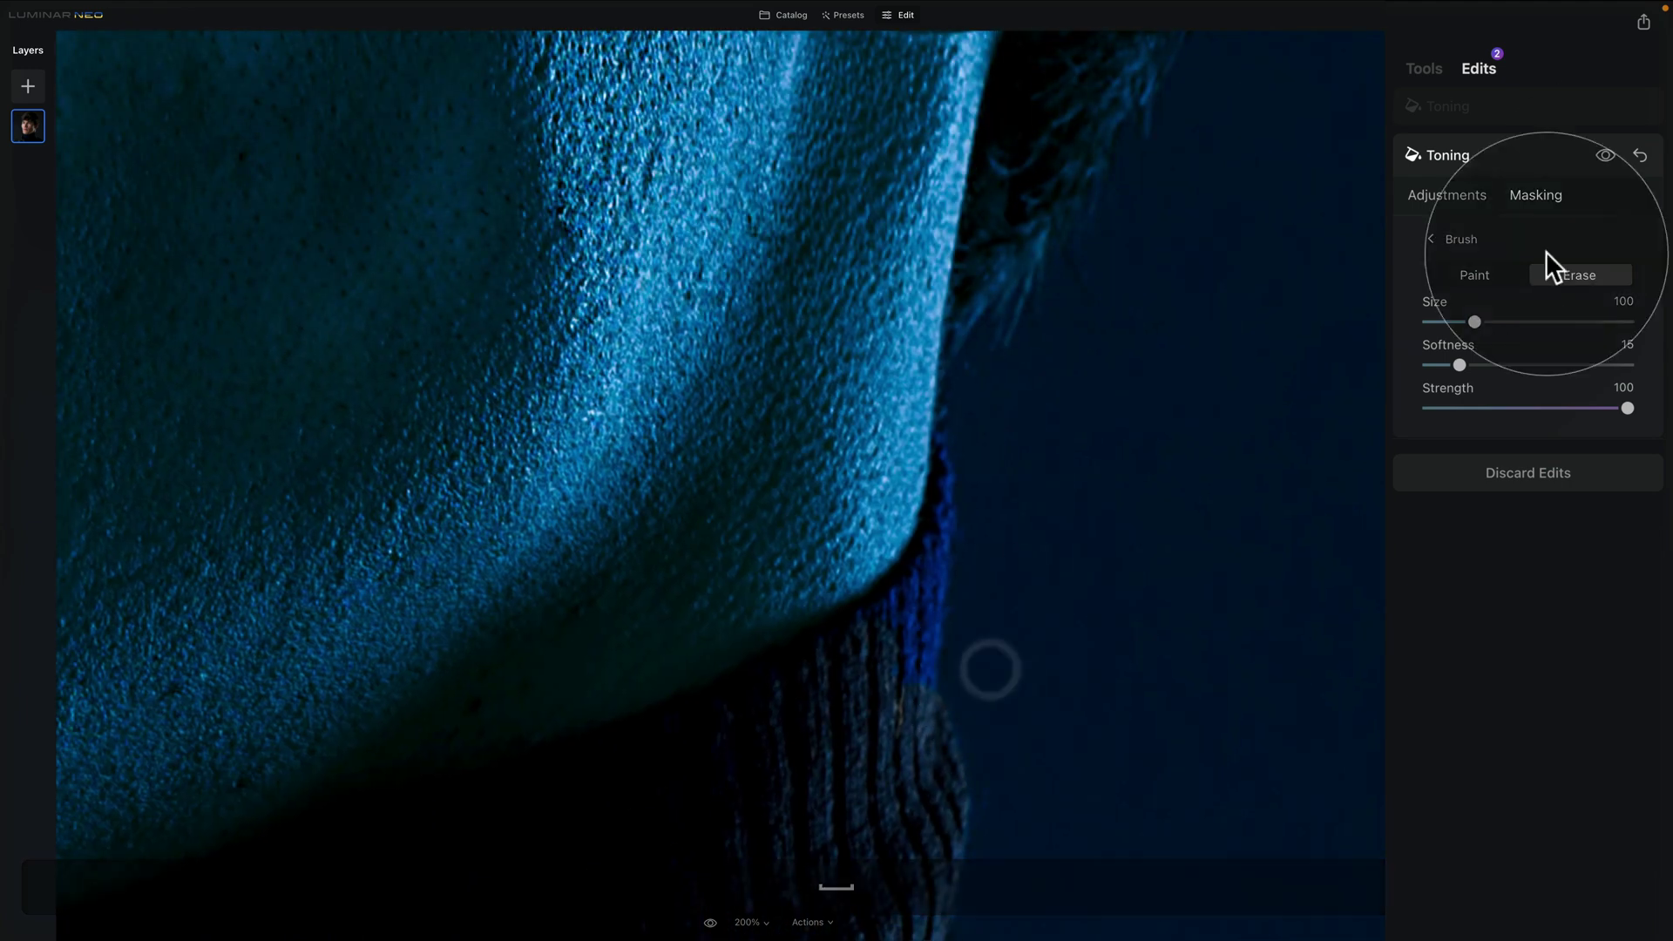
With brush Size 36, then 30 at 300% zoom, erase remaining mask along the jaw and sweater strip
drag(1473, 321, 1443, 321)
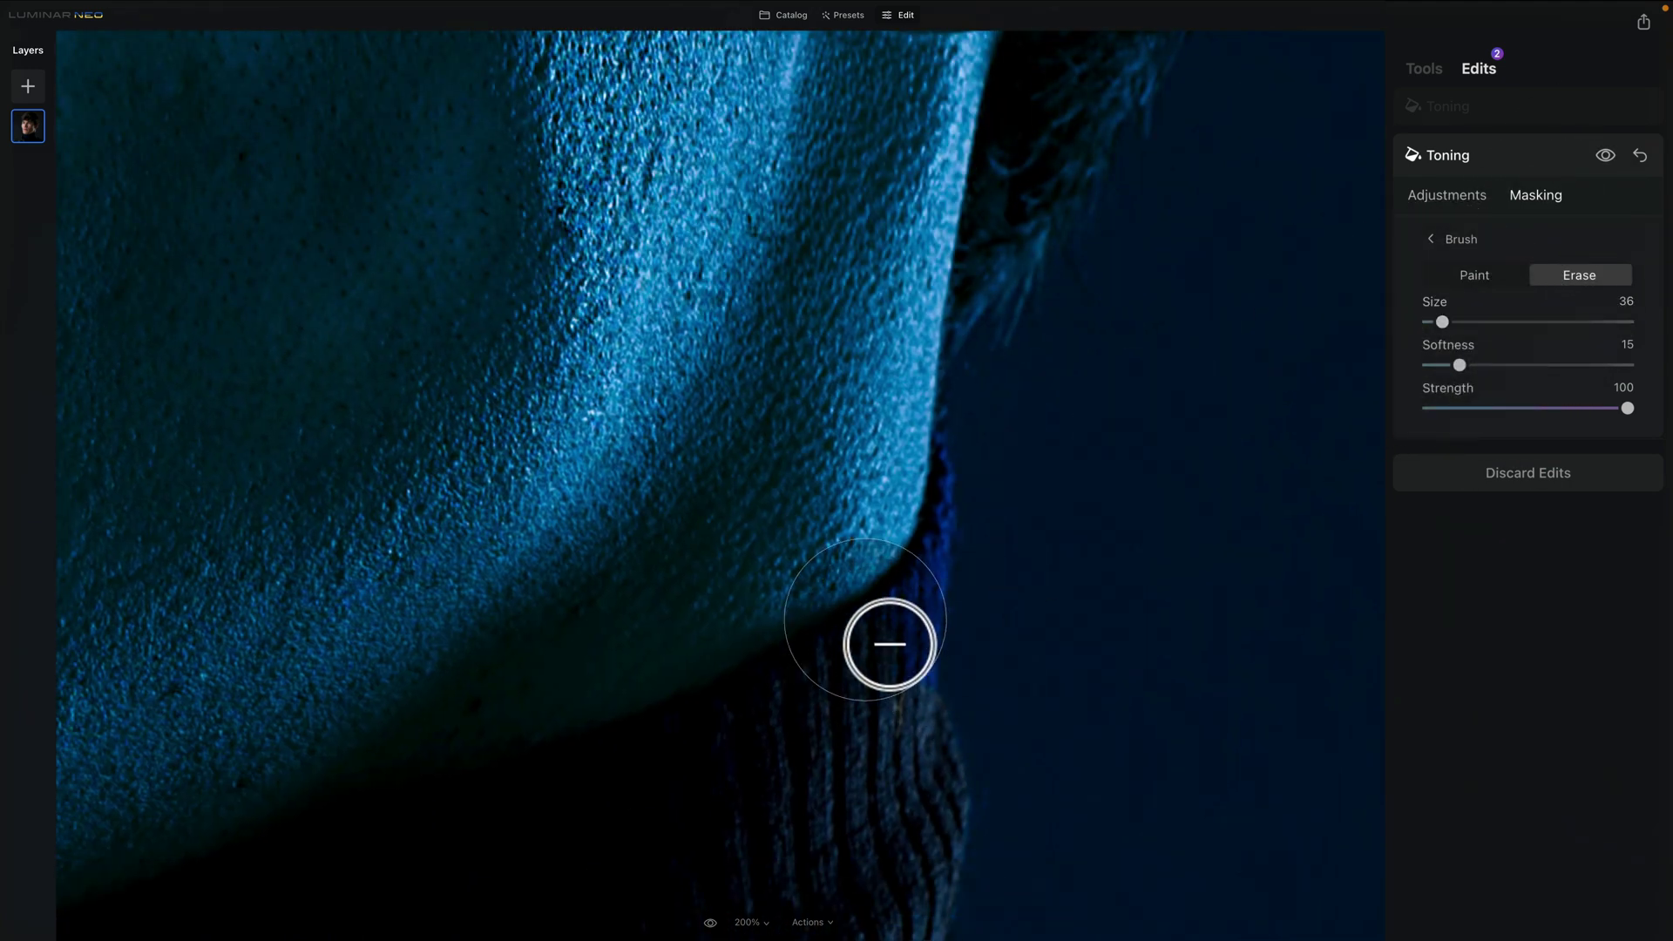
mouse_move(890, 644)
mouse_down()
mouse_move(962, 536)
mouse_move(952, 728)
mouse_move(956, 590)
mouse_move(919, 616)
mouse_move(930, 698)
mouse_up()
key(space)
mouse_move(982, 609)
mouse_down()
mouse_move(857, 567)
mouse_move(834, 496)
mouse_up()
key(super+equal)
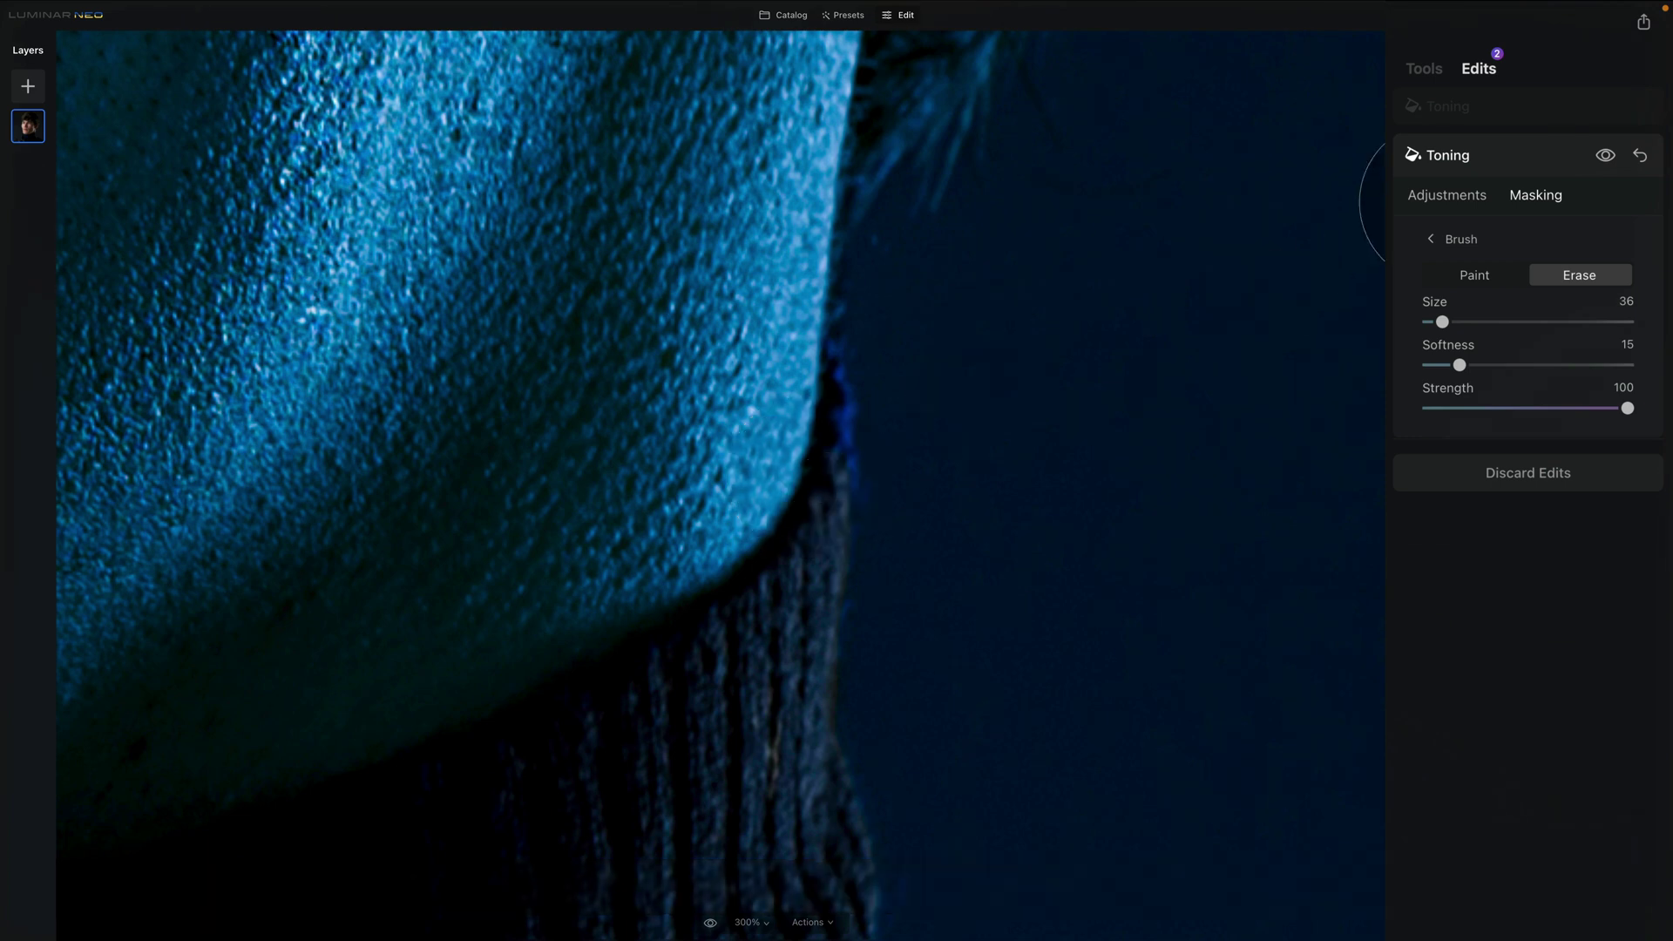
drag(1443, 322, 1439, 321)
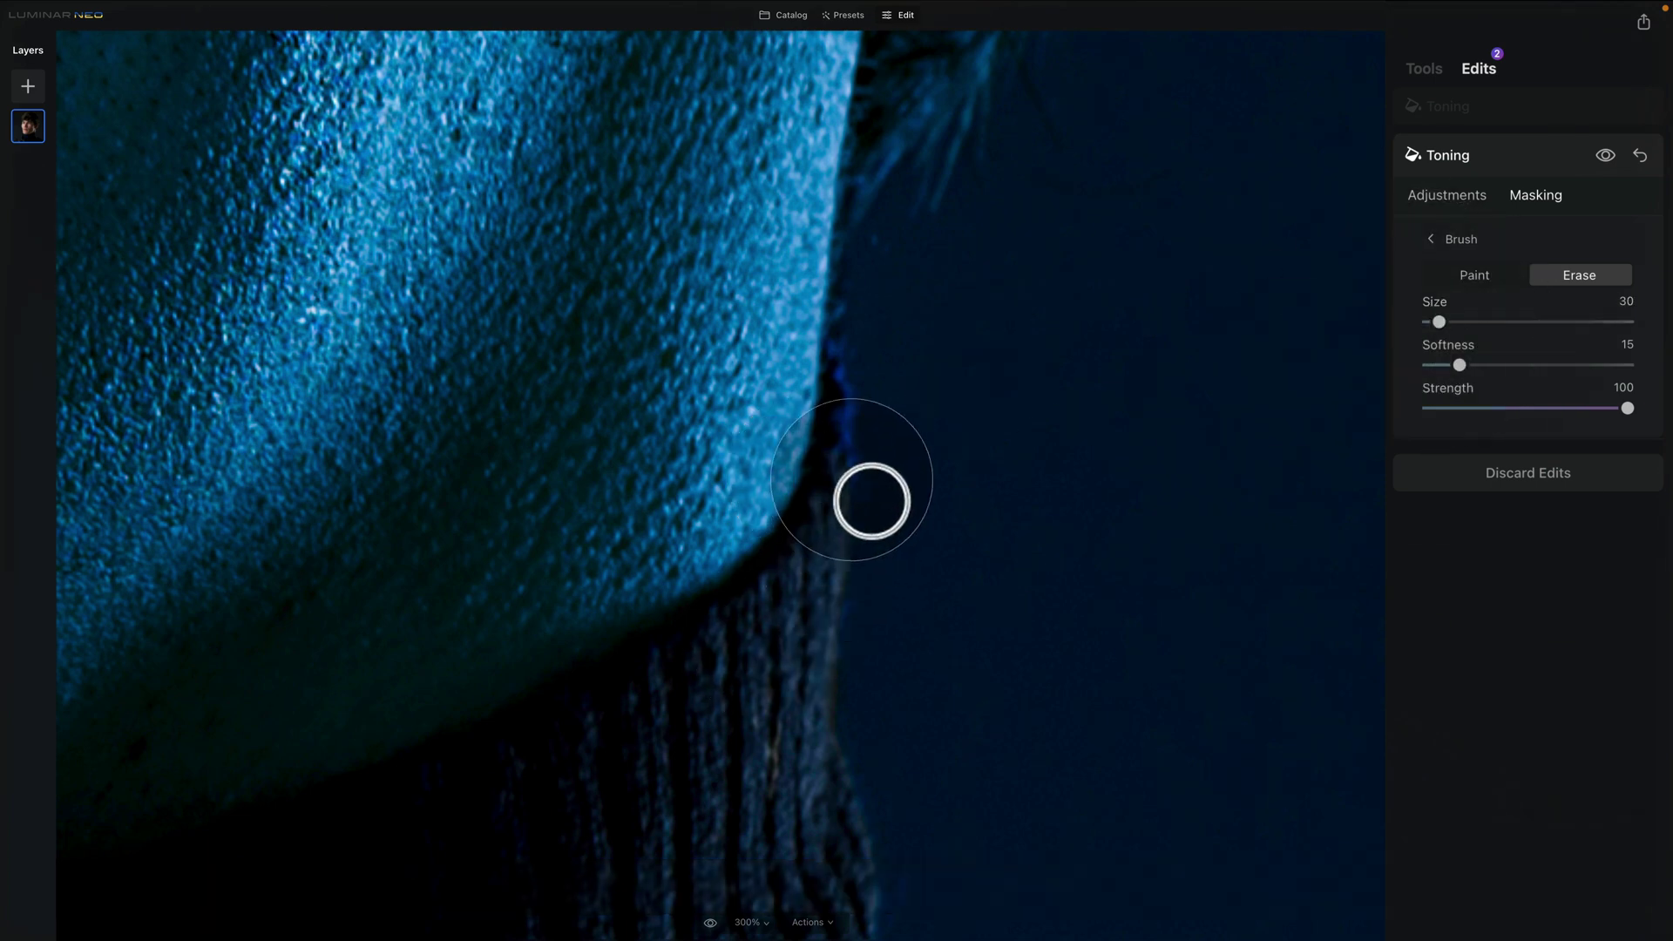
mouse_move(872, 501)
mouse_down()
mouse_move(859, 392)
mouse_move(861, 551)
mouse_move(851, 400)
mouse_move(834, 549)
mouse_up()
drag(851, 332, 851, 392)
key(space)
mouse_move(781, 735)
mouse_down()
mouse_move(679, 329)
mouse_move(678, 179)
mouse_up()
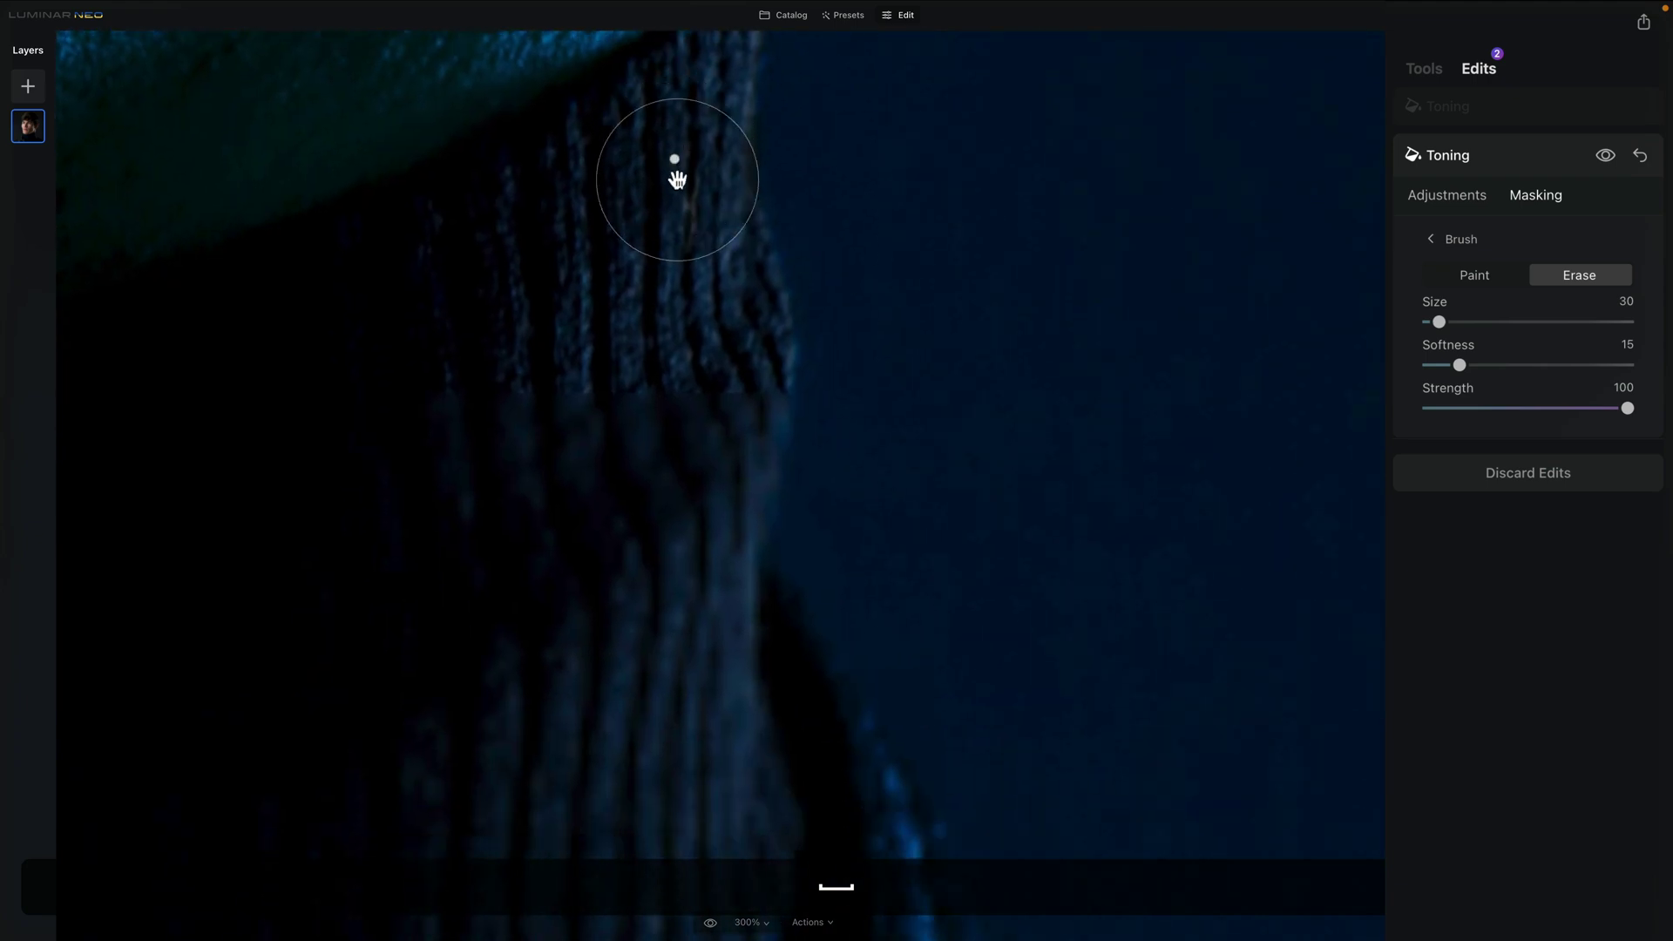
key(space)
mouse_move(784, 714)
mouse_down()
mouse_move(654, 400)
mouse_move(703, 665)
mouse_up()
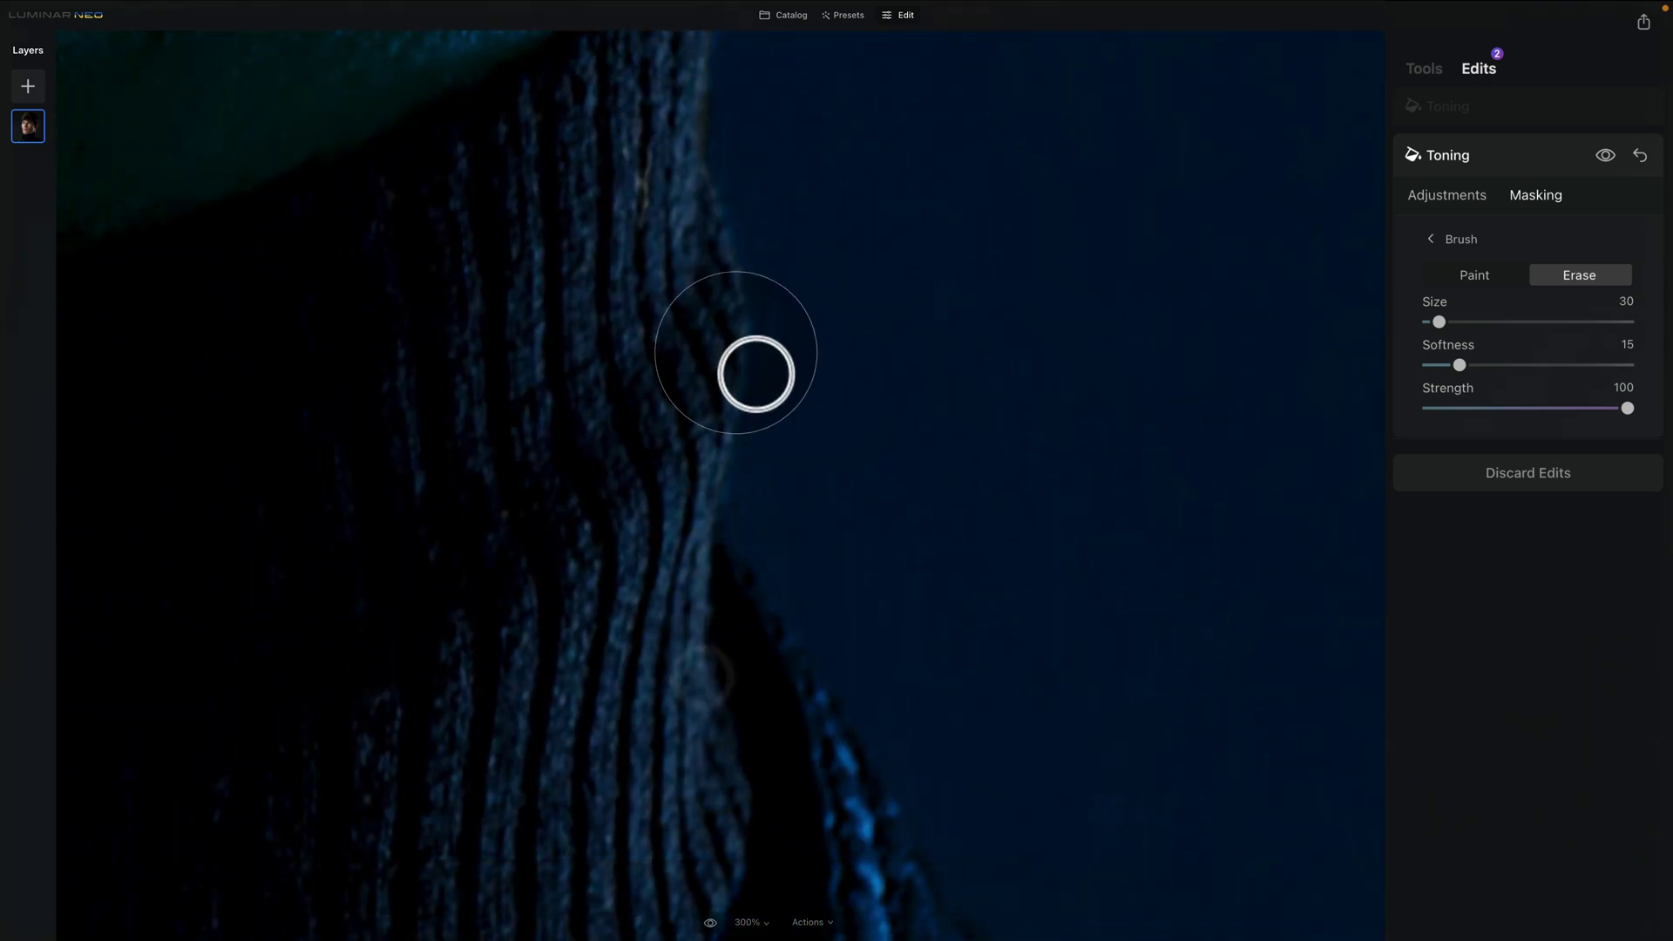
mouse_move(755, 373)
mouse_down()
mouse_move(732, 504)
mouse_move(677, 602)
mouse_up()
key(ctrl+0)
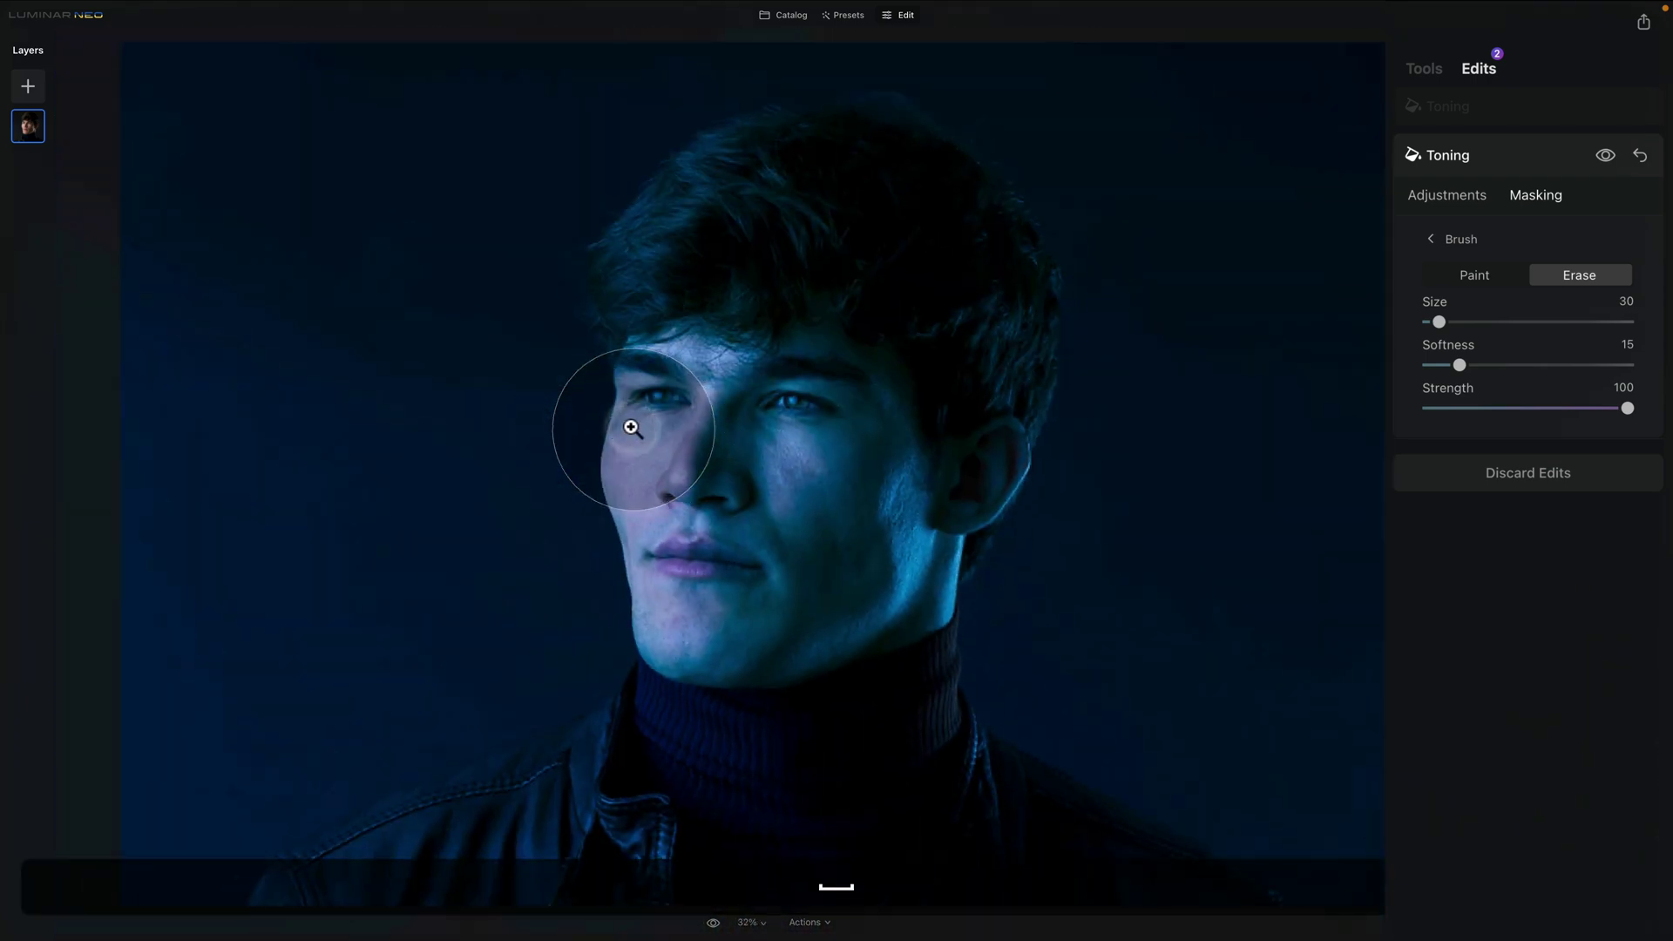
Set the top (pink) Toning edit to Amount 96 and the second (blue) Toning edit to 64
click(1473, 108)
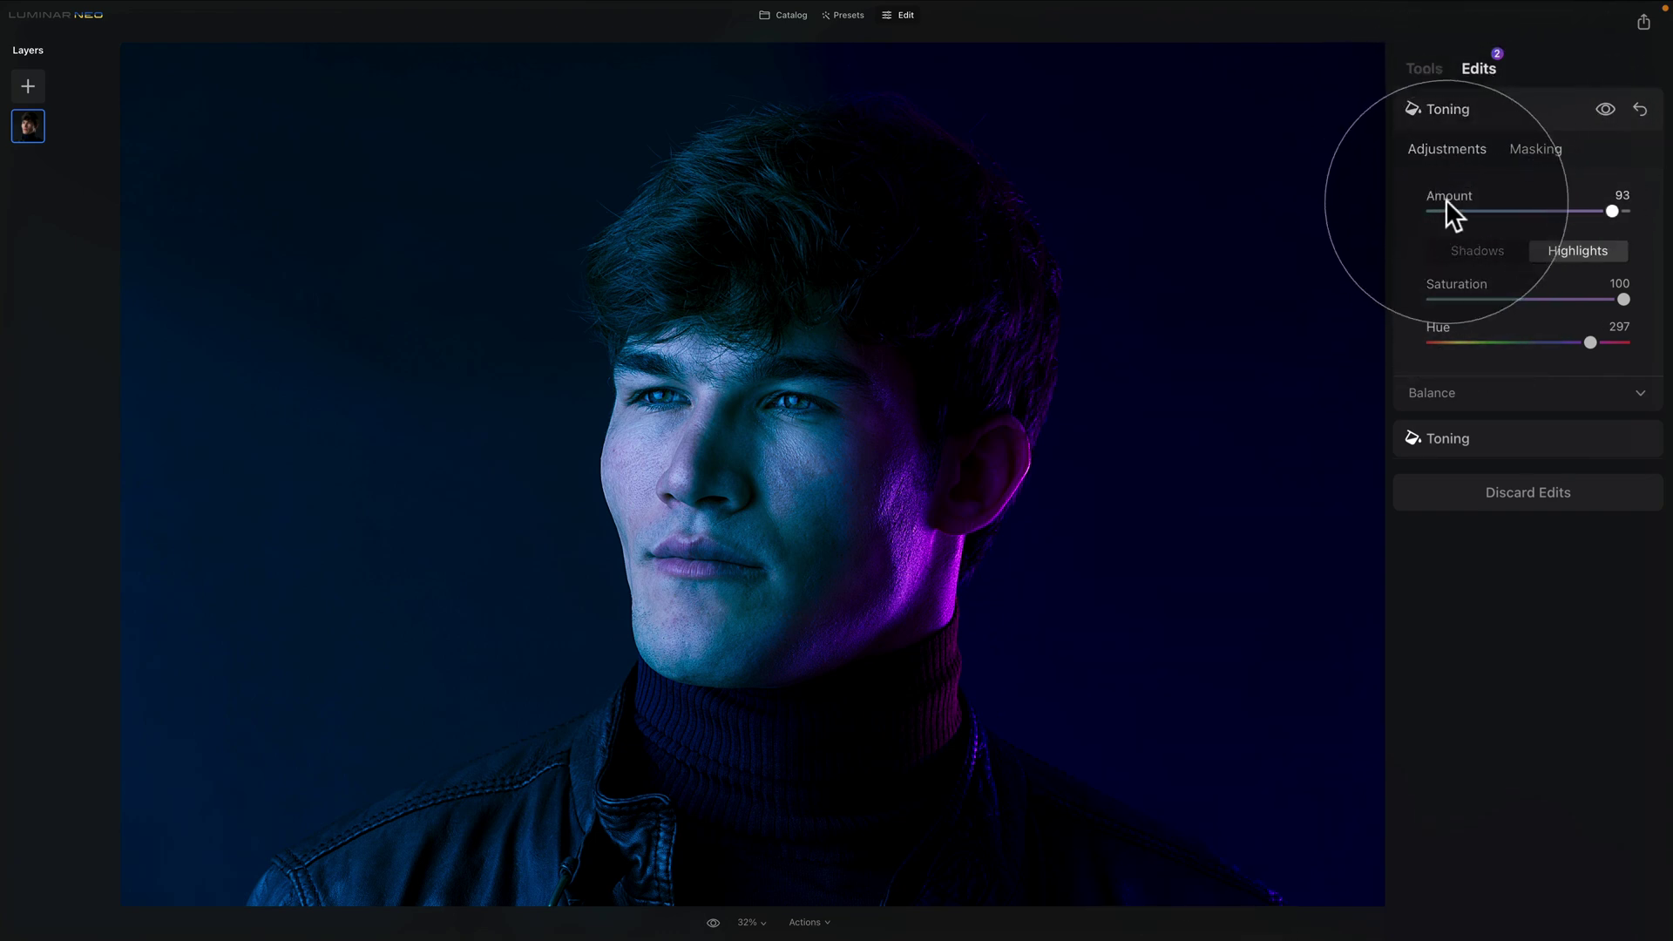
drag(1611, 212, 1619, 208)
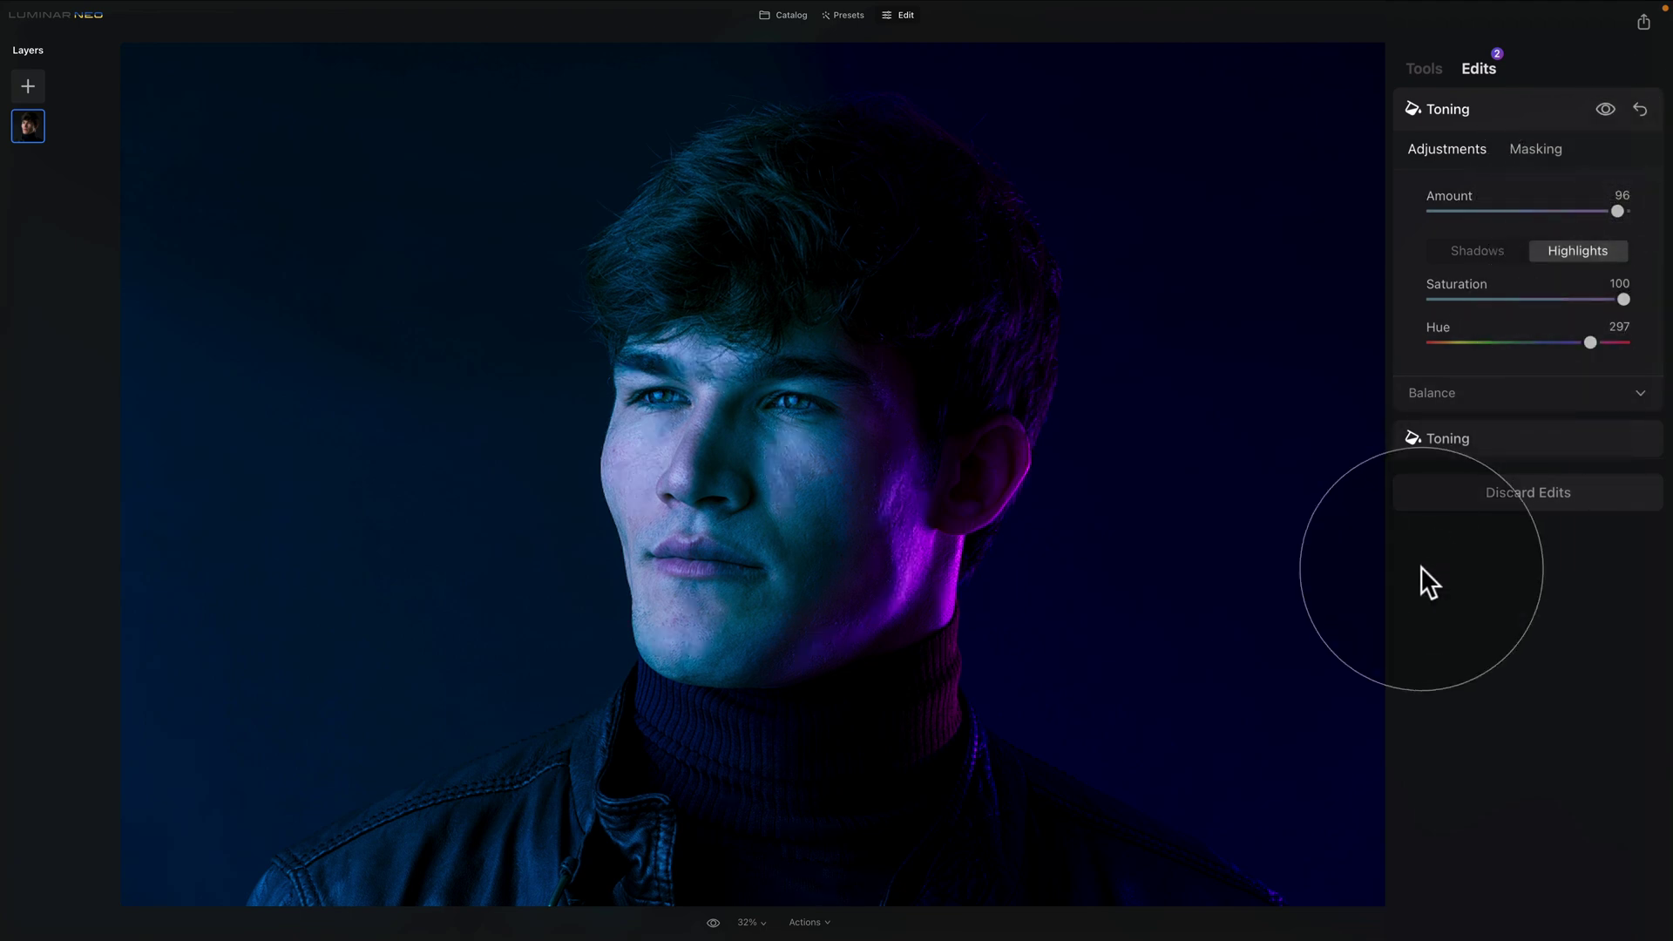
click(1481, 445)
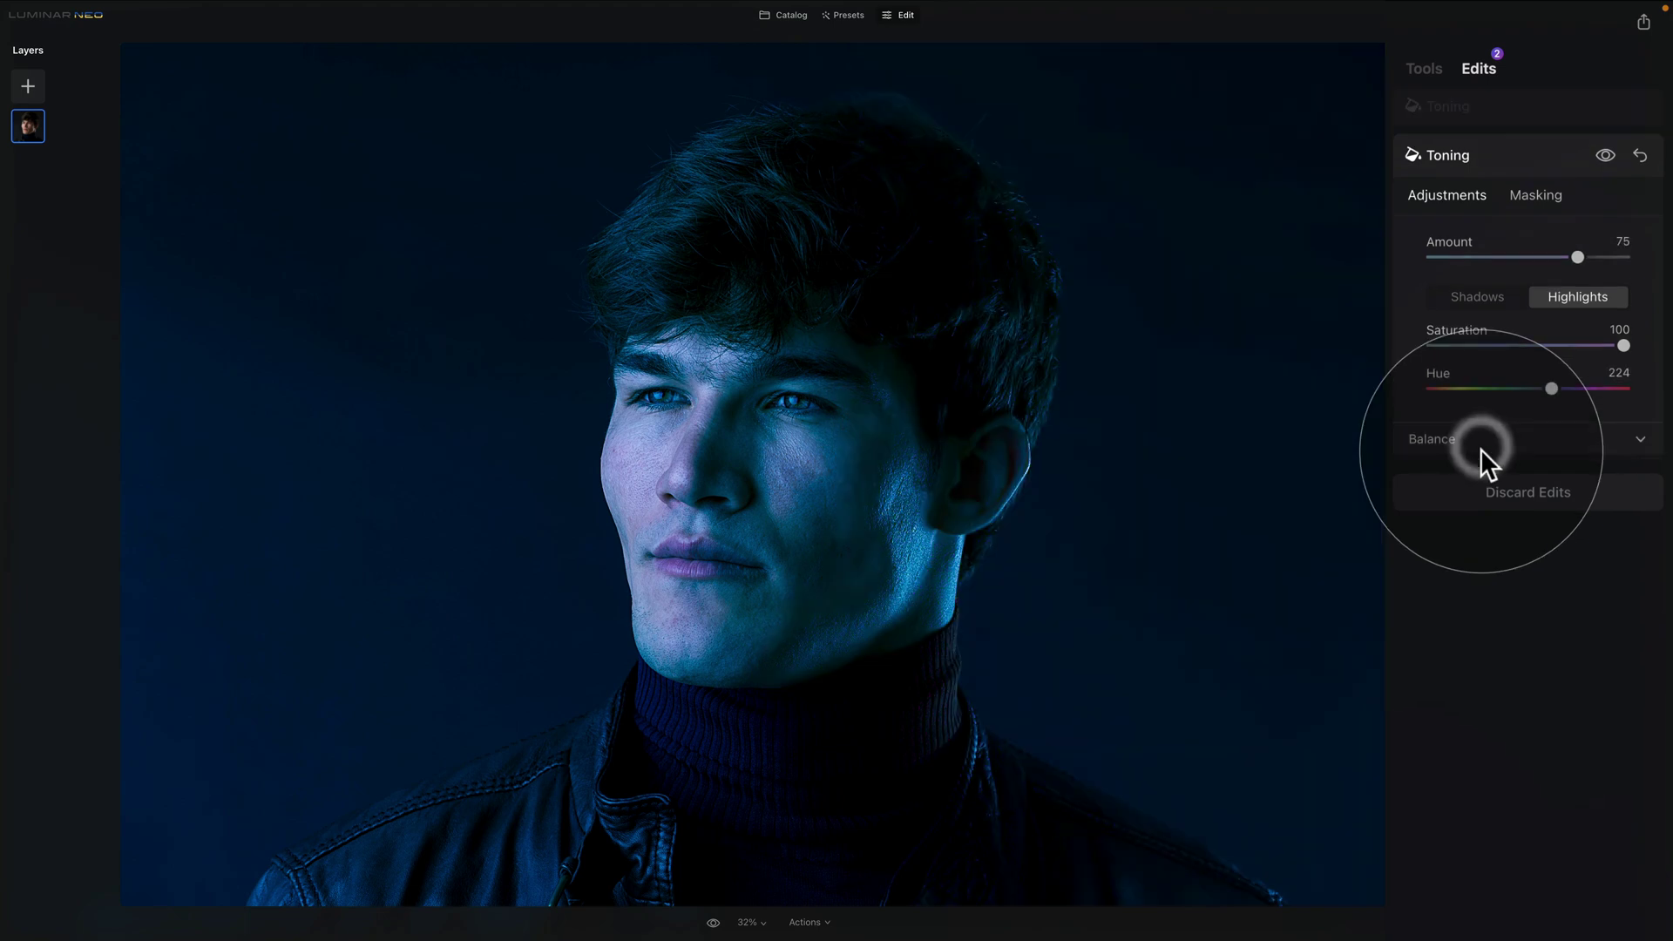
mouse_move(1577, 254)
mouse_down()
mouse_move(1556, 254)
mouse_move(1573, 258)
mouse_up()
Reselect the upper Toning edit to bring back the pink toning layer's settings
click(1523, 98)
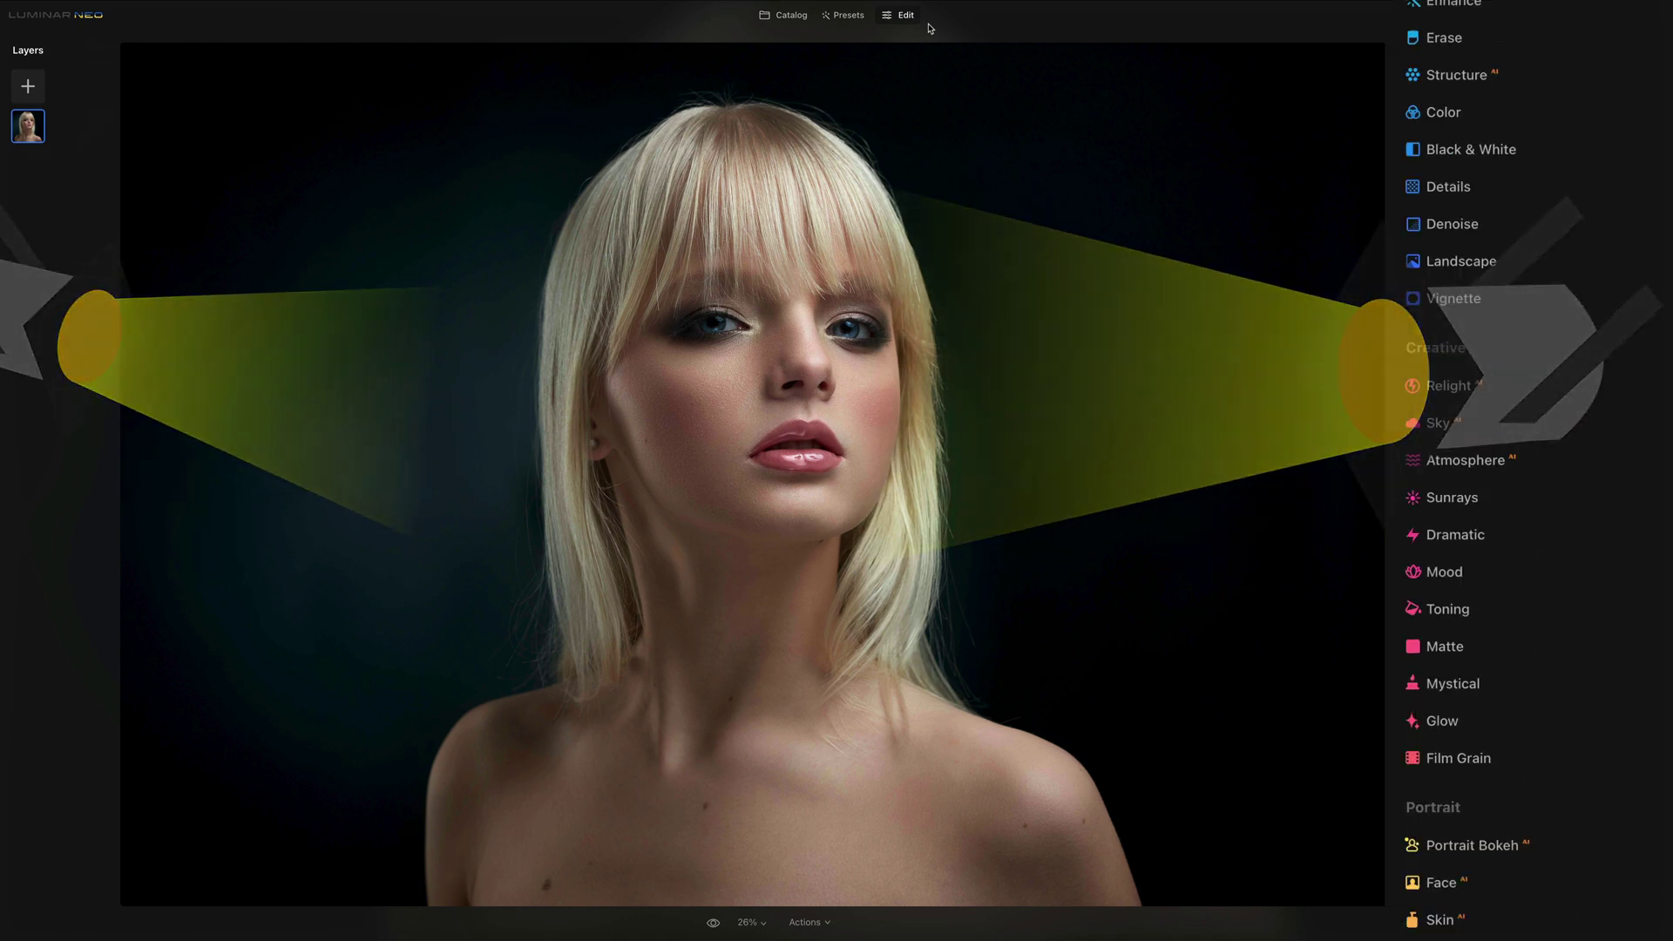
Tone highlights with fully saturated magenta and shadows violet-blue, at an amount of about 65
click(1522, 578)
drag(1457, 498, 1626, 505)
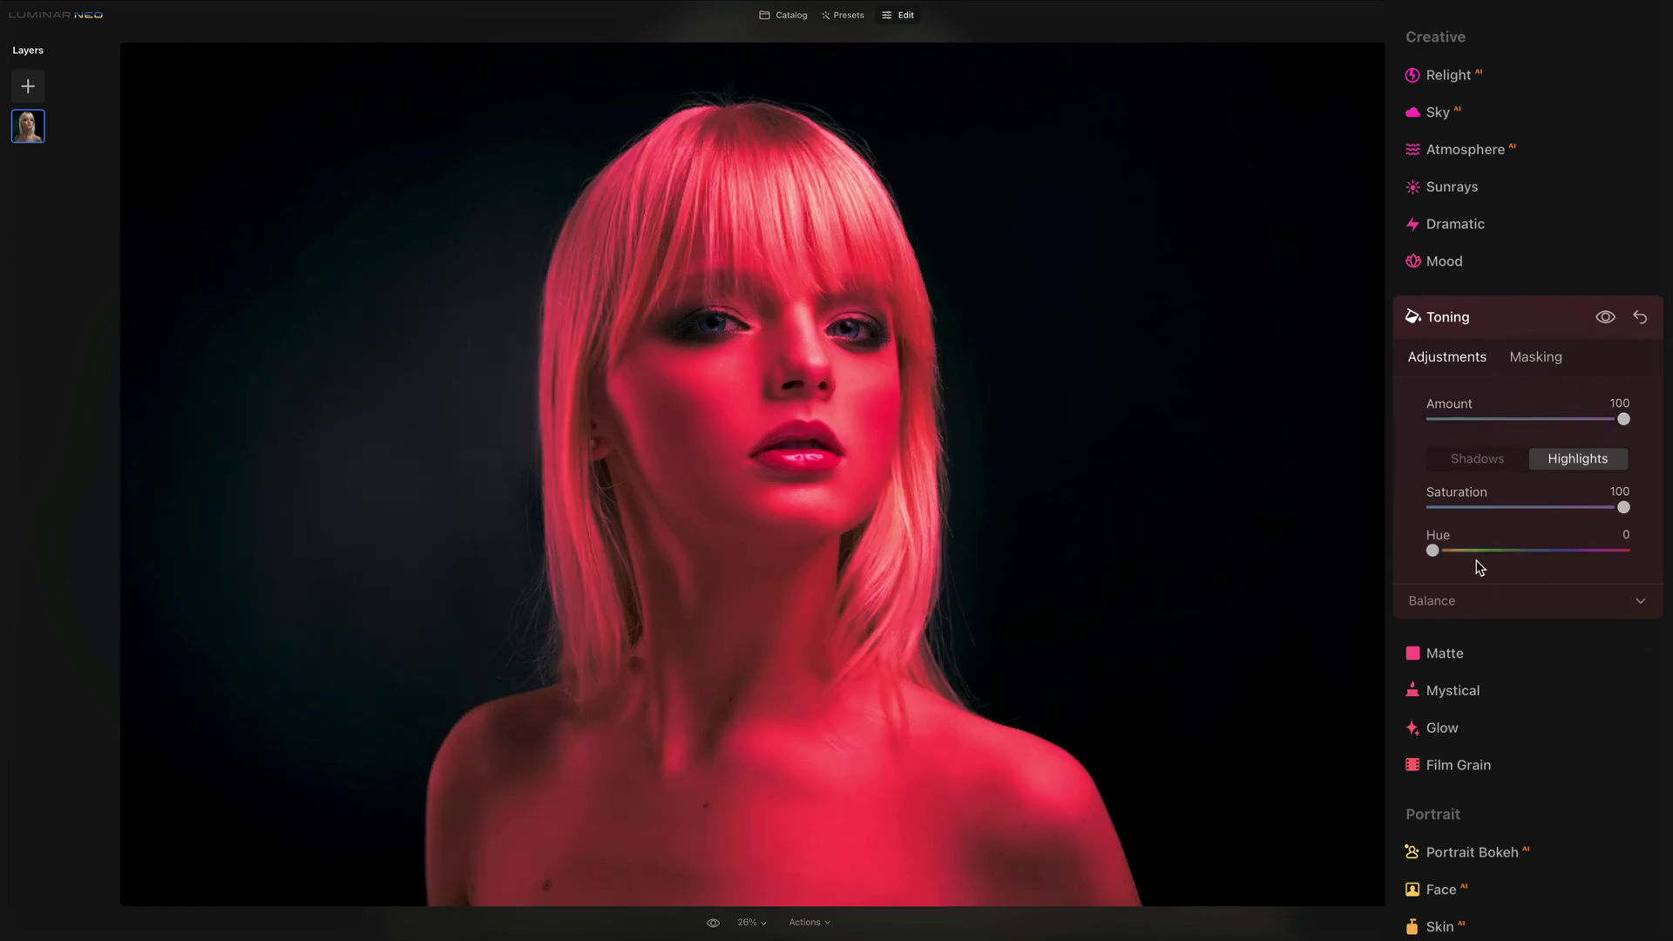
drag(1476, 567, 1608, 574)
click(1477, 458)
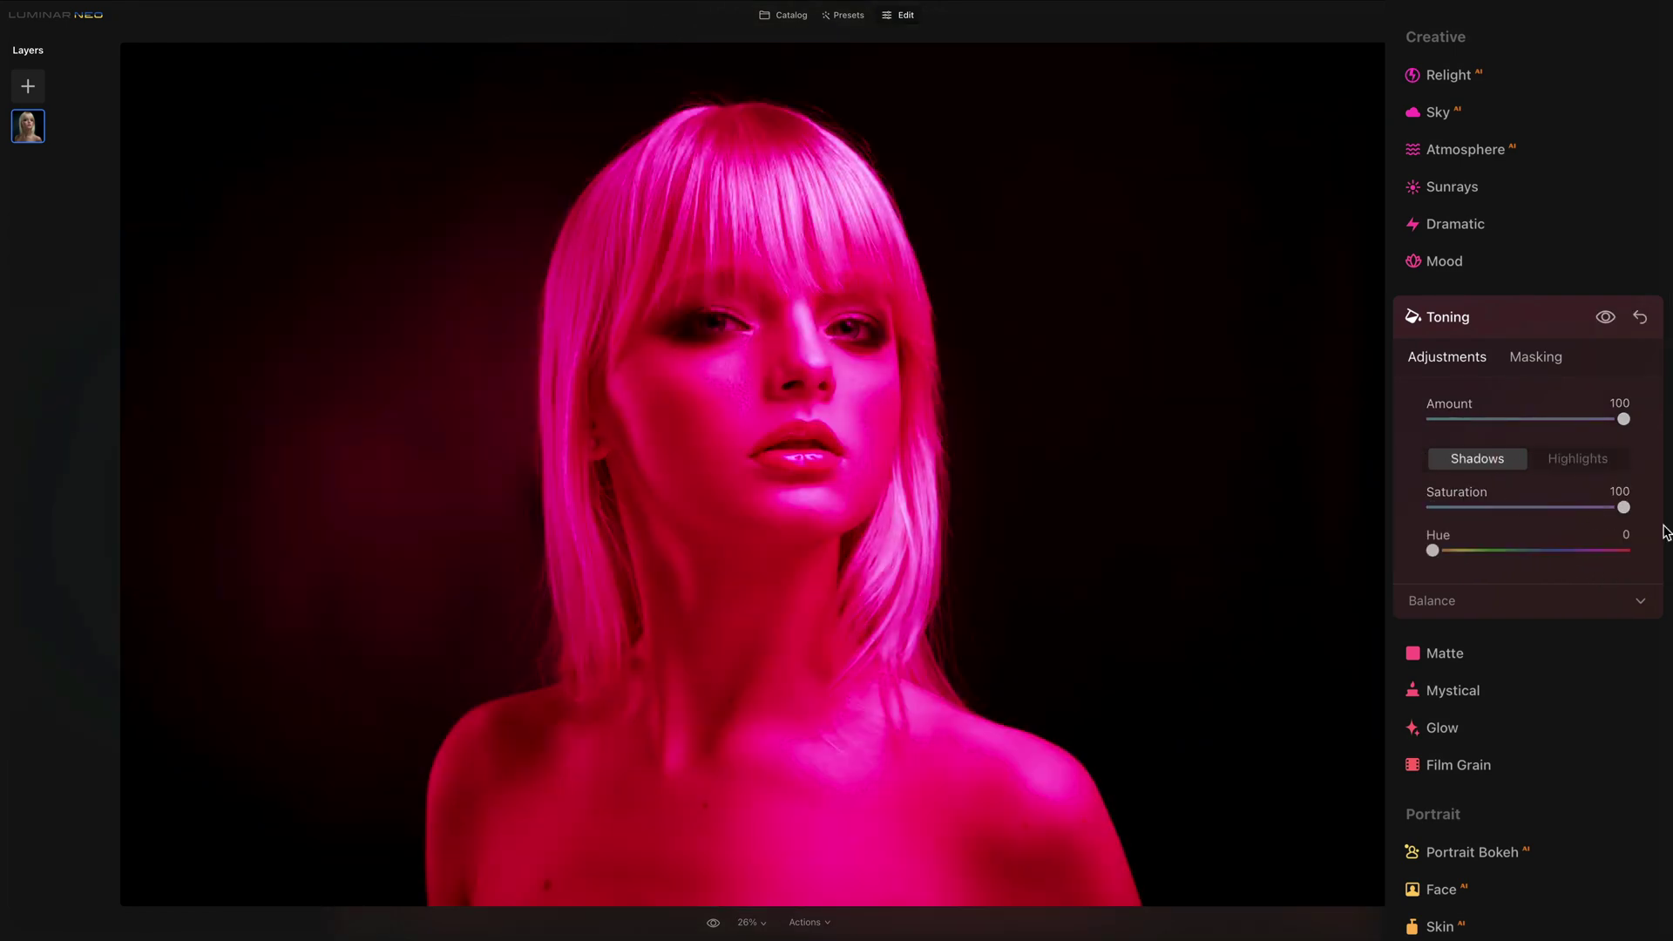
drag(1430, 550, 1570, 575)
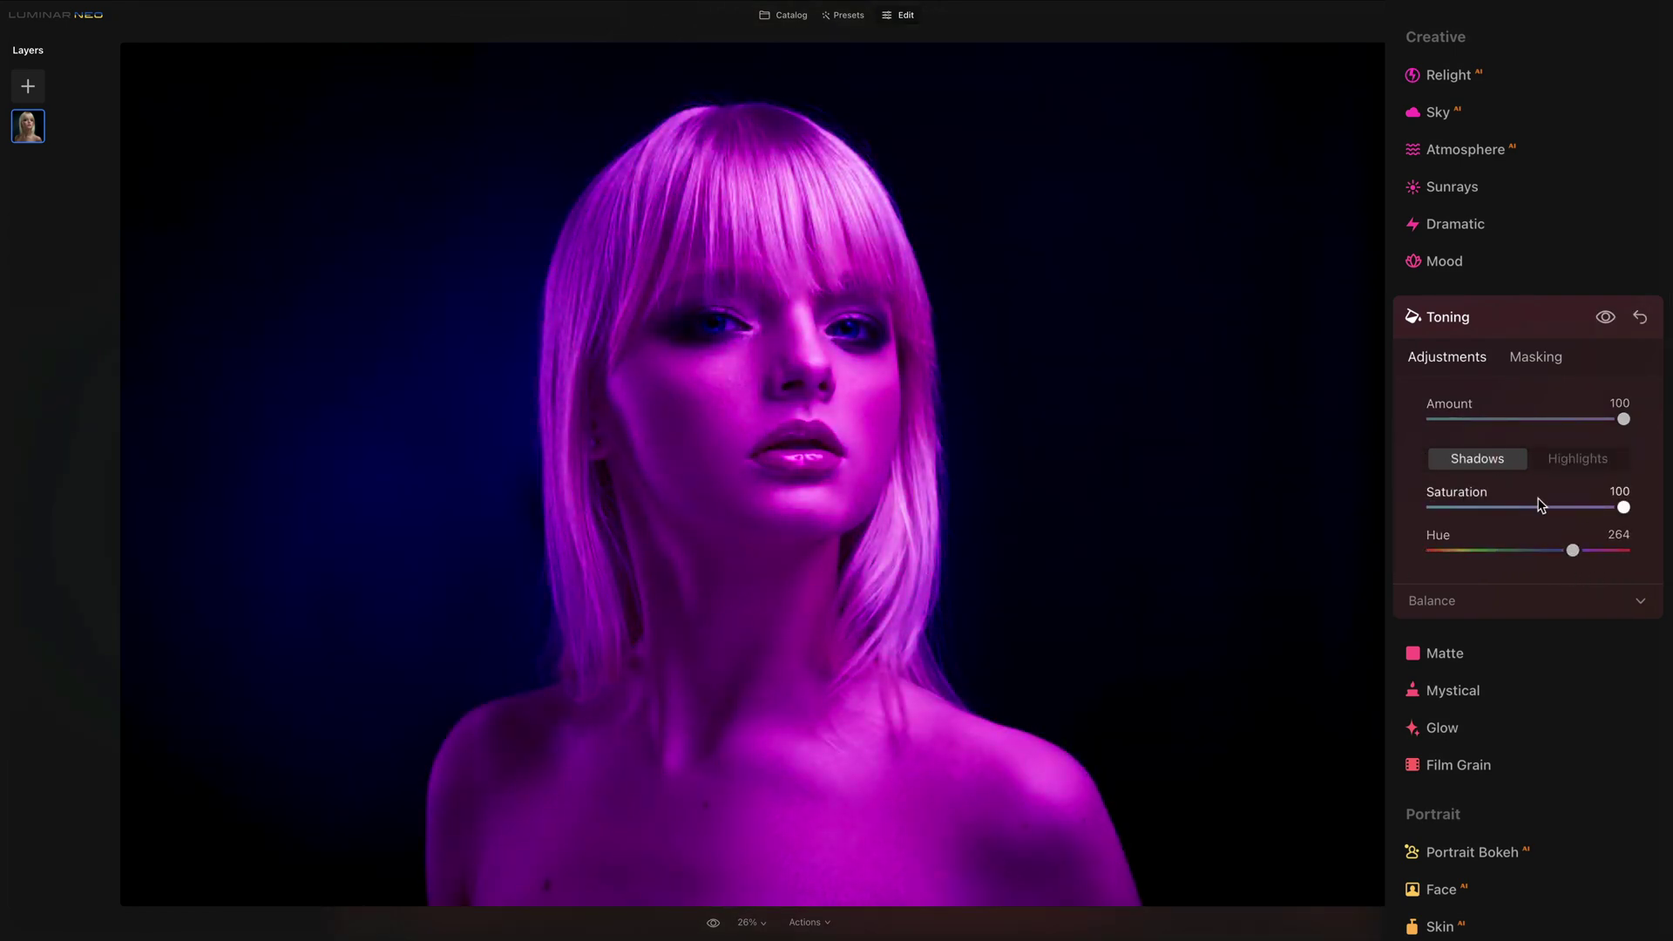
drag(1624, 419, 1558, 419)
click(1597, 465)
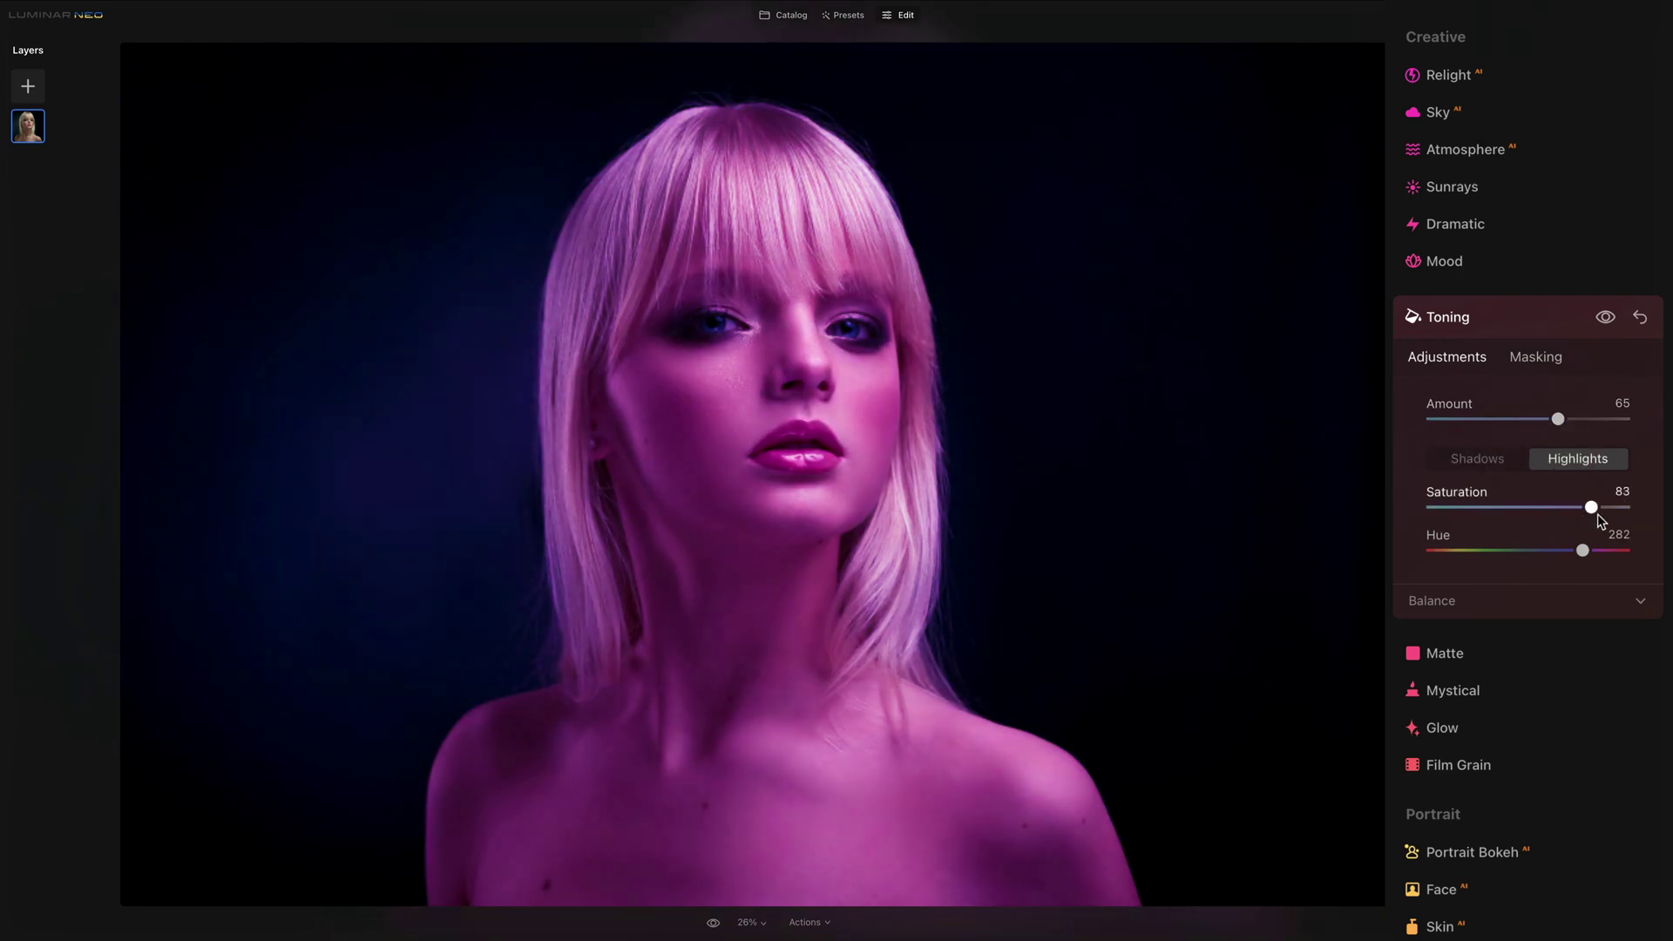
click(1521, 317)
Retone with saturated blue-violet highlights (hue about 202), saturated teal shadows, and amount about 60
click(1502, 611)
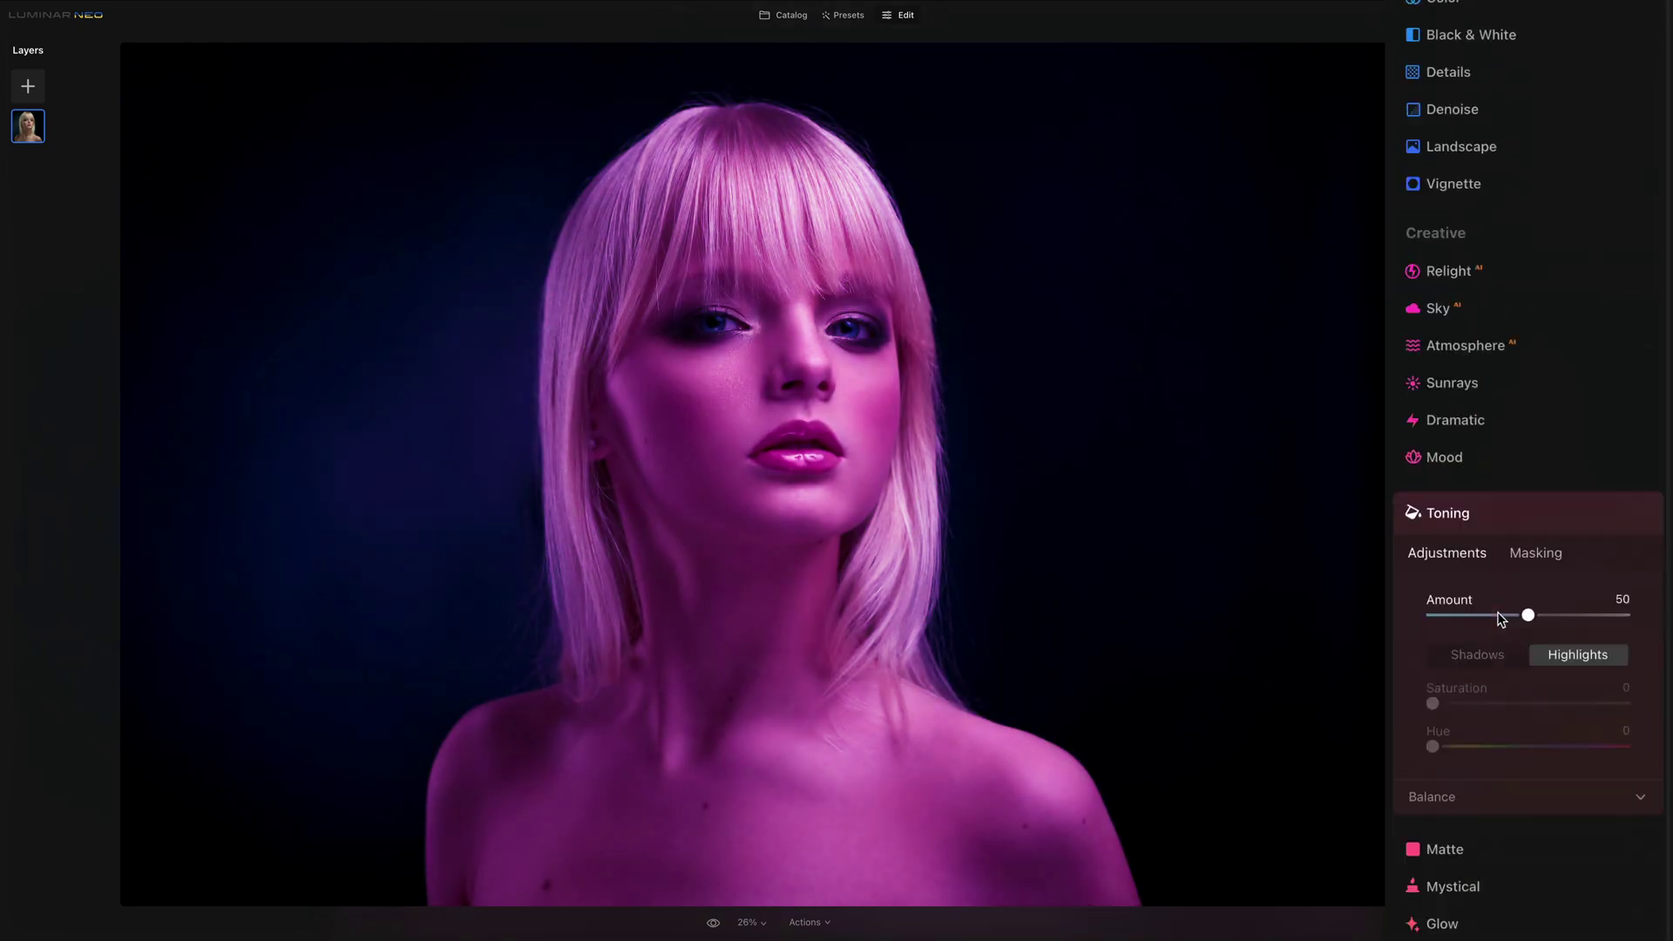
drag(1469, 515, 1623, 507)
drag(1432, 551, 1551, 569)
click(1477, 459)
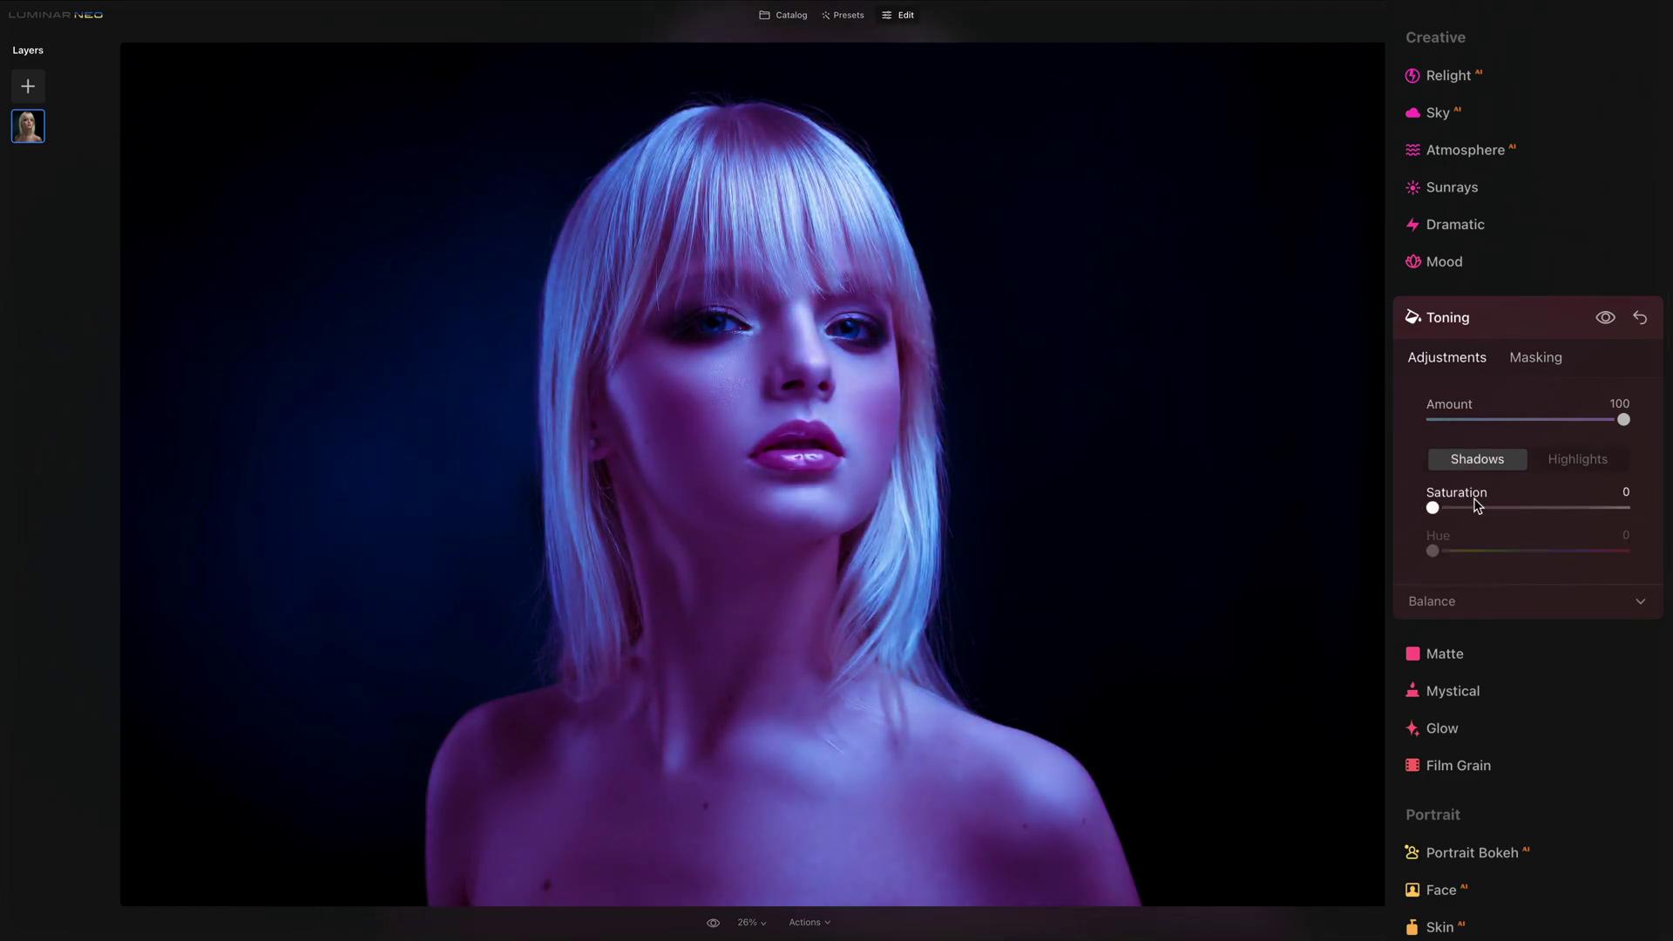
drag(1472, 507, 1624, 508)
drag(1515, 551, 1540, 564)
click(1548, 420)
click(1571, 468)
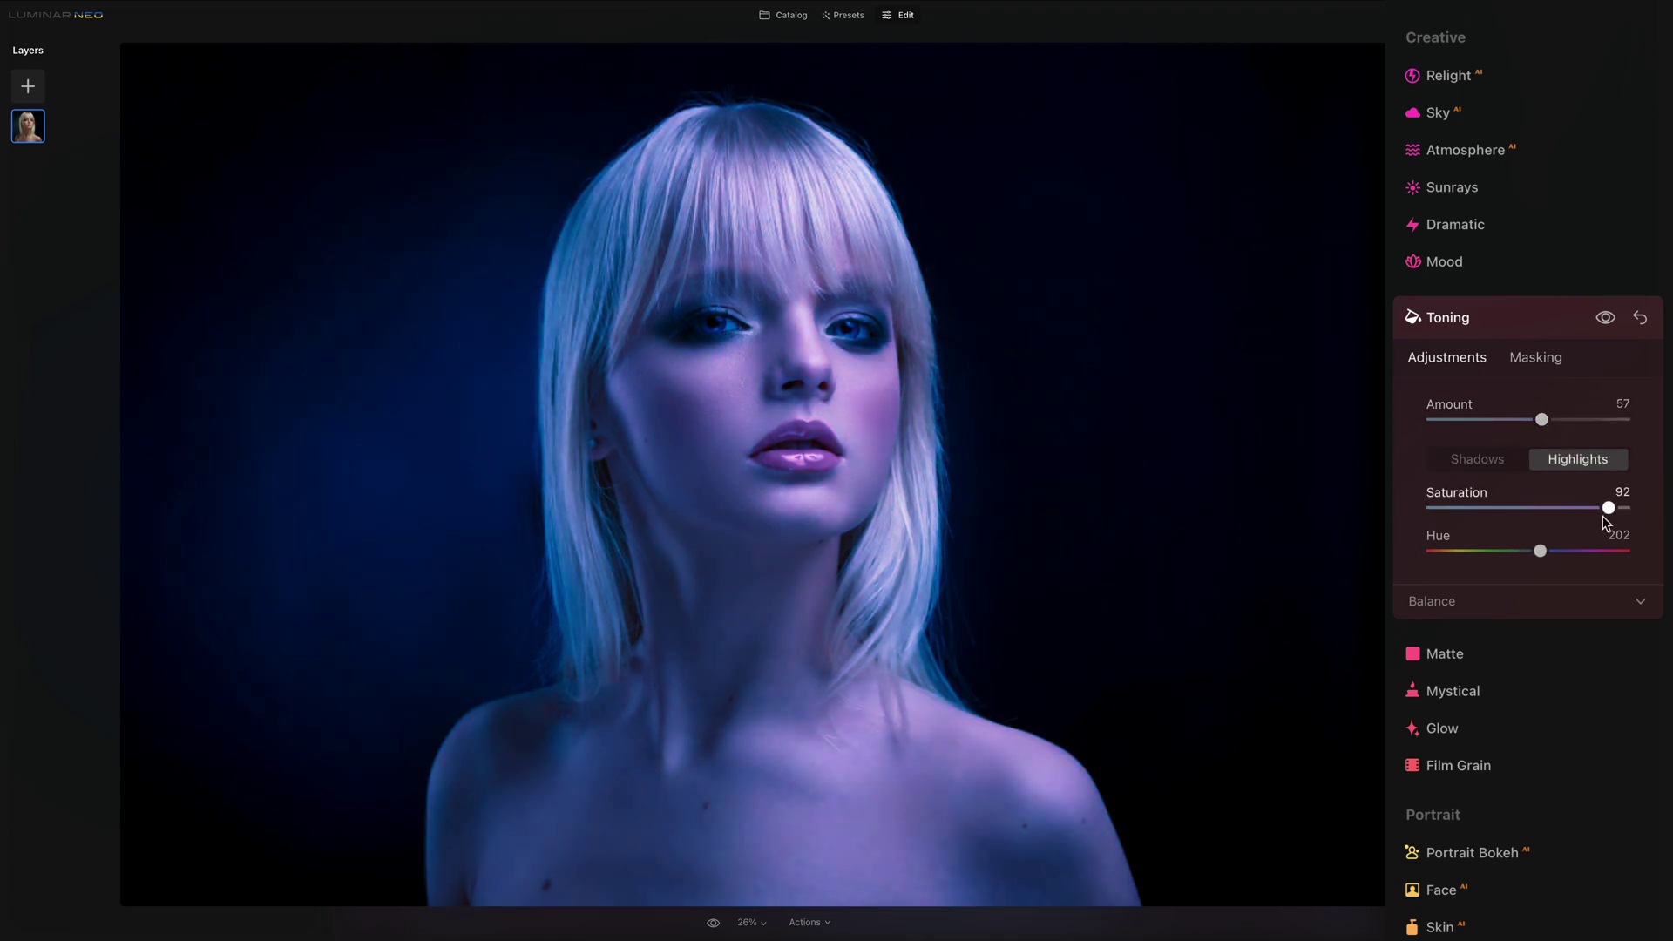
drag(1545, 557, 1613, 543)
Brush a Toning mask over the left background, with brush size 221, softness 77 and strength 31
click(1562, 364)
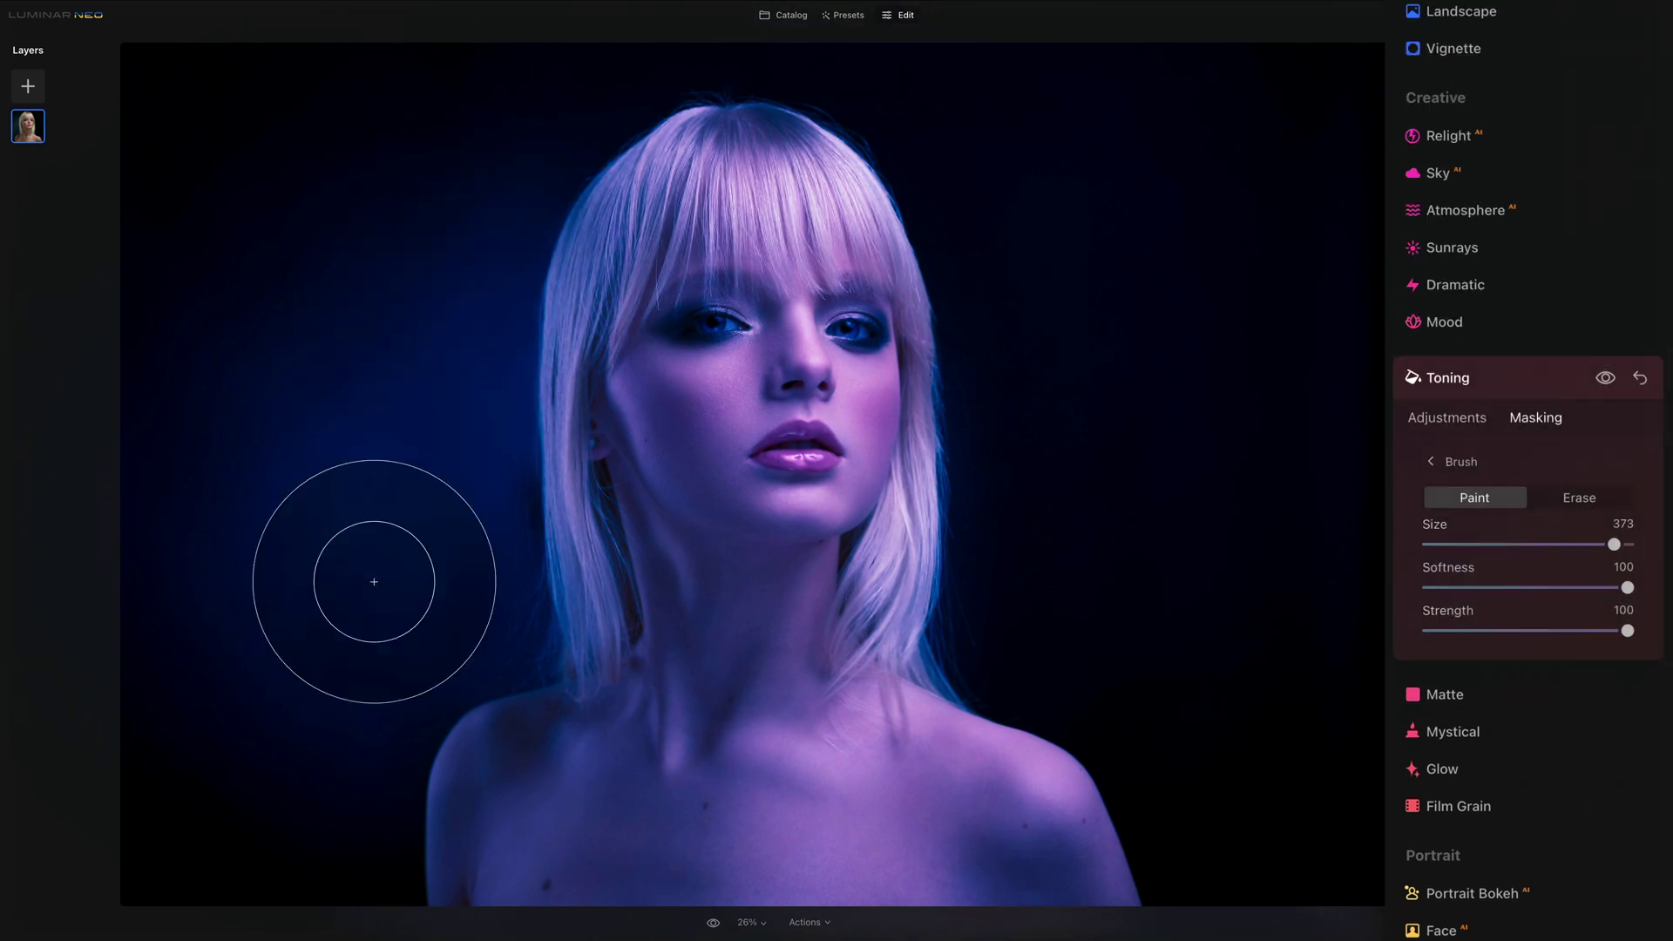
mouse_move(374, 581)
mouse_down()
mouse_move(187, 587)
mouse_move(298, 822)
mouse_move(598, 9)
mouse_move(602, 53)
mouse_up()
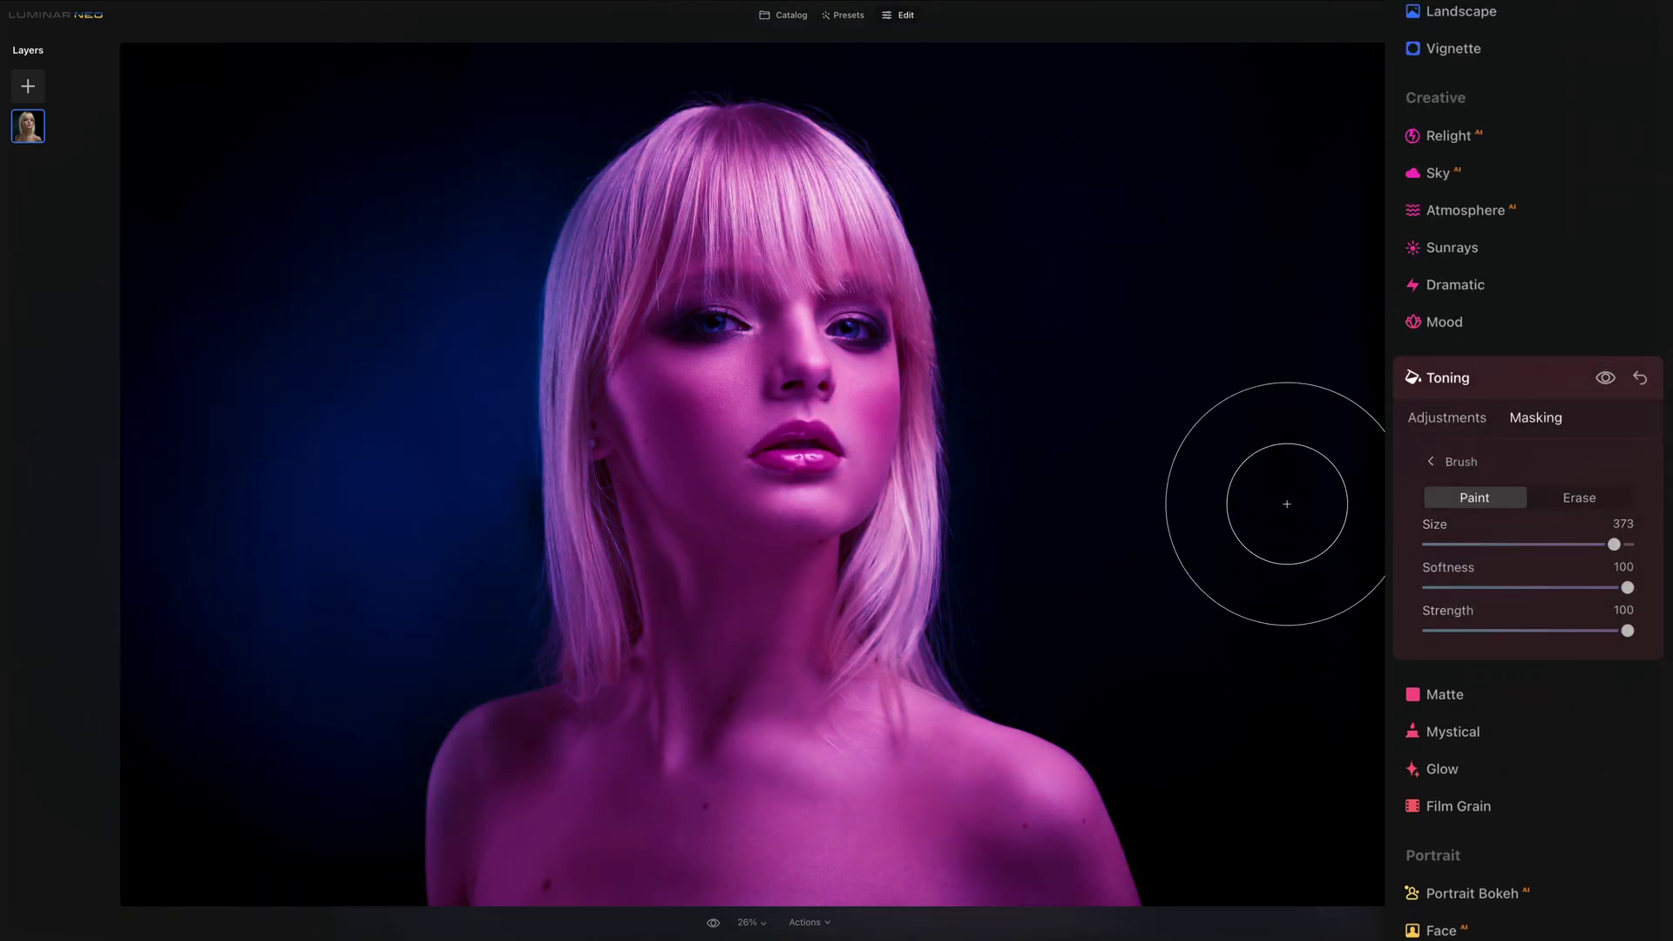
drag(1614, 544, 1536, 543)
drag(1627, 588, 1583, 587)
drag(1627, 630, 1491, 630)
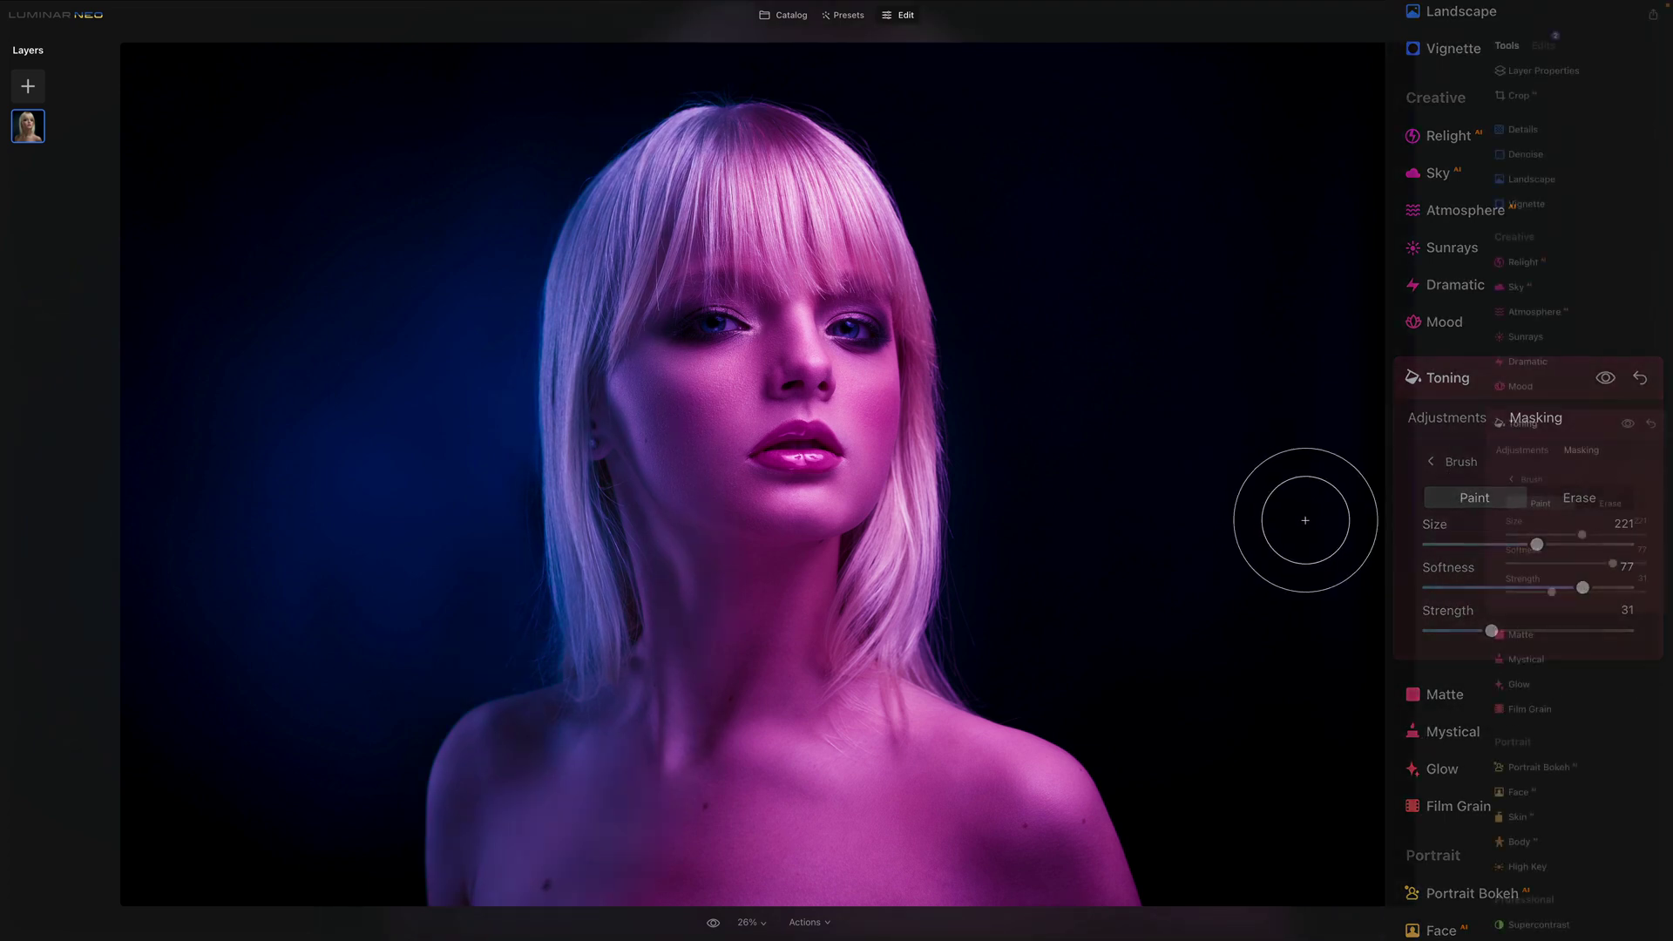
click(718, 923)
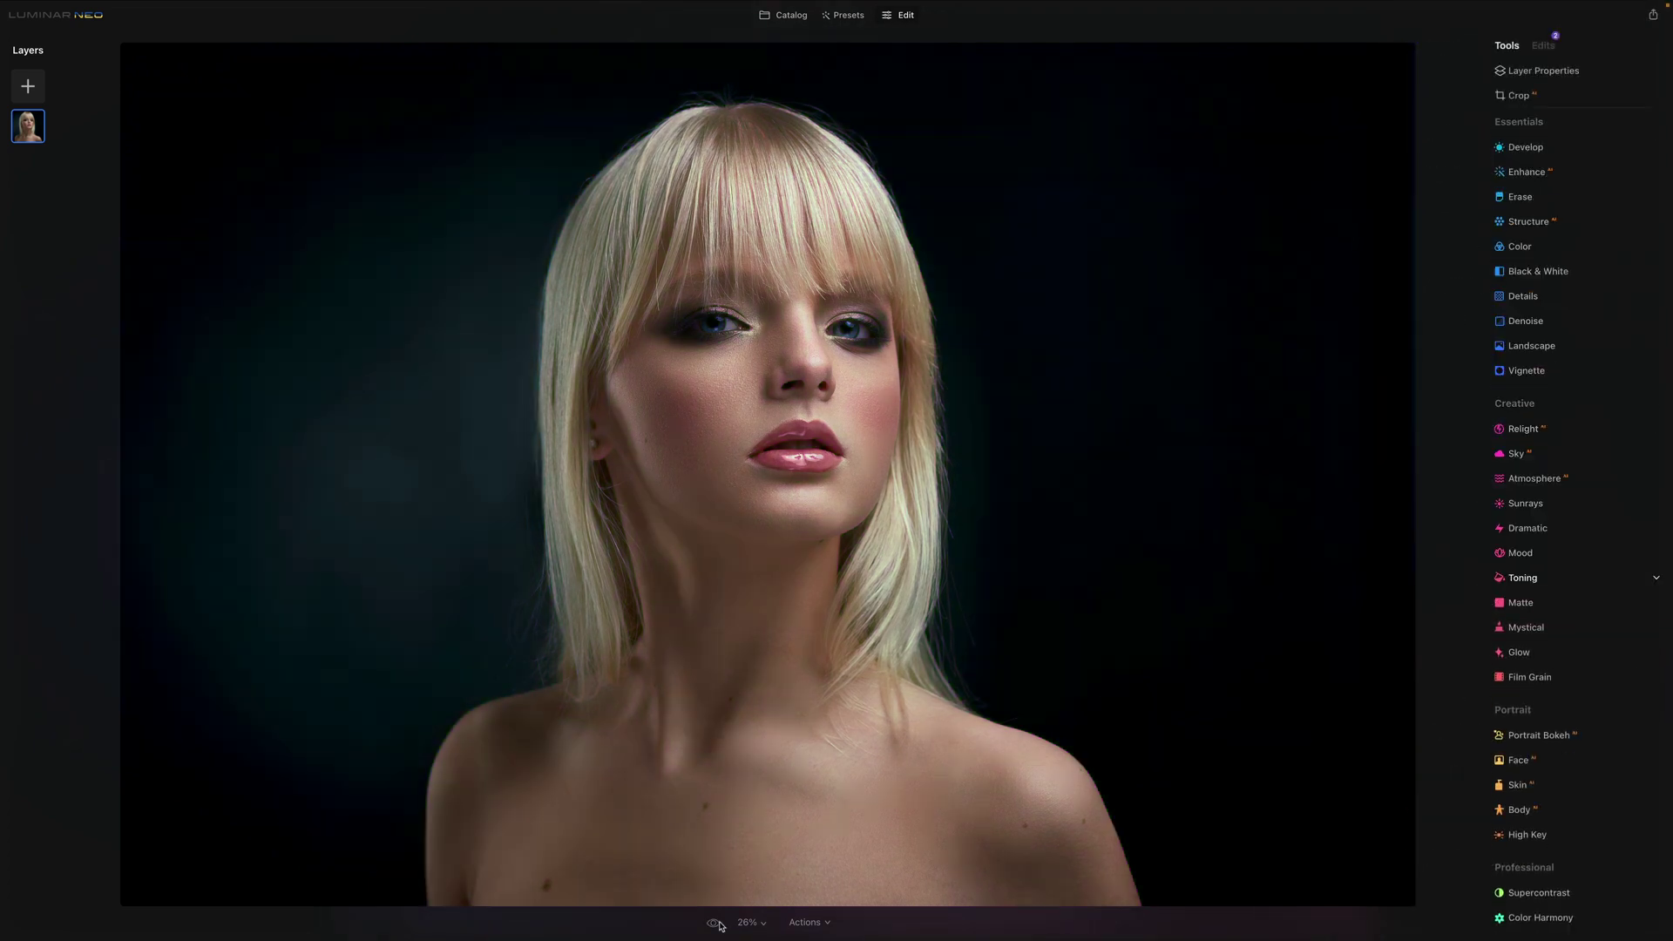
click(716, 924)
click(719, 925)
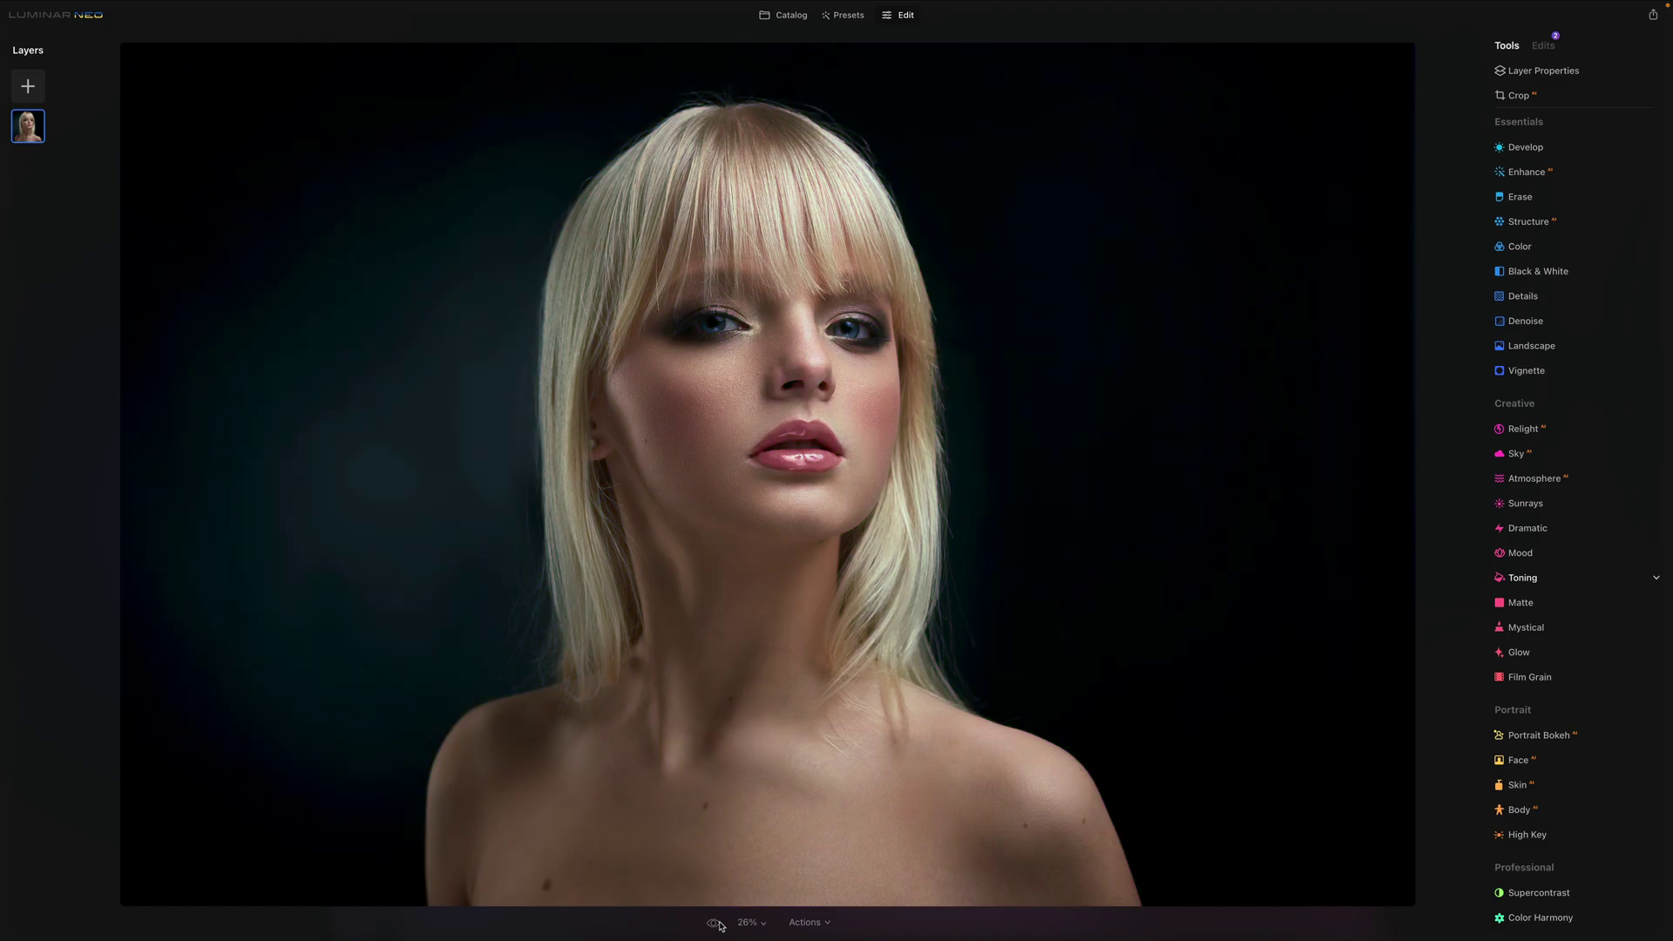